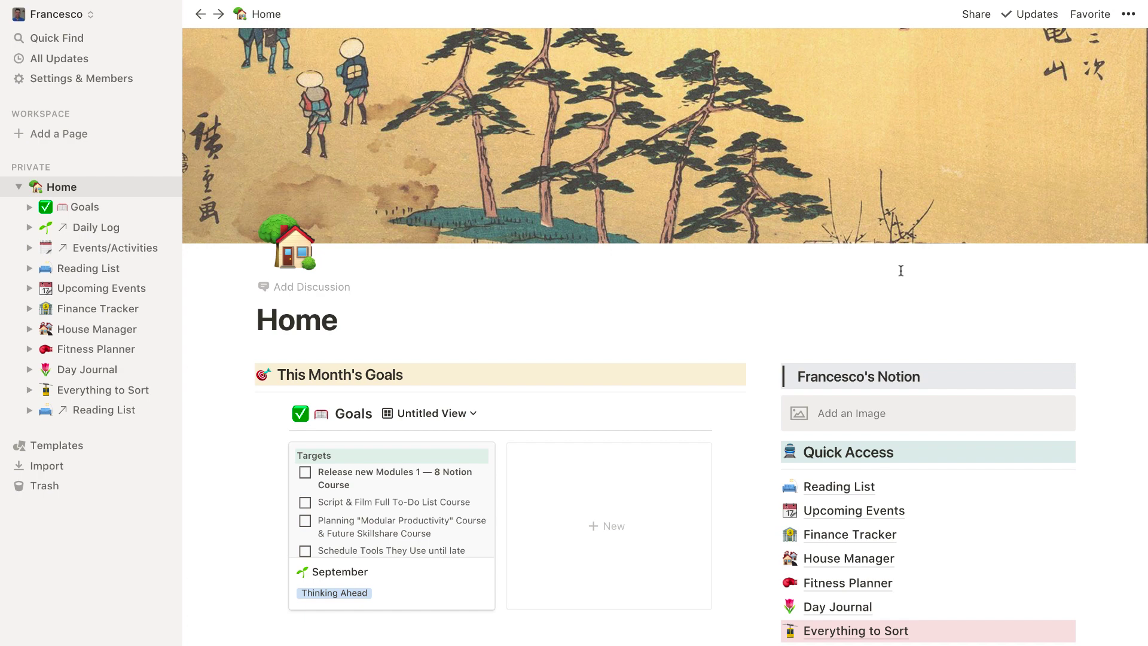
scroll(900, 271, "down", 6)
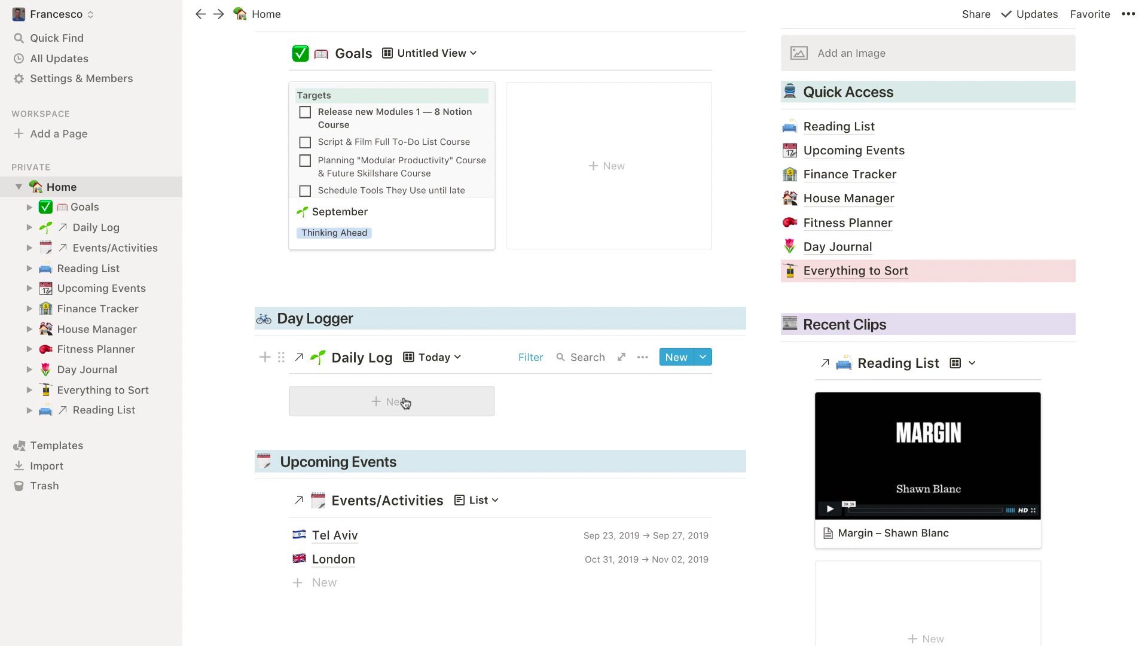
left_click(405, 402)
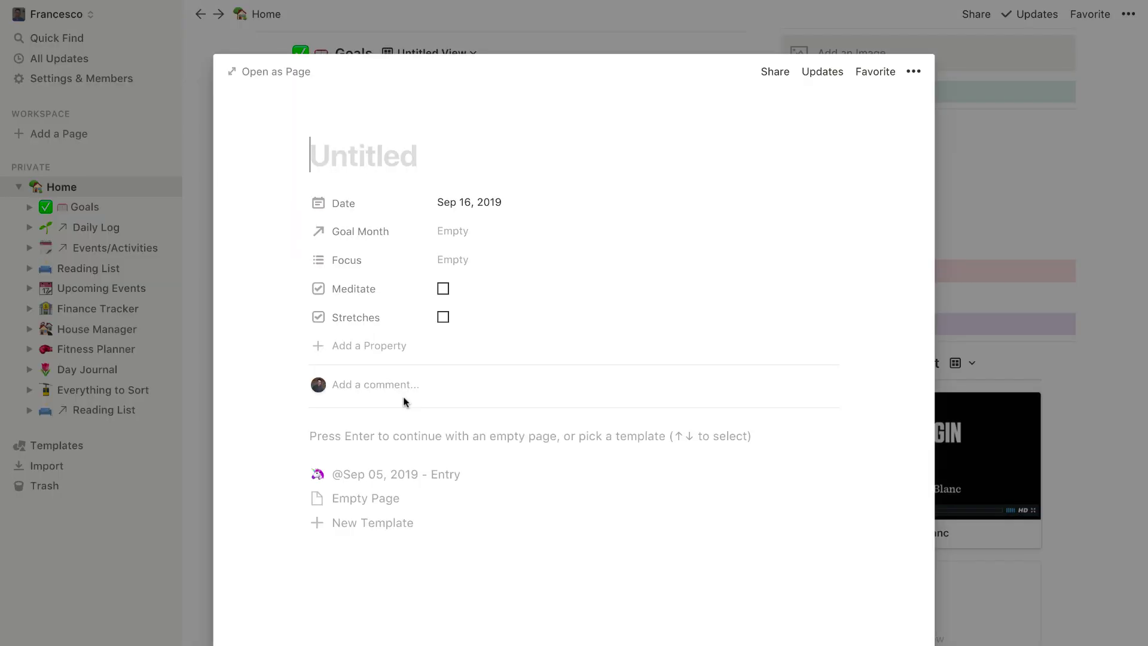
left_click(404, 476)
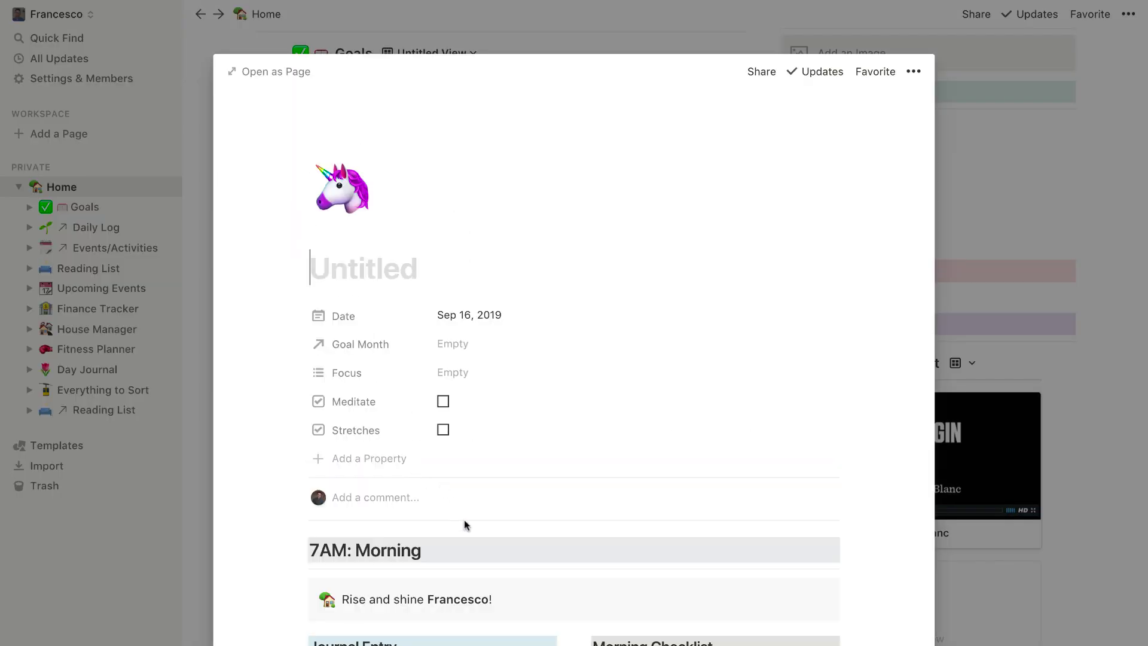
scroll(464, 520, "down", 5)
scroll(464, 519, "down", 5)
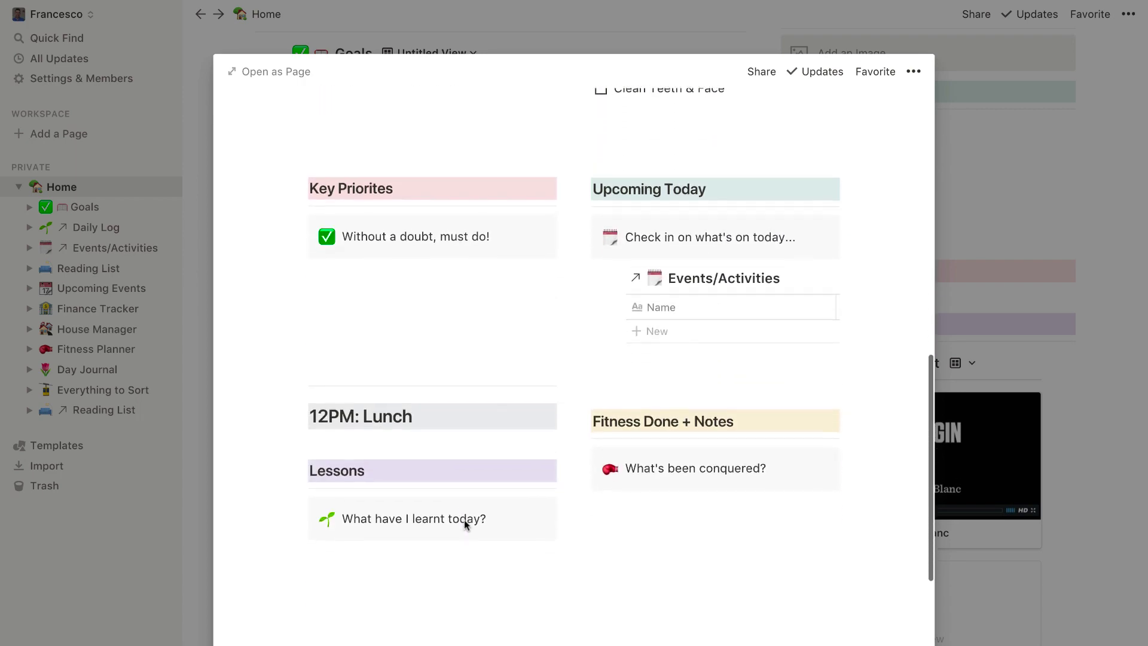
scroll(464, 518, "up", 6)
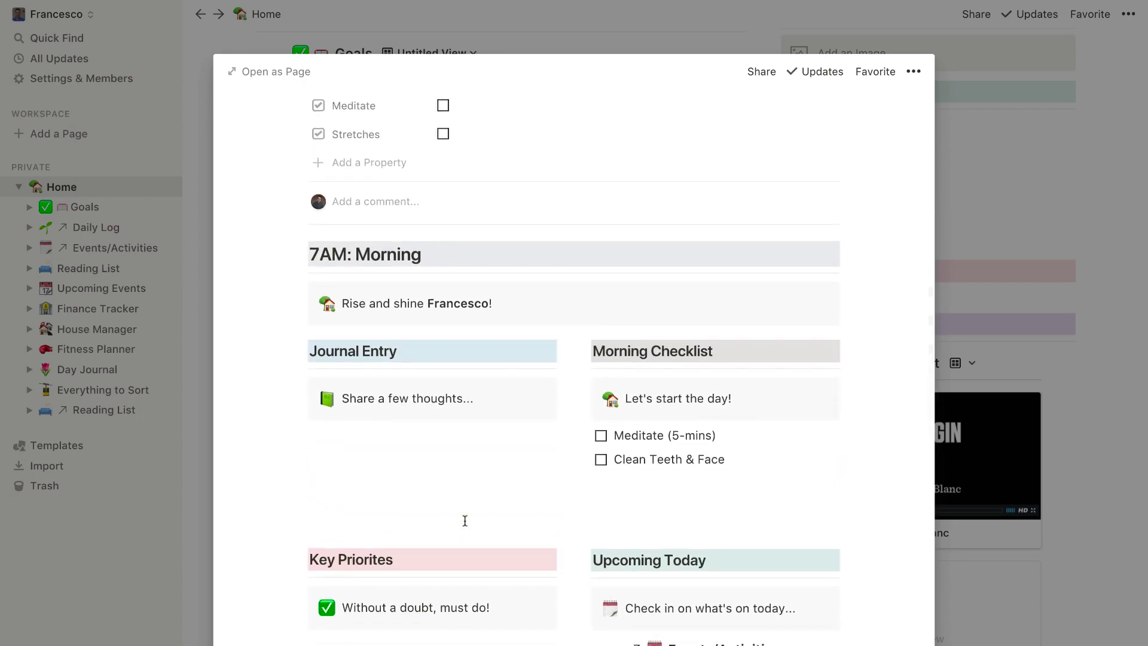
scroll(465, 521, "up", 5)
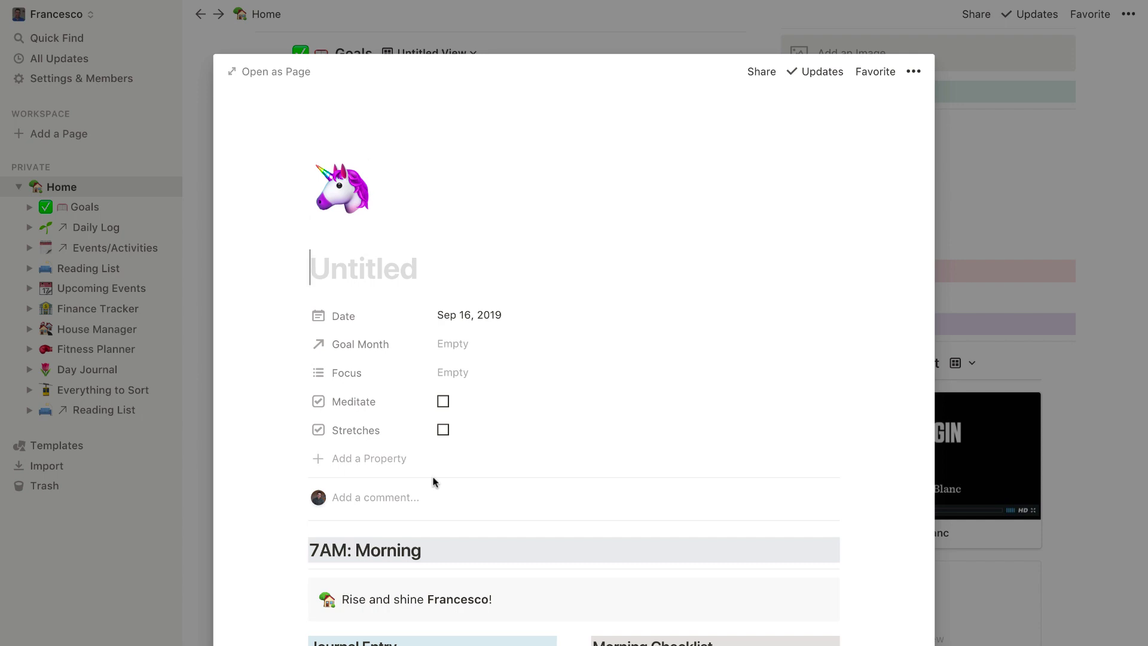
Step: Close the new entry and go through Fitness Planner to the Daily Log database
scroll(433, 481, "down", 2)
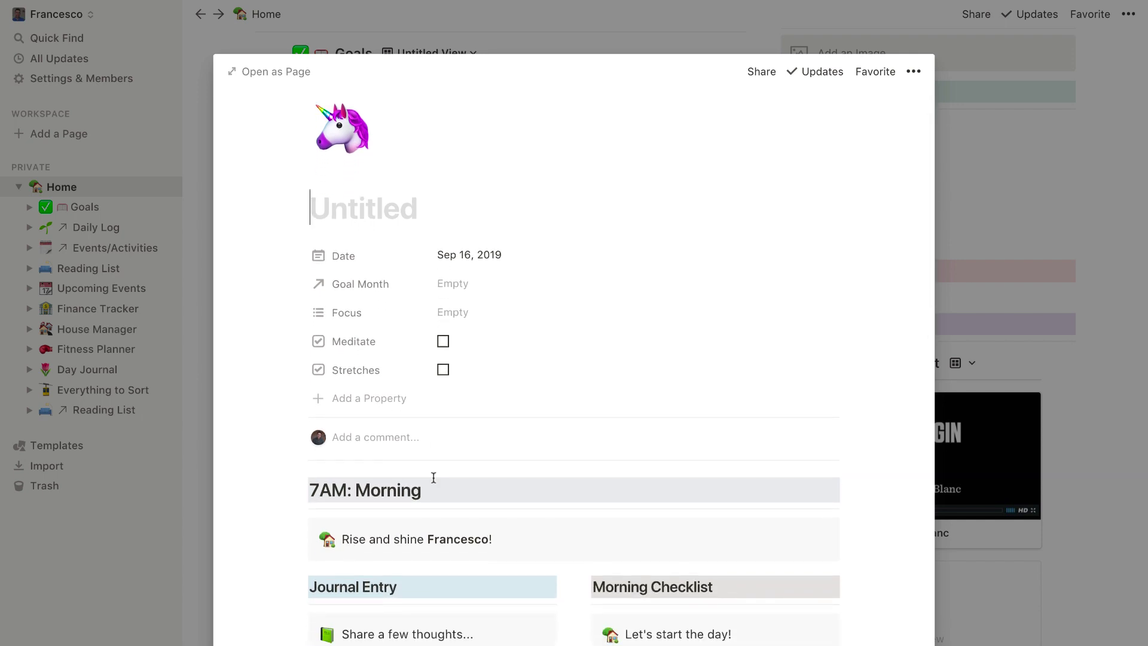
left_click(198, 421)
left_click(94, 349)
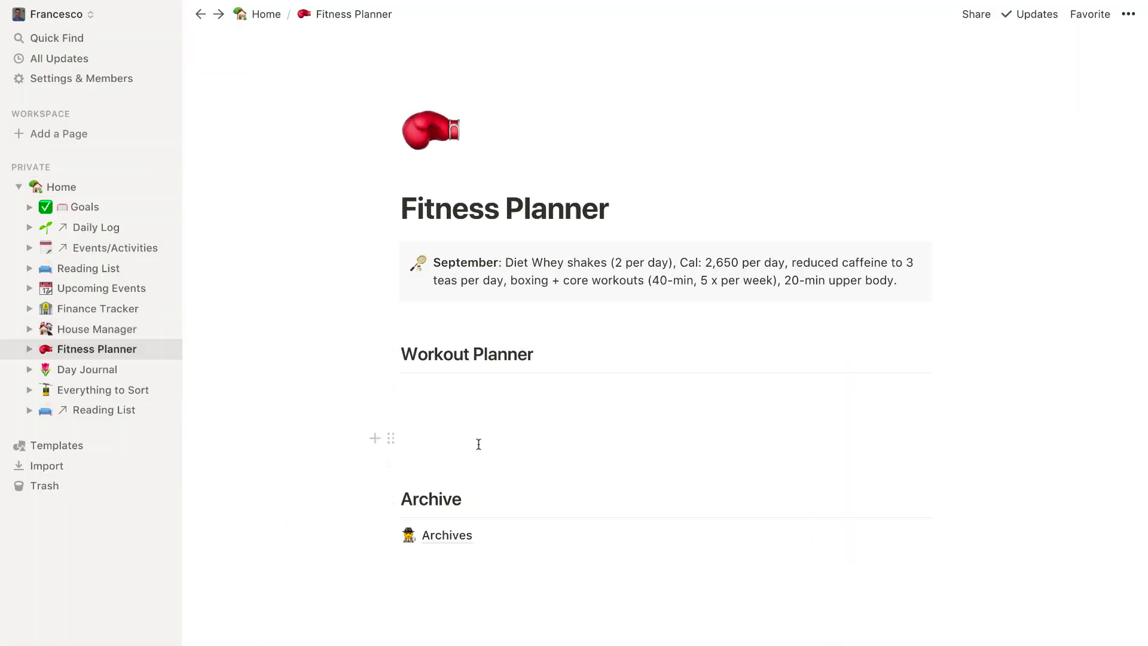
left_click(84, 228)
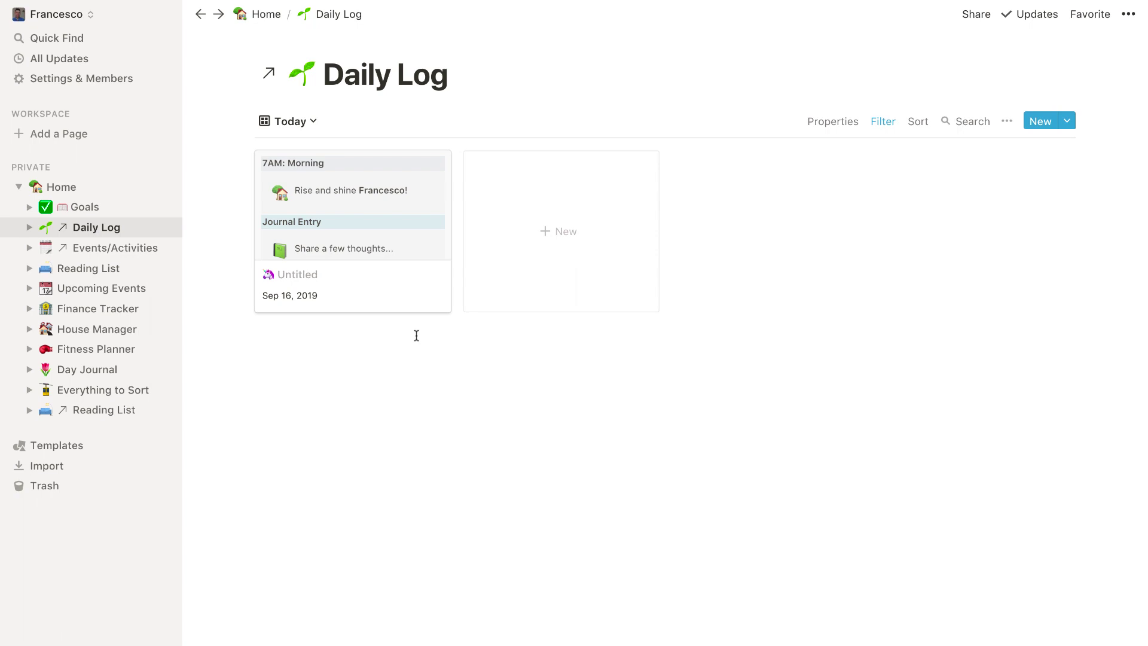
left_click(359, 239)
scroll(494, 367, "down", 5)
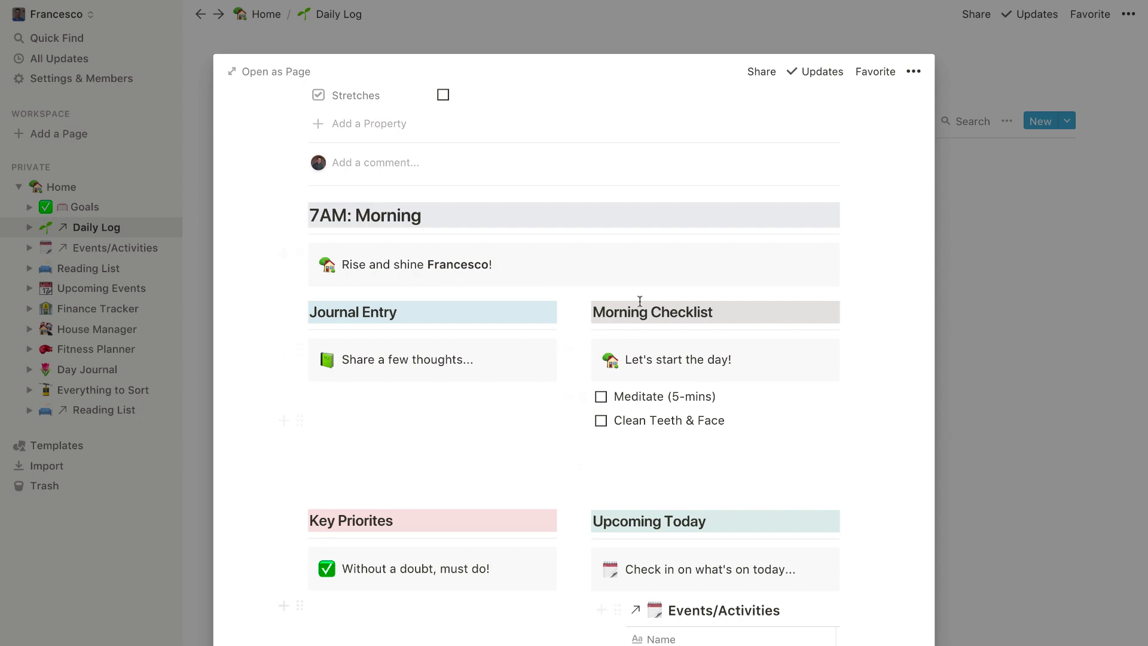
scroll(532, 540, "down", 8)
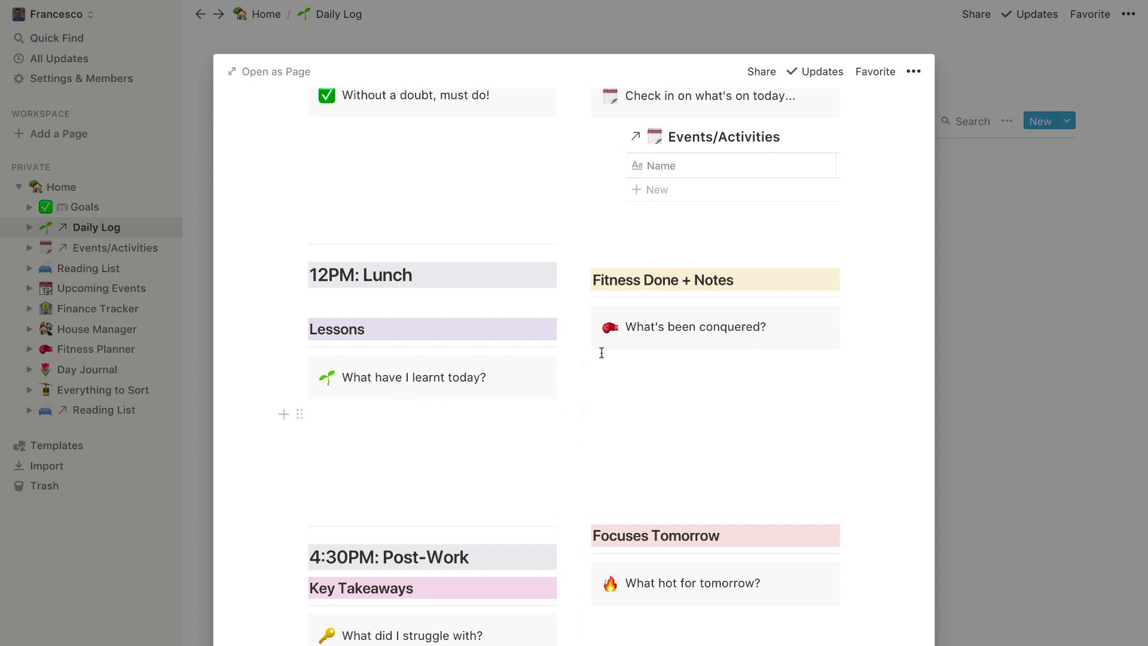
scroll(546, 378, "down", 1)
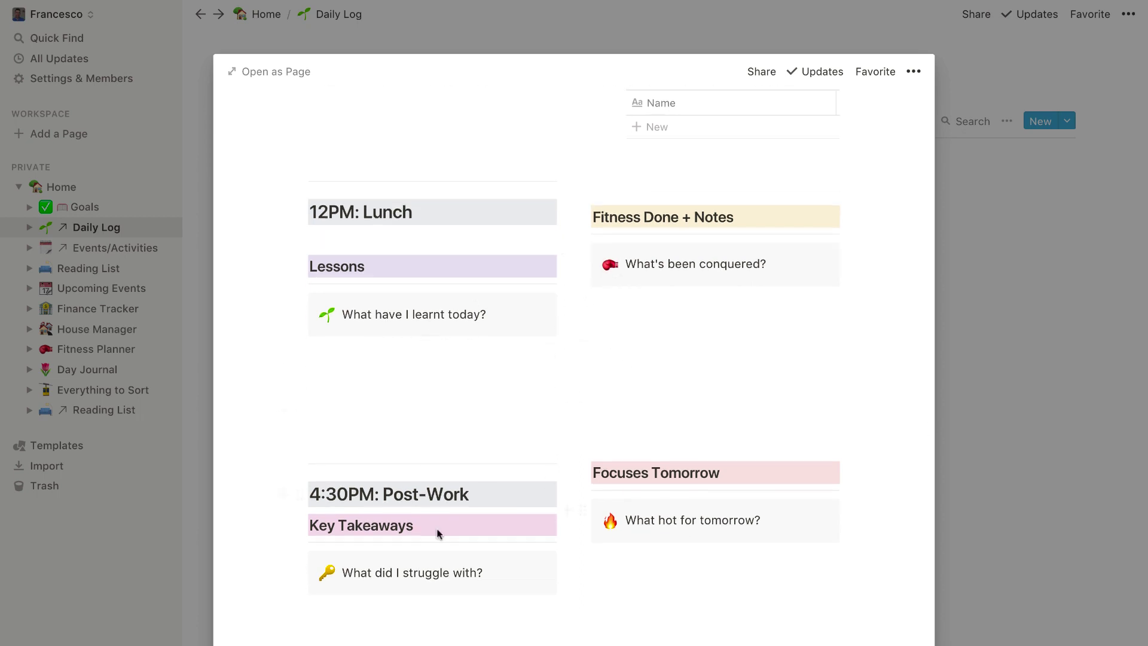
scroll(440, 440, "up", 10)
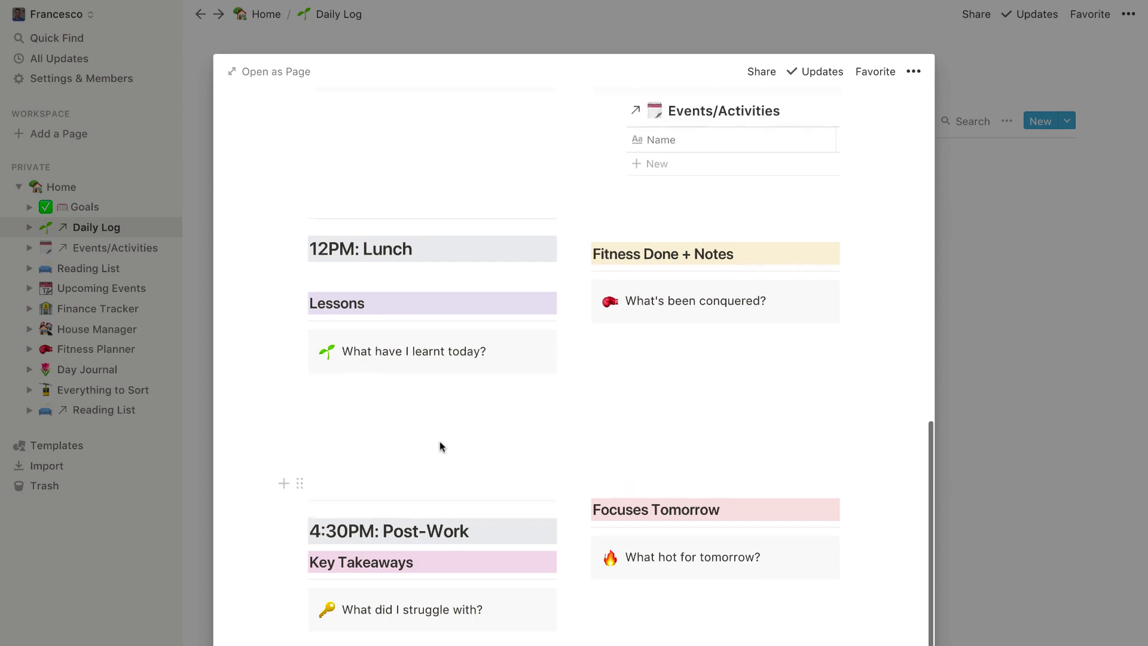
scroll(439, 440, "down", 5)
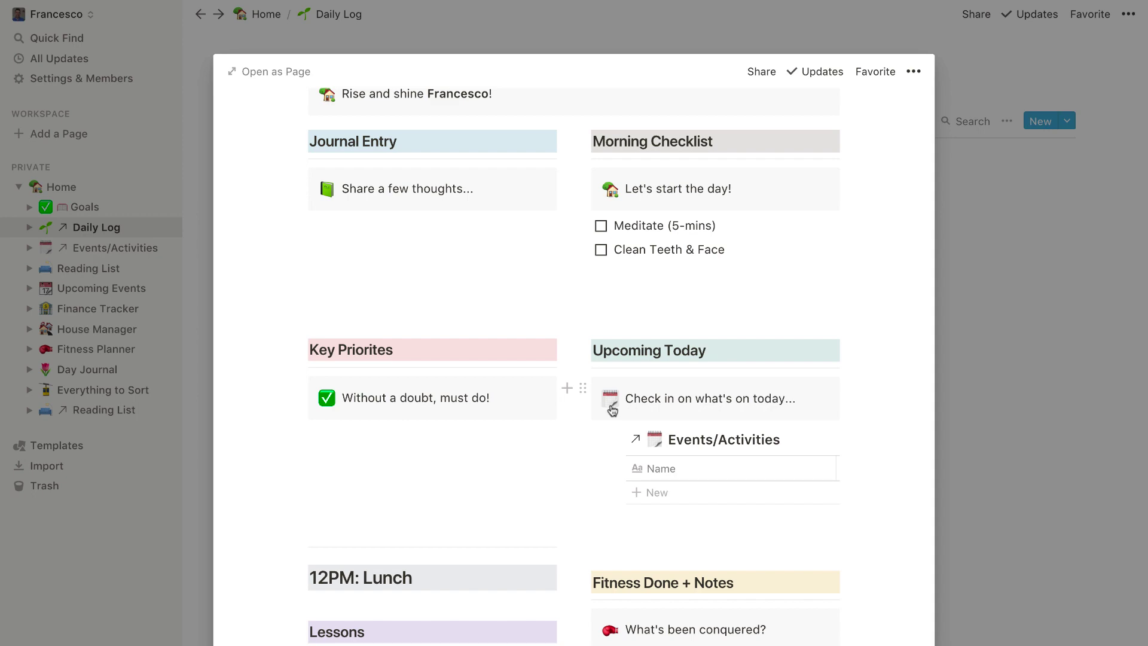
scroll(583, 304, "up", 10)
left_click(998, 293)
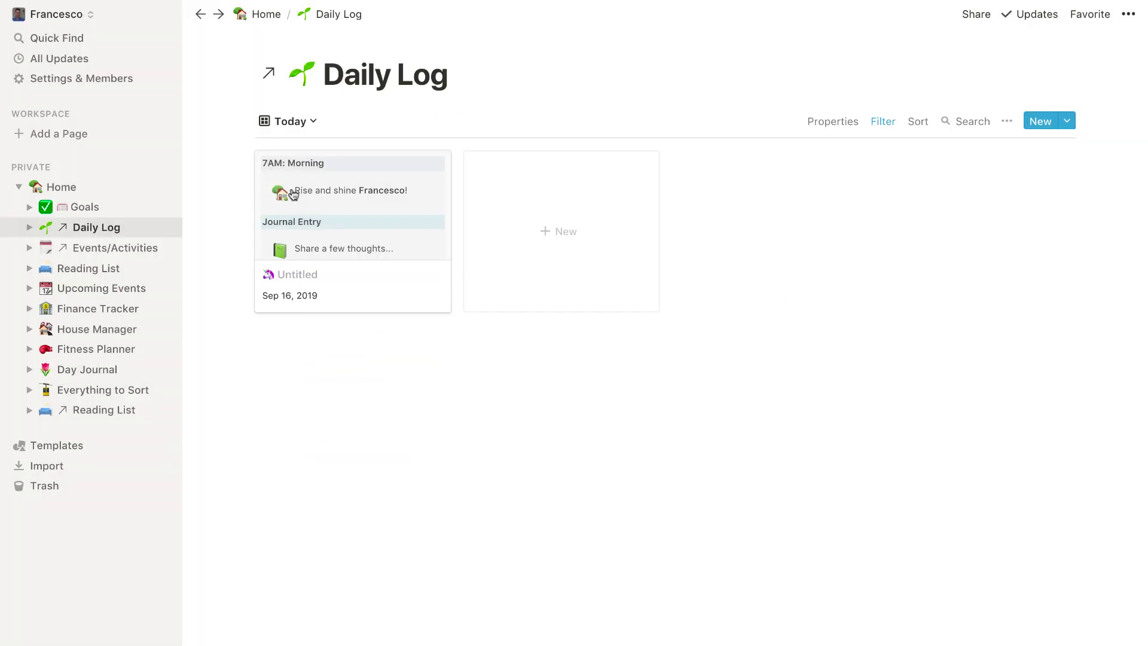
Step: Add a small heading 'Daily Logger' on an empty line at the bottom of Home
left_click(88, 191)
scroll(436, 396, "down", 15)
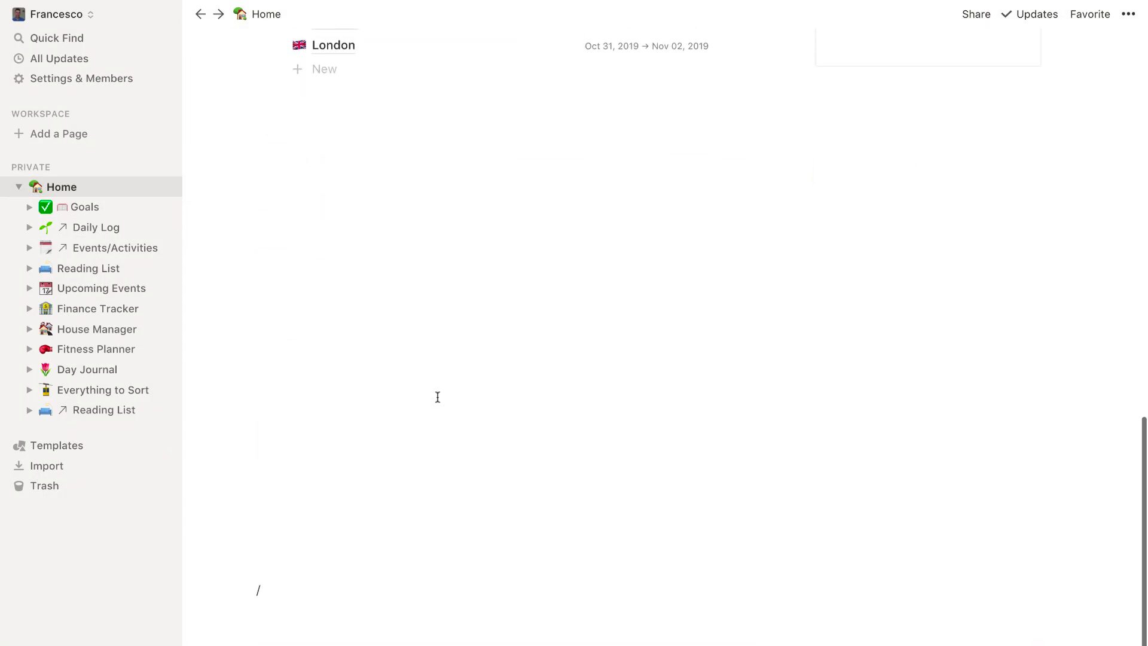
left_click(399, 257)
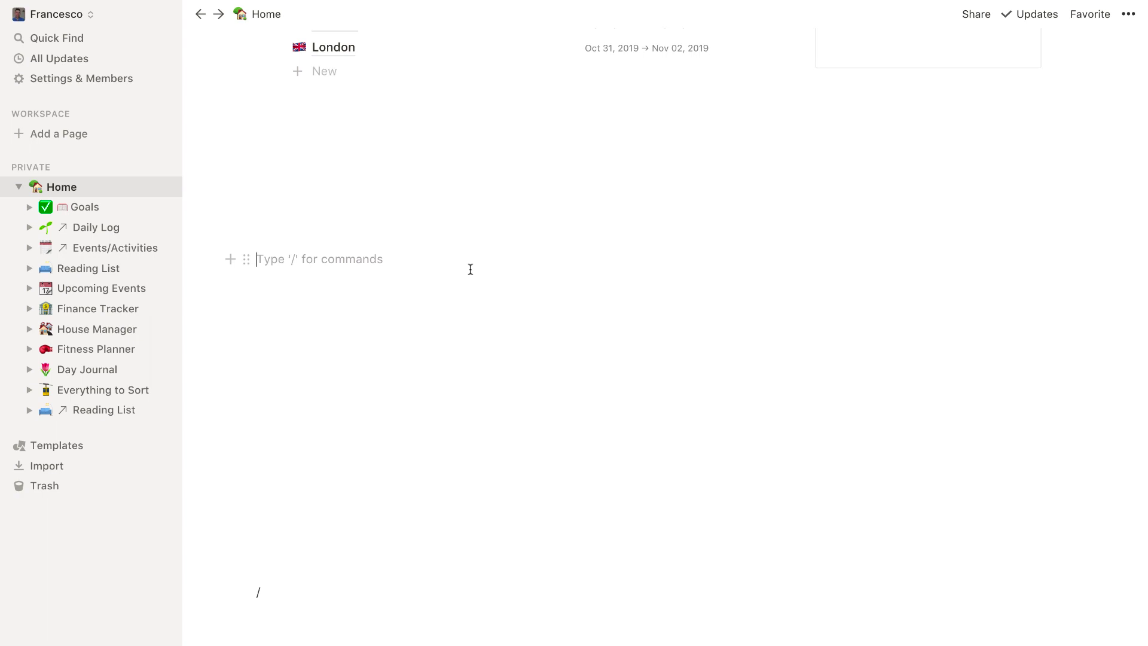
type("/")
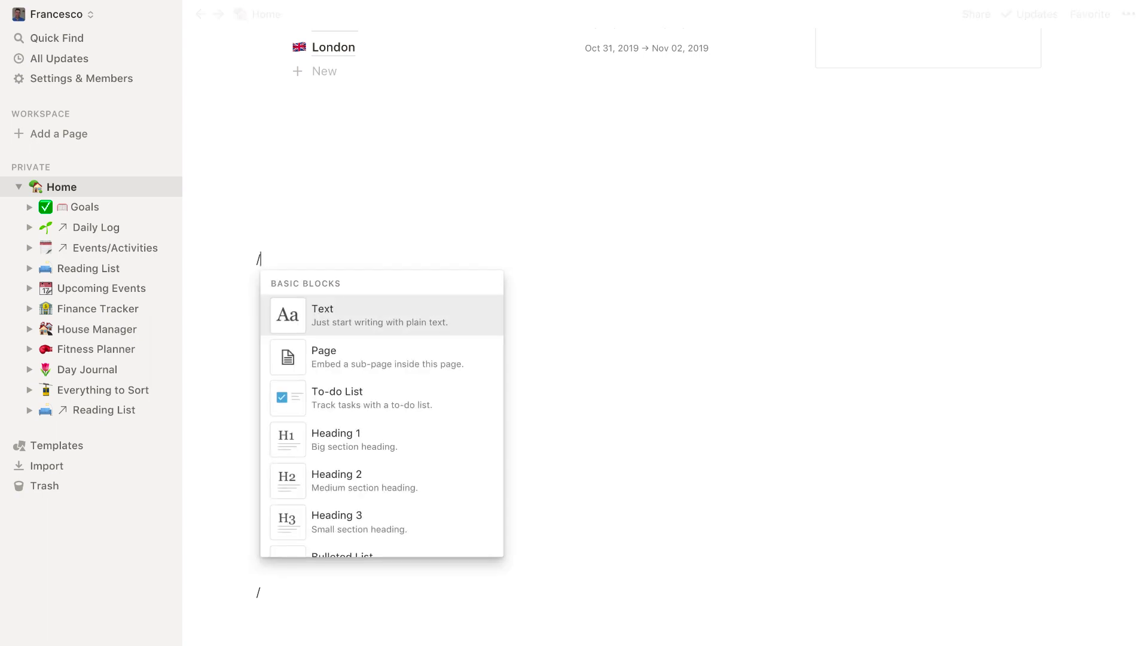
type("sub")
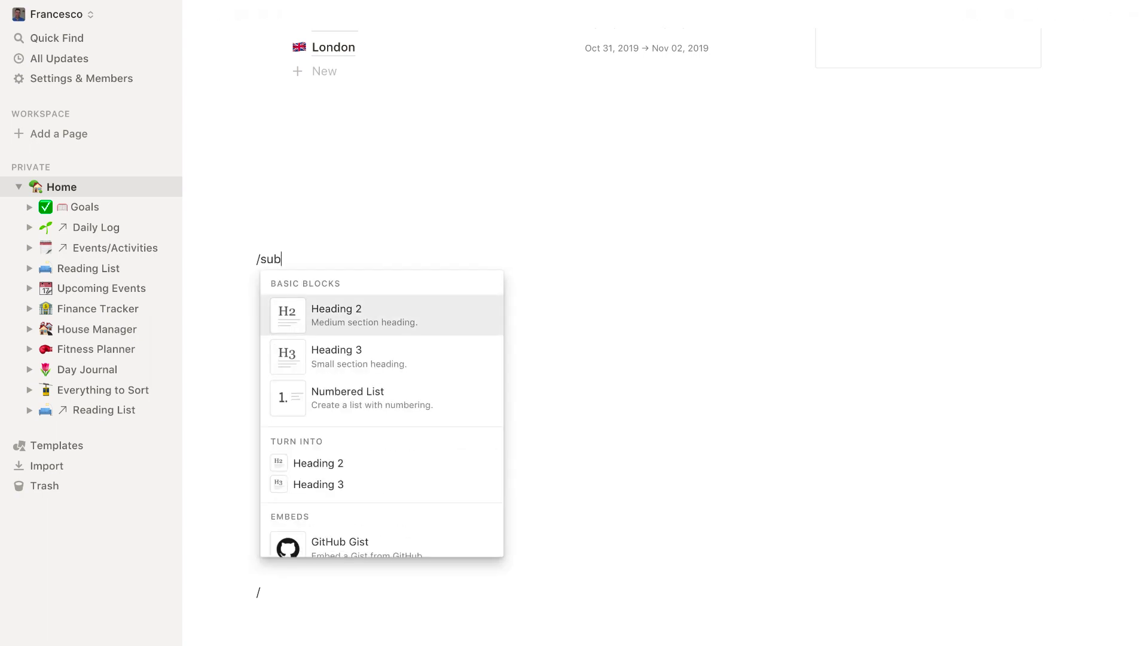
key("Down")
key("Return")
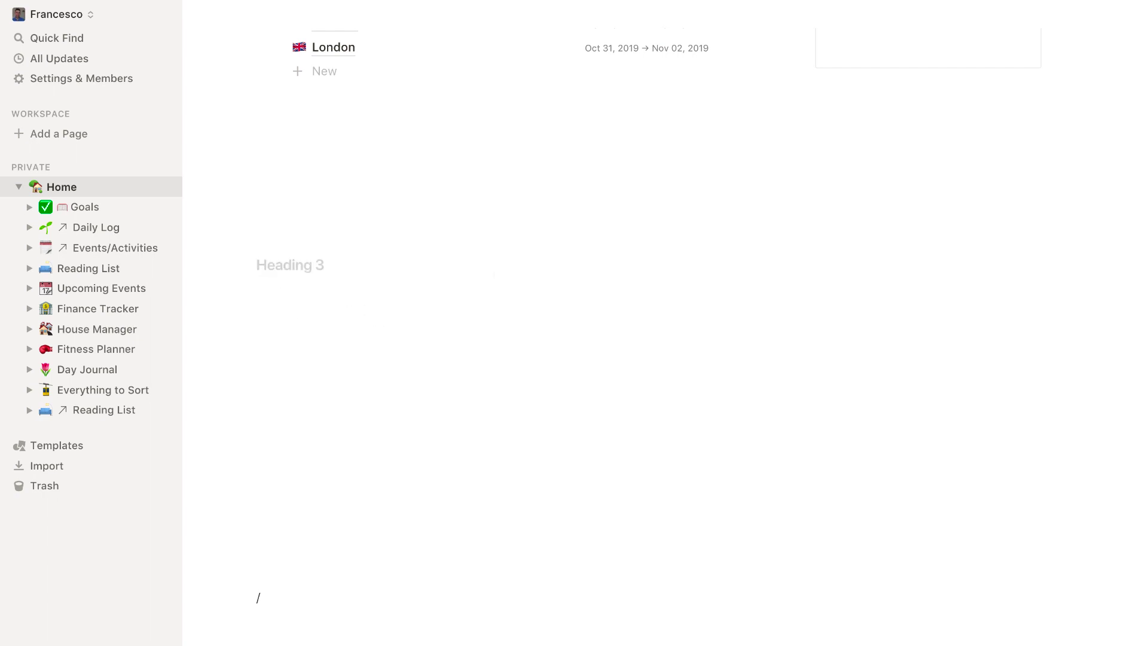
type("Daily Logger")
Step: Give the Daily Logger heading a green background and remove the extra blank line below it
left_click(246, 264)
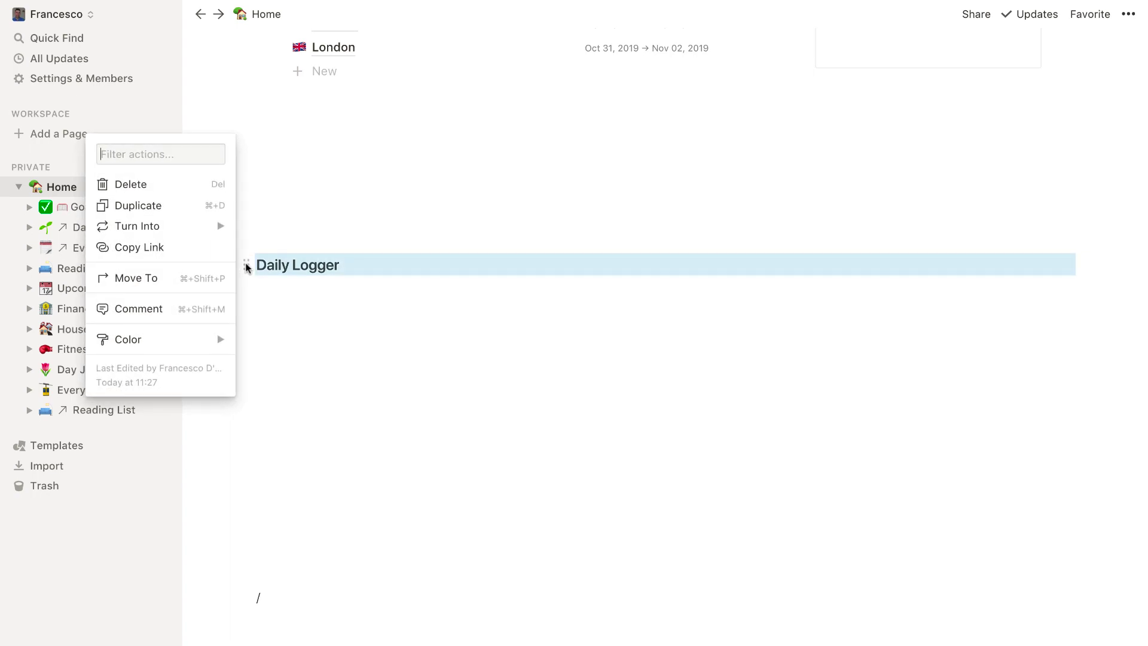
mouse_move(223, 338)
left_click(304, 528)
left_click(336, 308)
key("BackSpace")
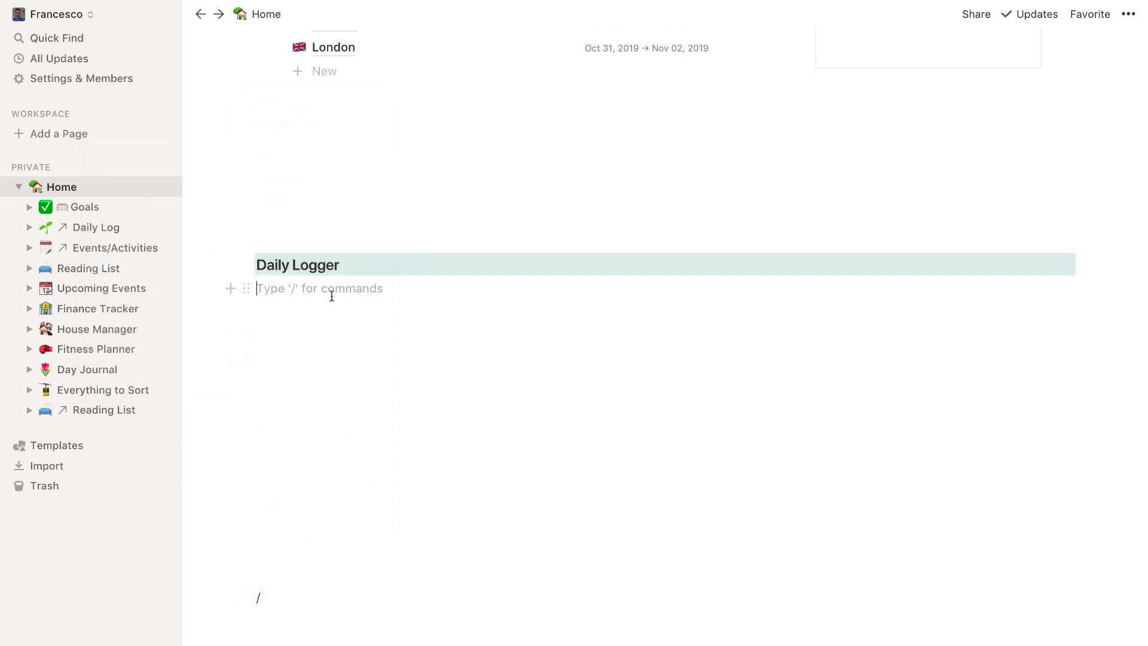
scroll(330, 297, "up", 1)
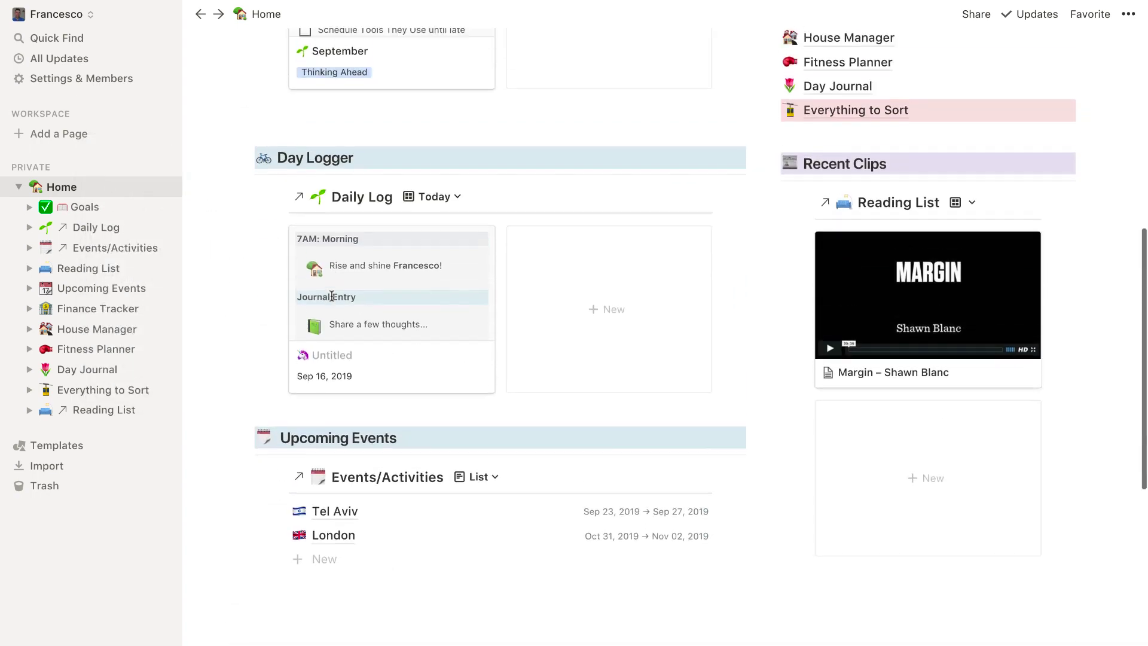
scroll(251, 294, "up", 5)
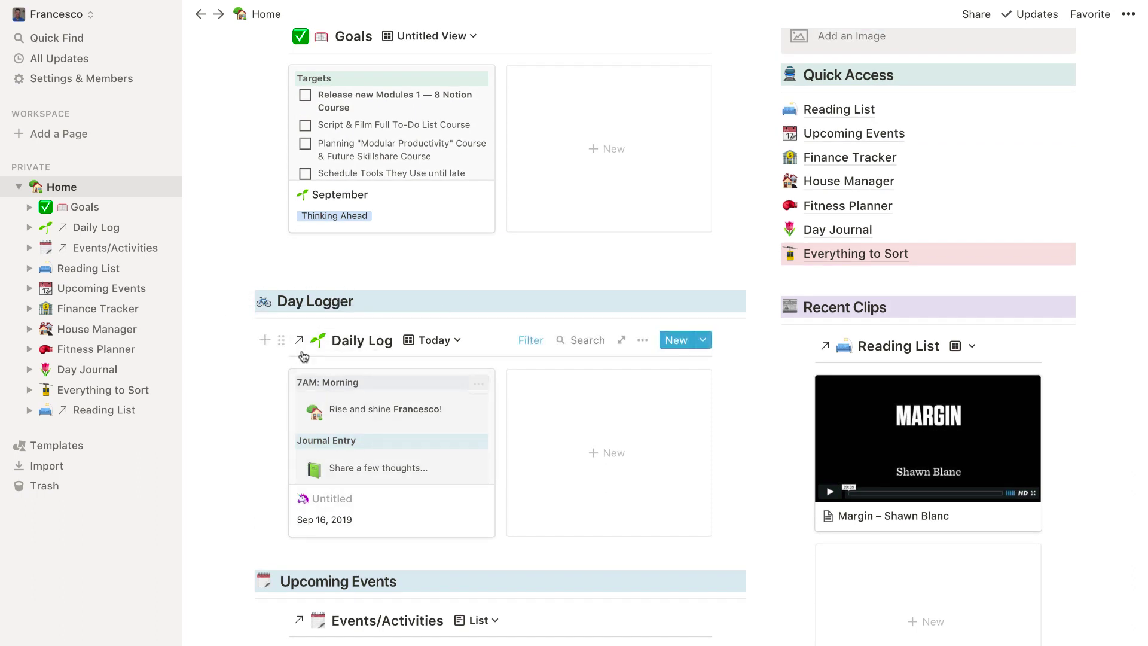
scroll(238, 377, "down", 9)
Step: Insert a divider under Daily Logger, then an inline gallery database via /datab
left_click(258, 361)
left_click(299, 399)
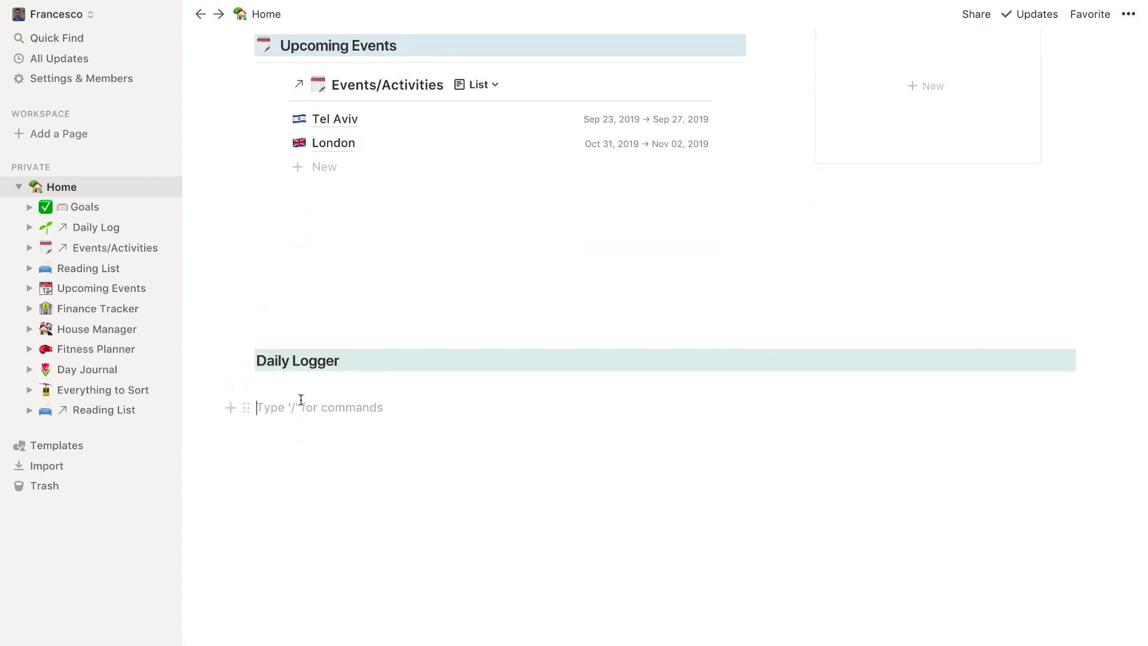
type("/di")
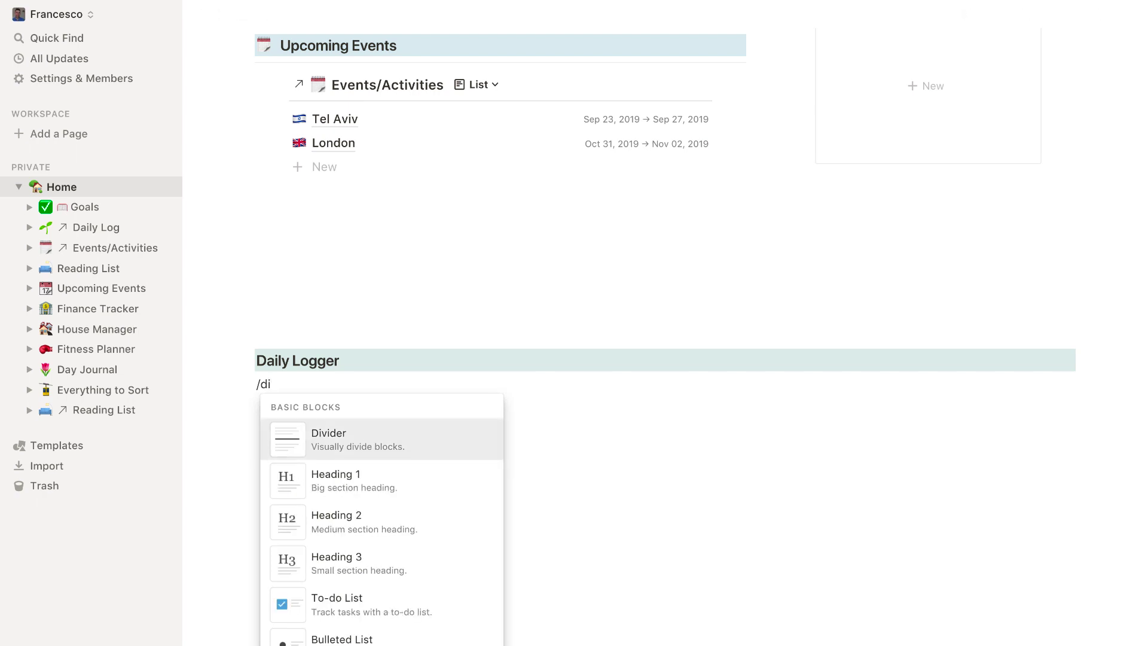
key("Return")
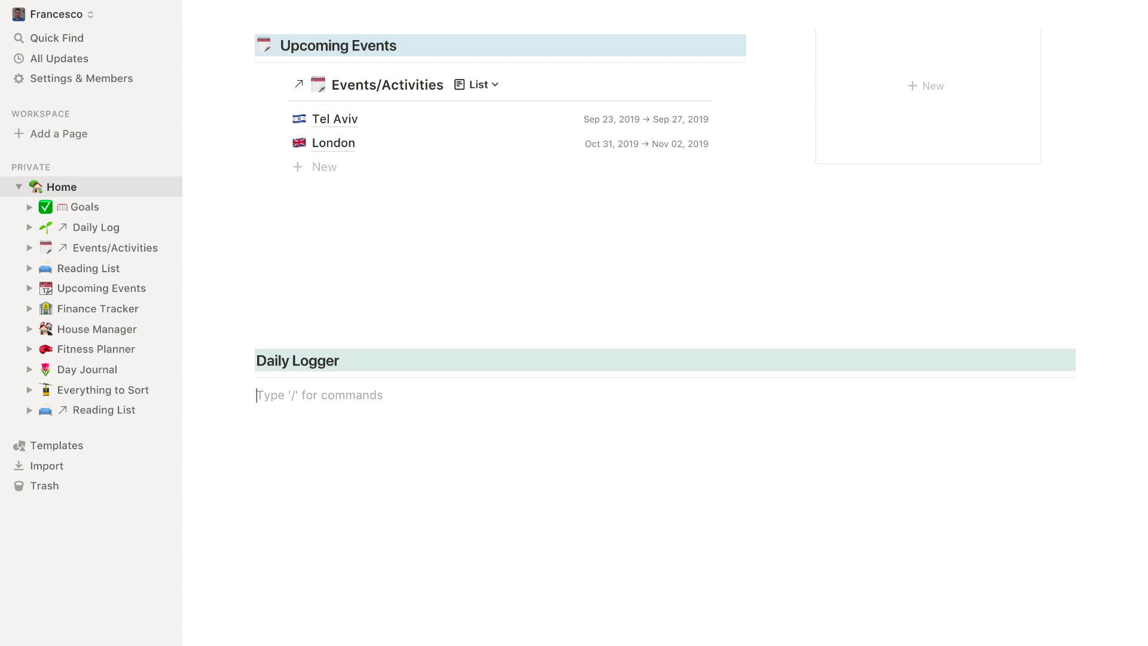
type("/")
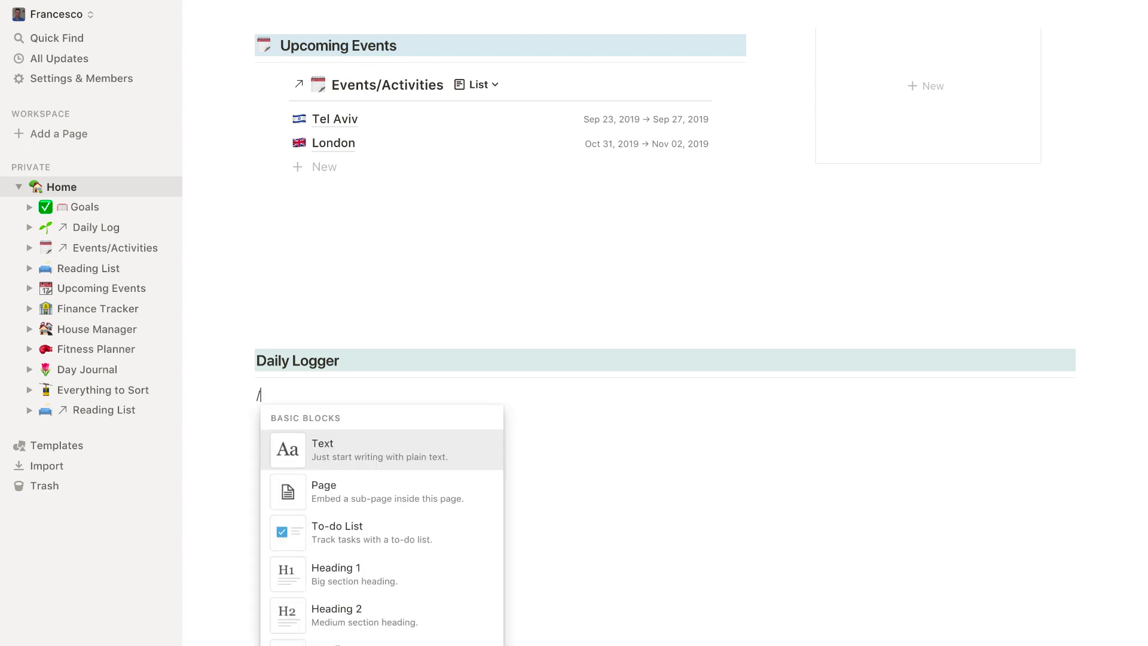
type("datab")
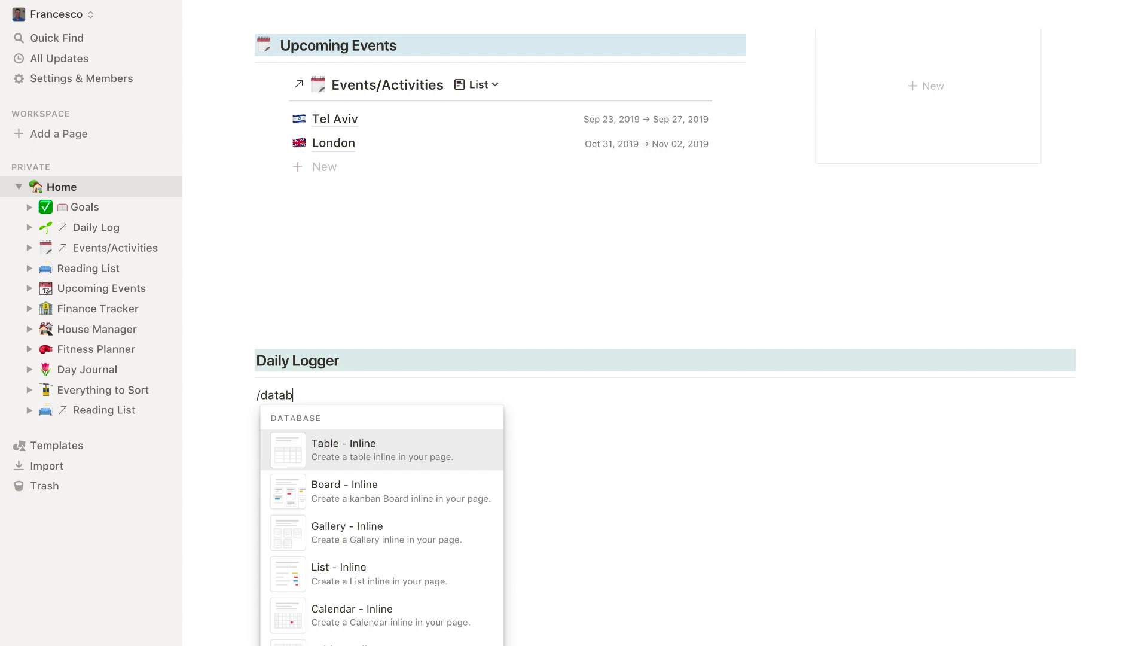
left_click(361, 527)
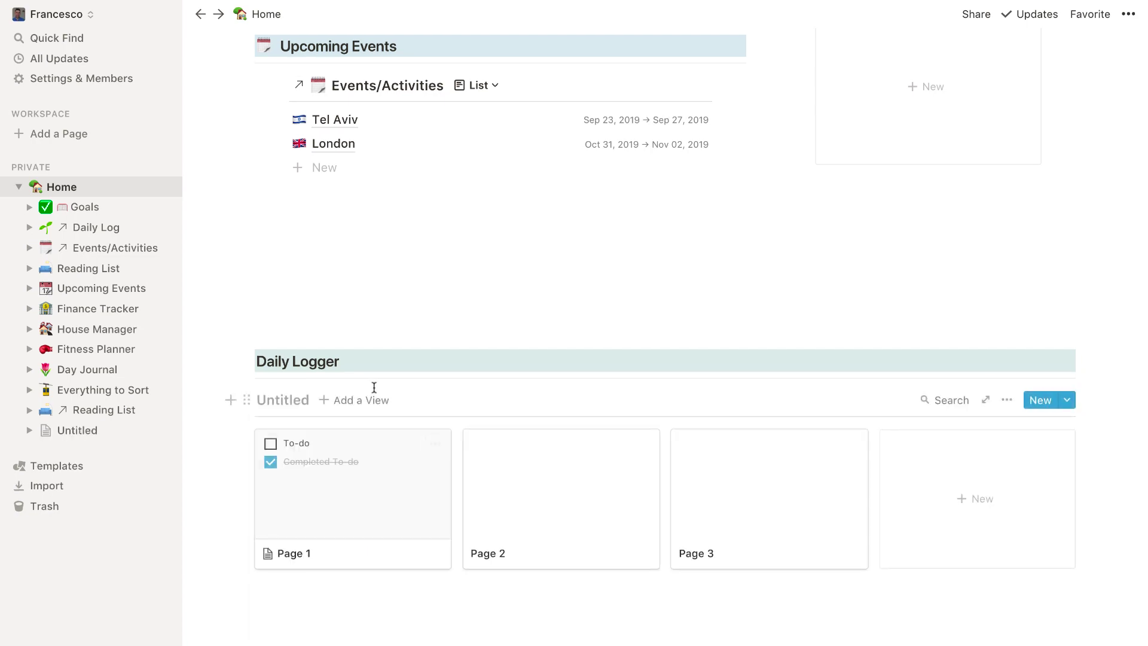
Step: Select and delete the Page 1, Page 2 and Page 3 sample cards from the gallery
scroll(373, 388, "up", 5)
scroll(374, 387, "up", 2)
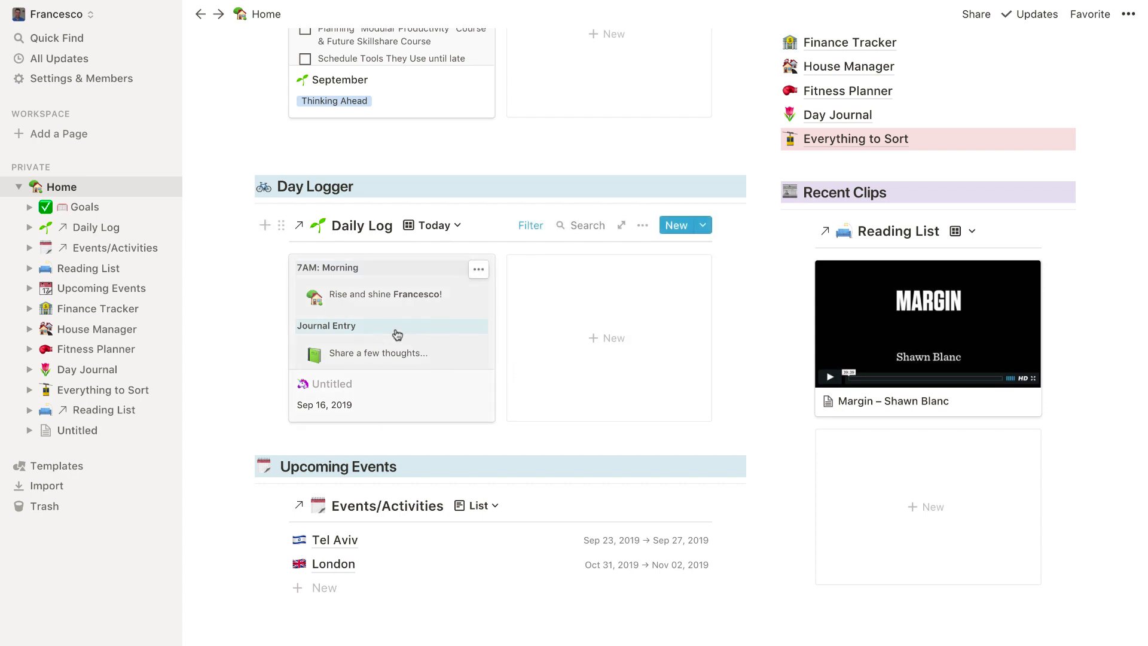
scroll(398, 334, "up", 3)
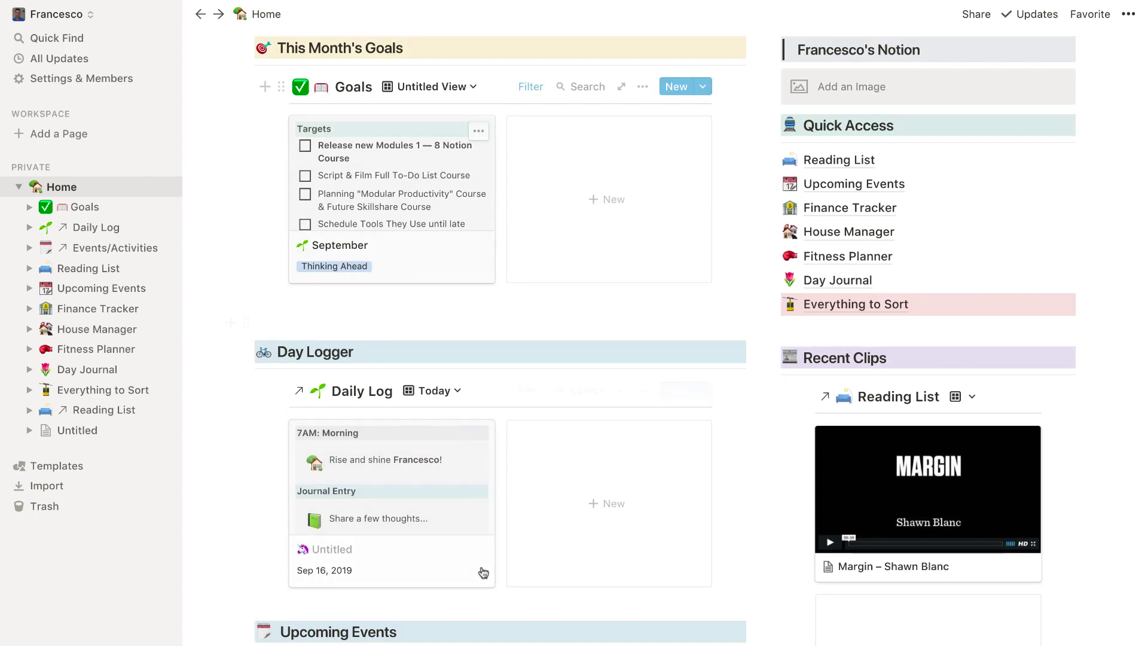
scroll(478, 598, "down", 2)
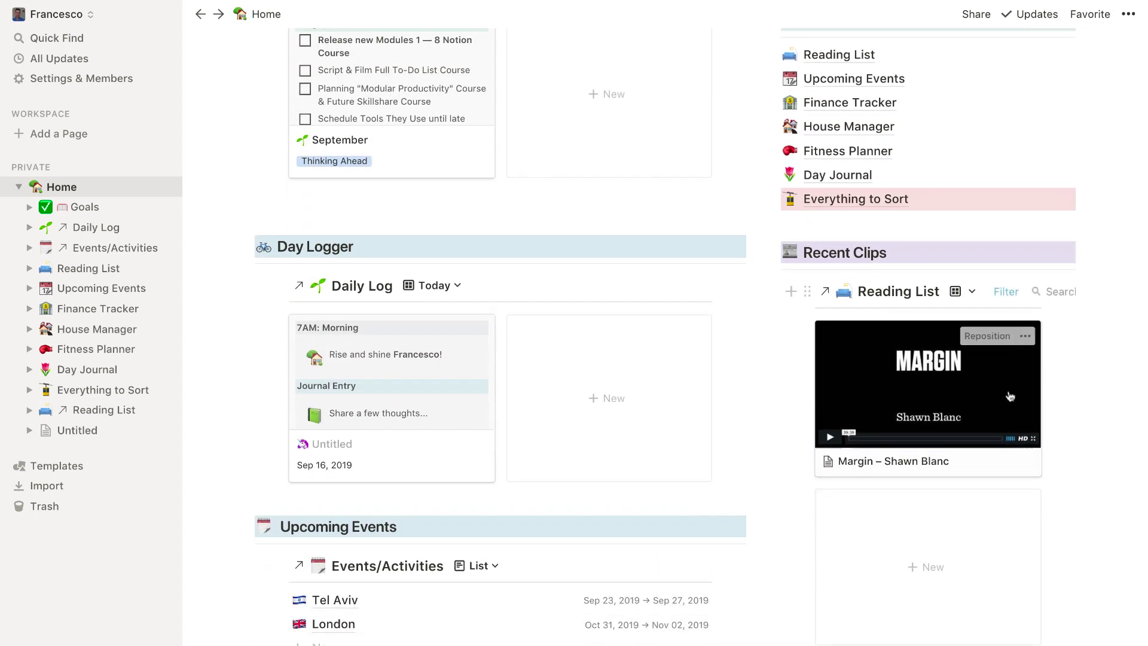
scroll(530, 164, "up", 3)
scroll(502, 361, "down", 2)
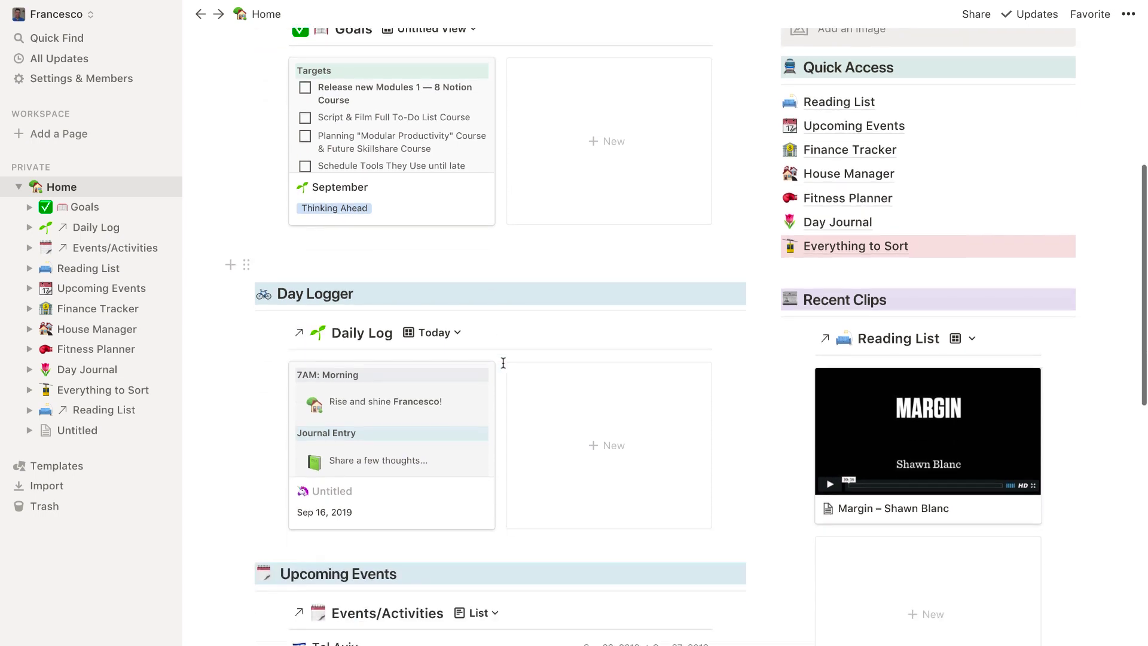
scroll(503, 363, "down", 1)
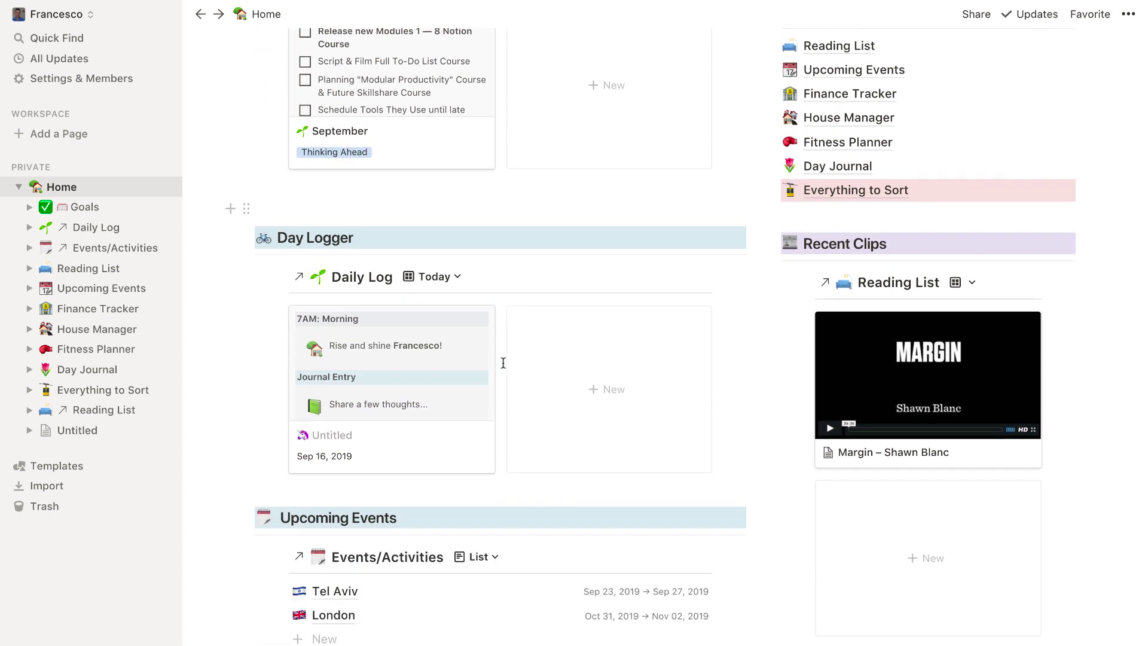
scroll(428, 465, "down", 8)
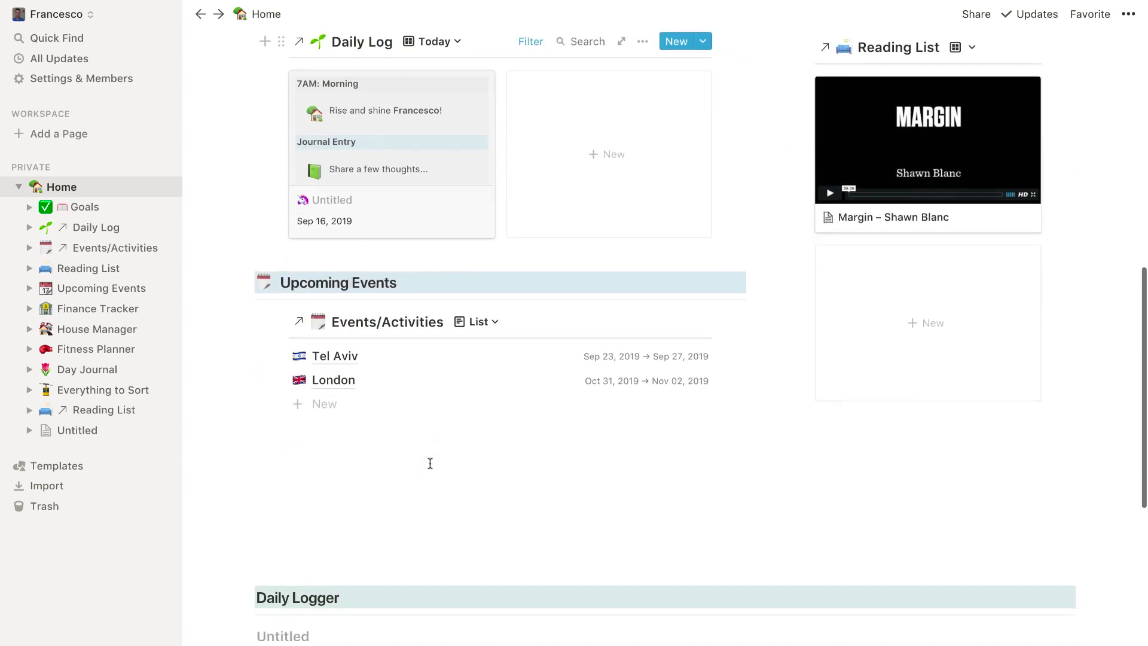
left_click_drag(797, 607, 392, 499)
key("Escape")
left_click_drag(768, 579, 401, 531)
left_click_drag(227, 503, 703, 500)
key("BackSpace")
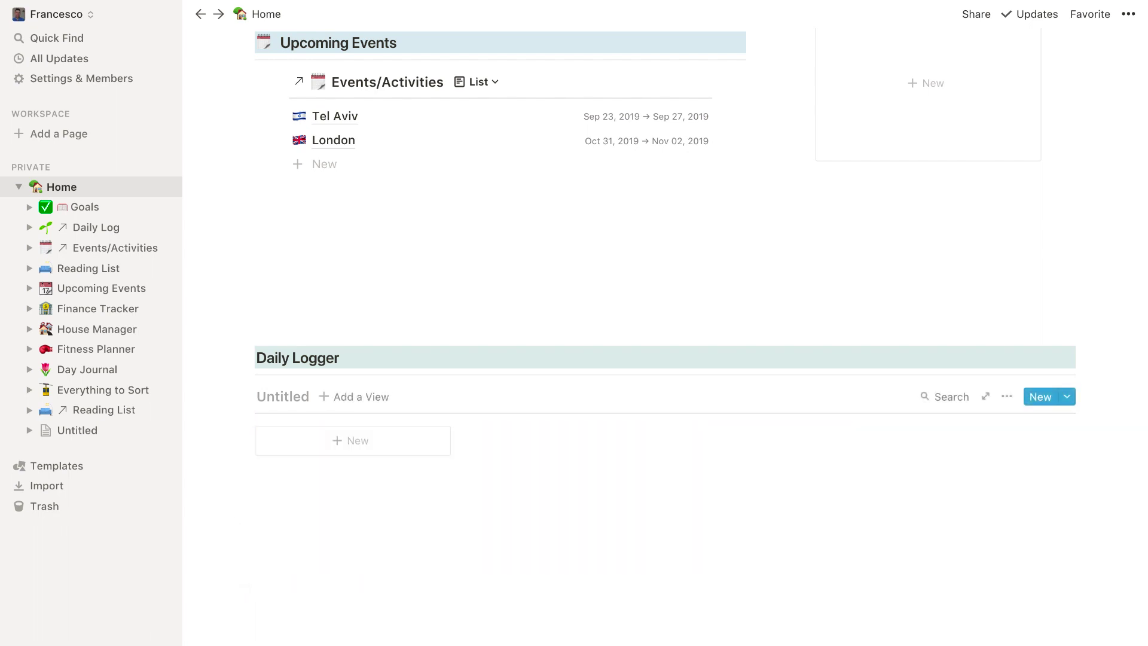
Step: Rename the Untitled gallery database to 'Log'
left_click(286, 404)
type("Log")
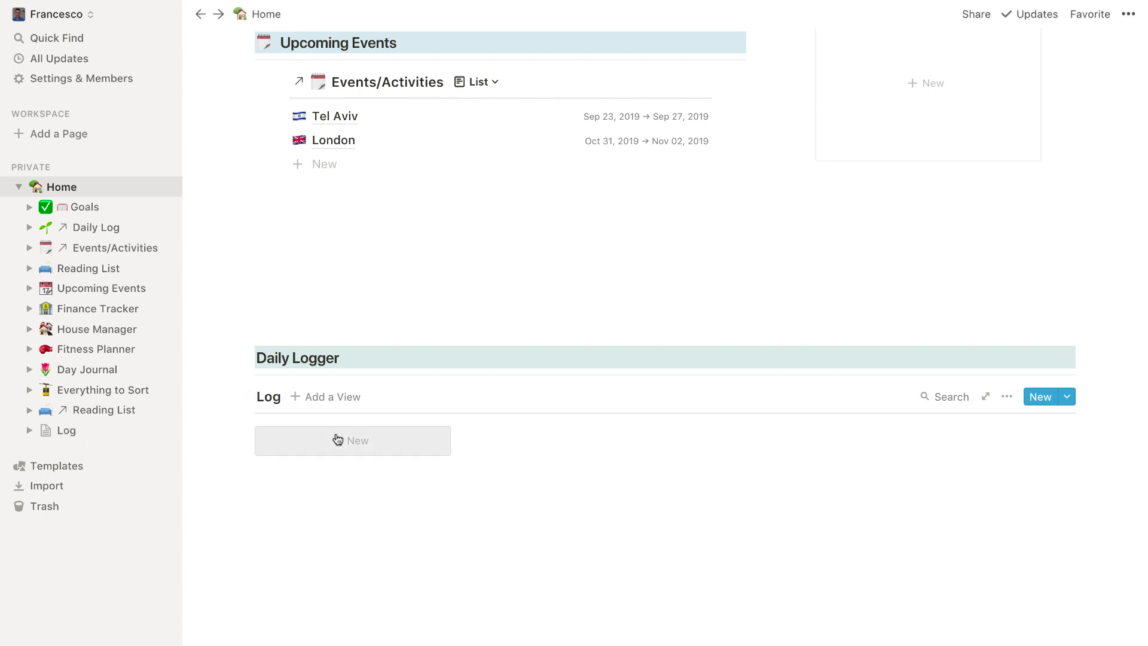
left_click(773, 443)
type("/")
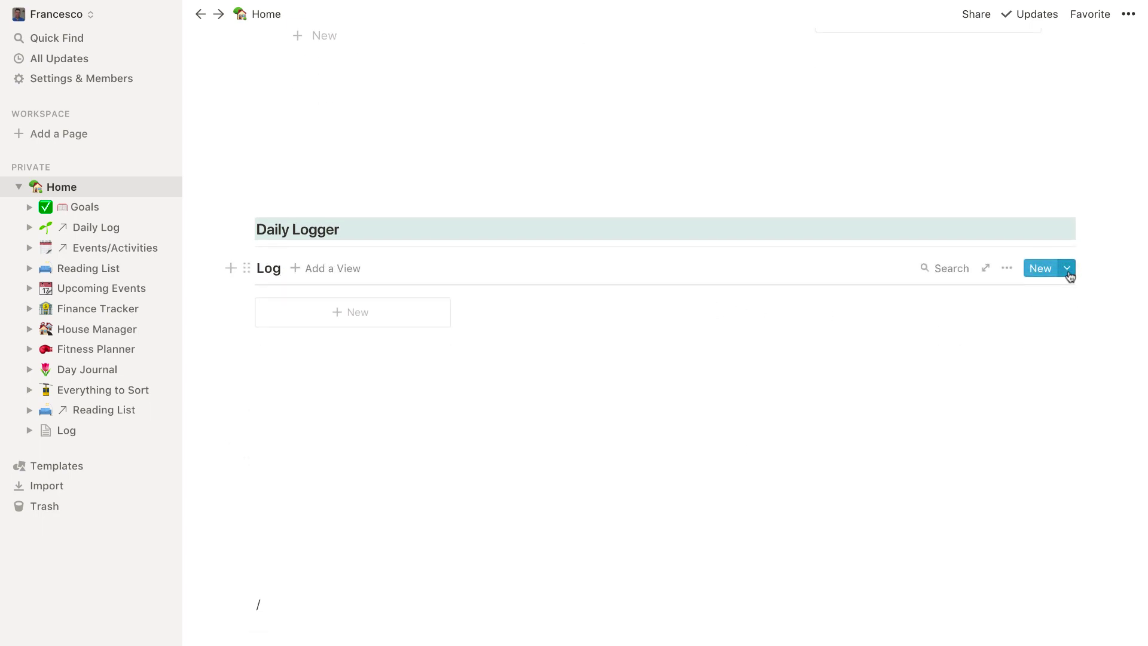
Step: Create a new Log template and delete its Created and Tags properties
left_click(1068, 270)
left_click(978, 340)
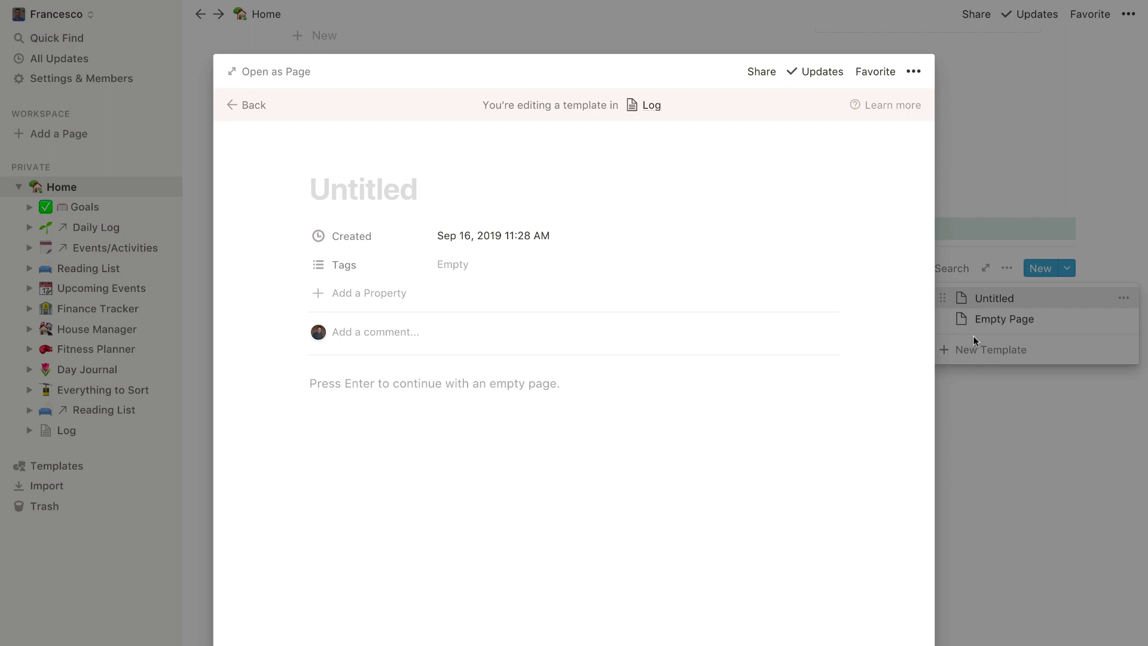
left_click(296, 235)
left_click(321, 374)
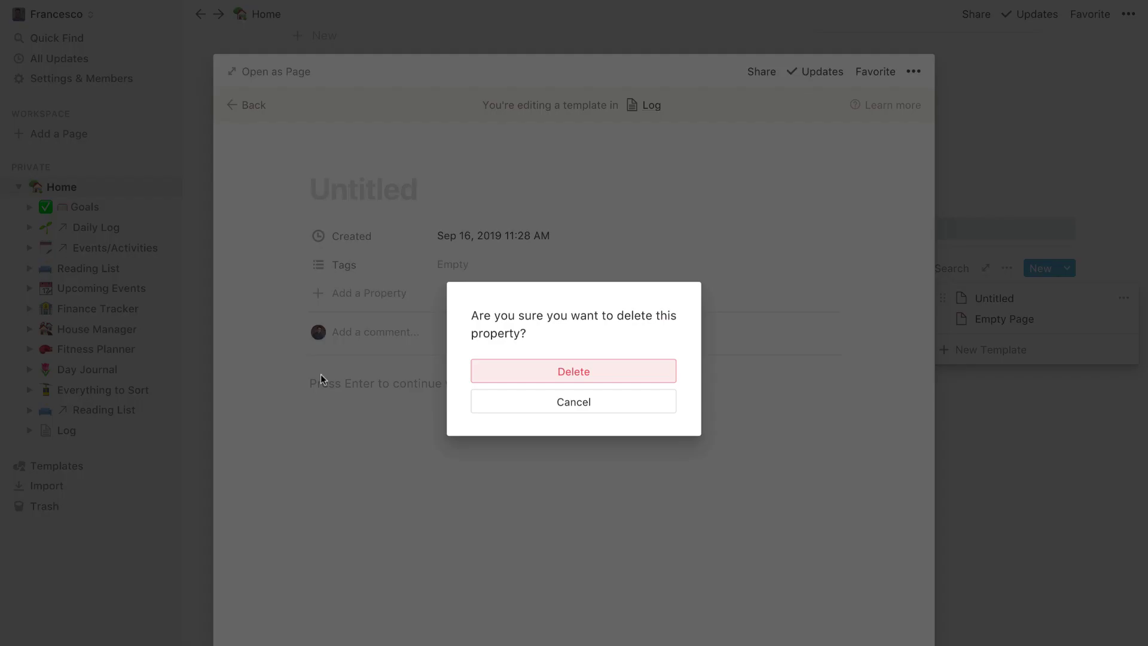
left_click(548, 377)
left_click(296, 236)
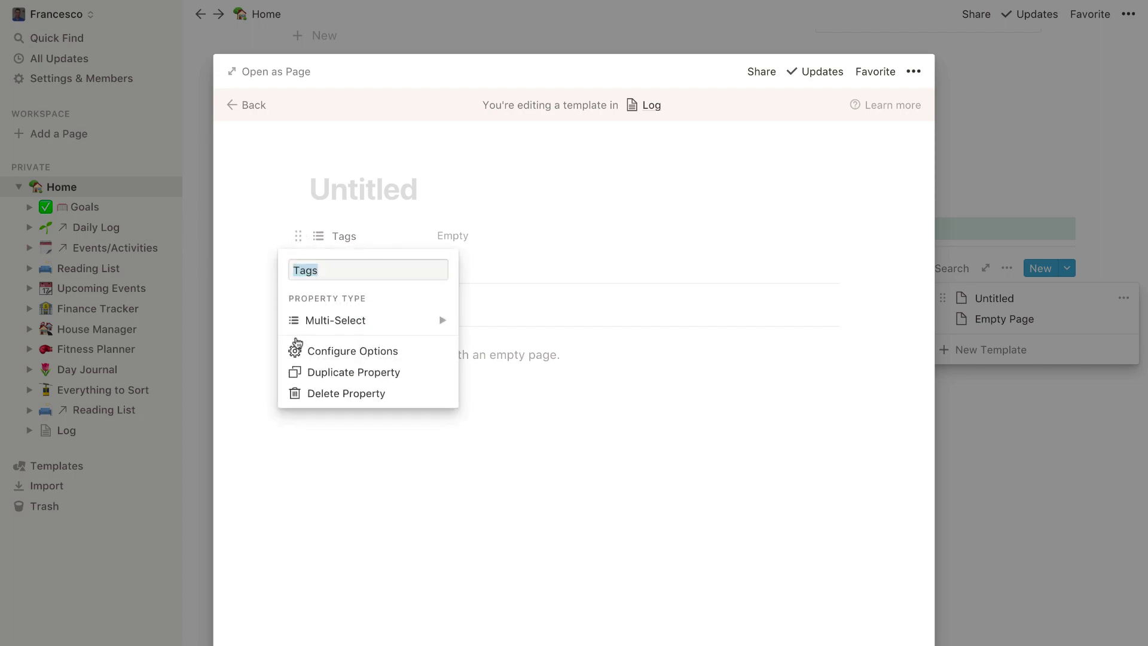
left_click(328, 399)
left_click(587, 375)
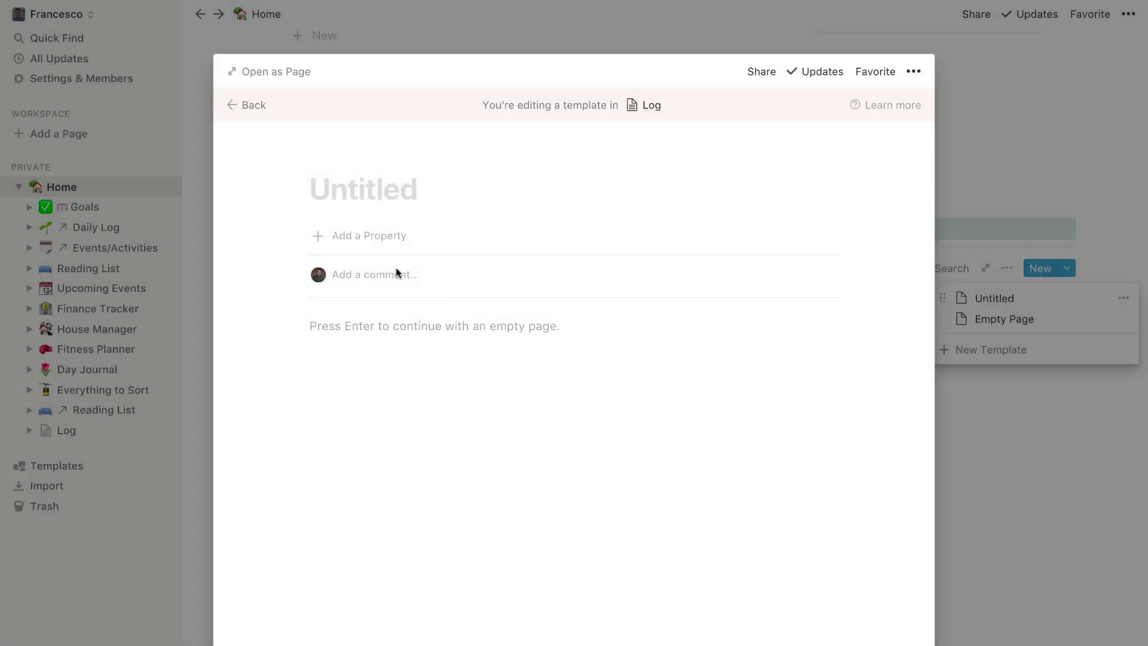
Step: Add a date property to the template using the Relative date format
left_click(360, 236)
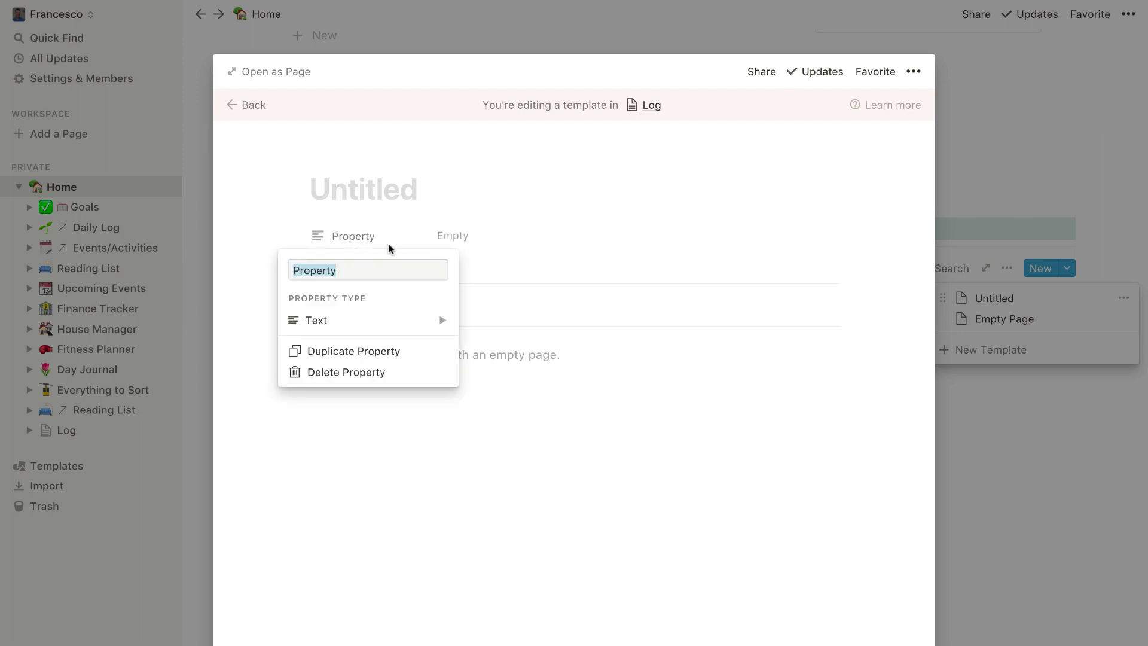
mouse_move(381, 322)
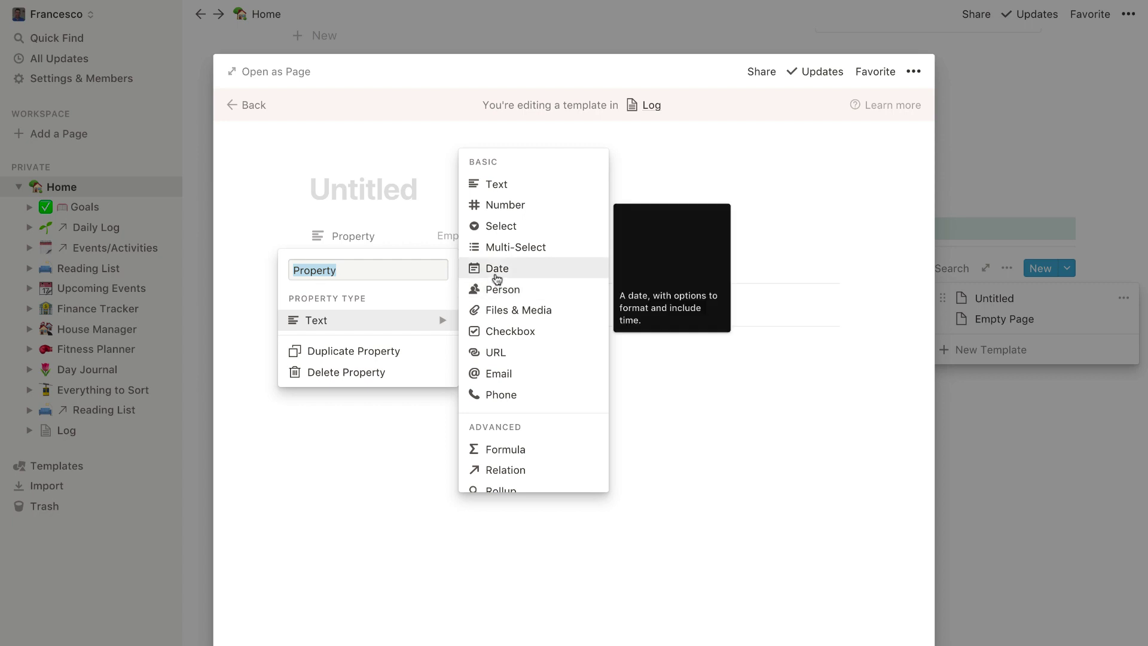
left_click(495, 267)
left_click(446, 238)
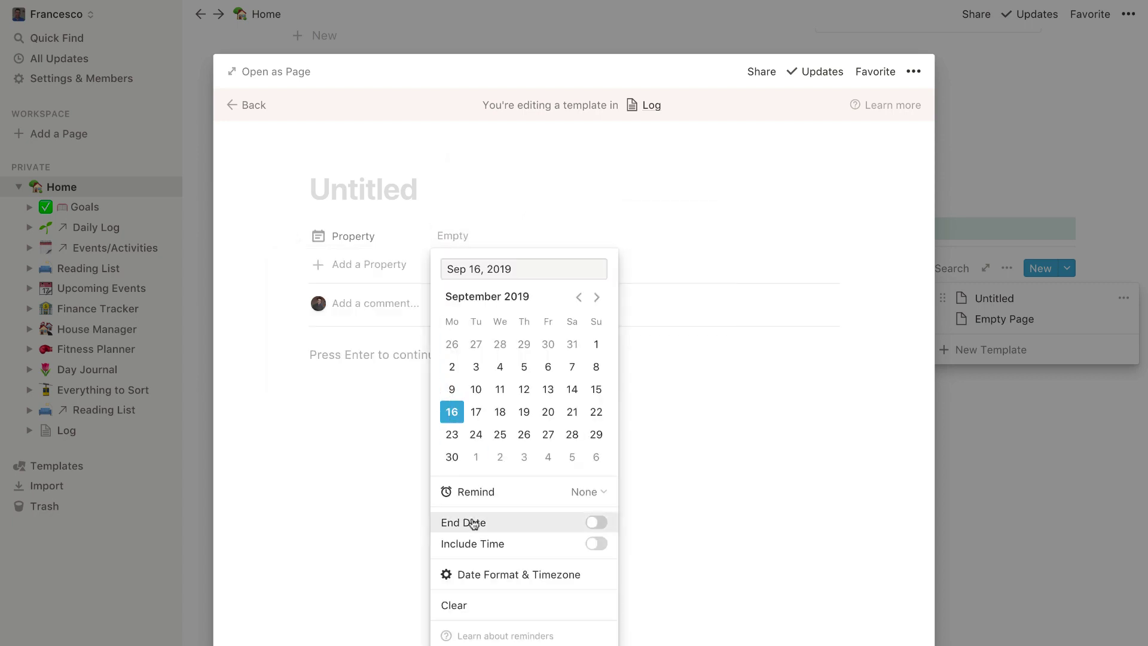
left_click(504, 577)
left_click(694, 560)
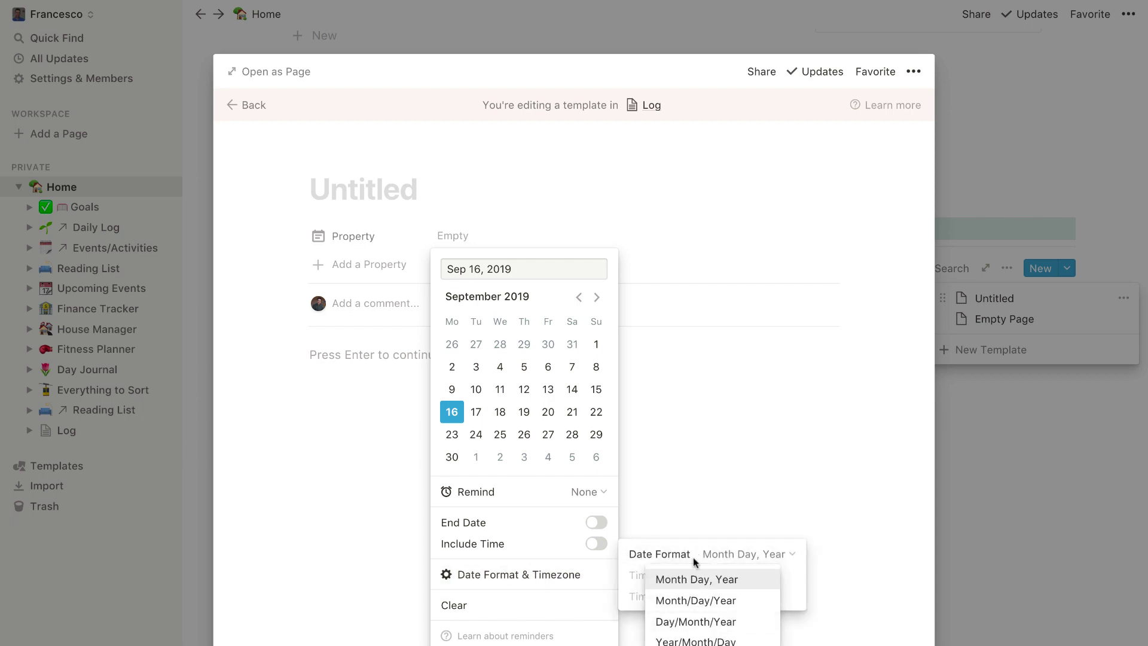
left_click(696, 638)
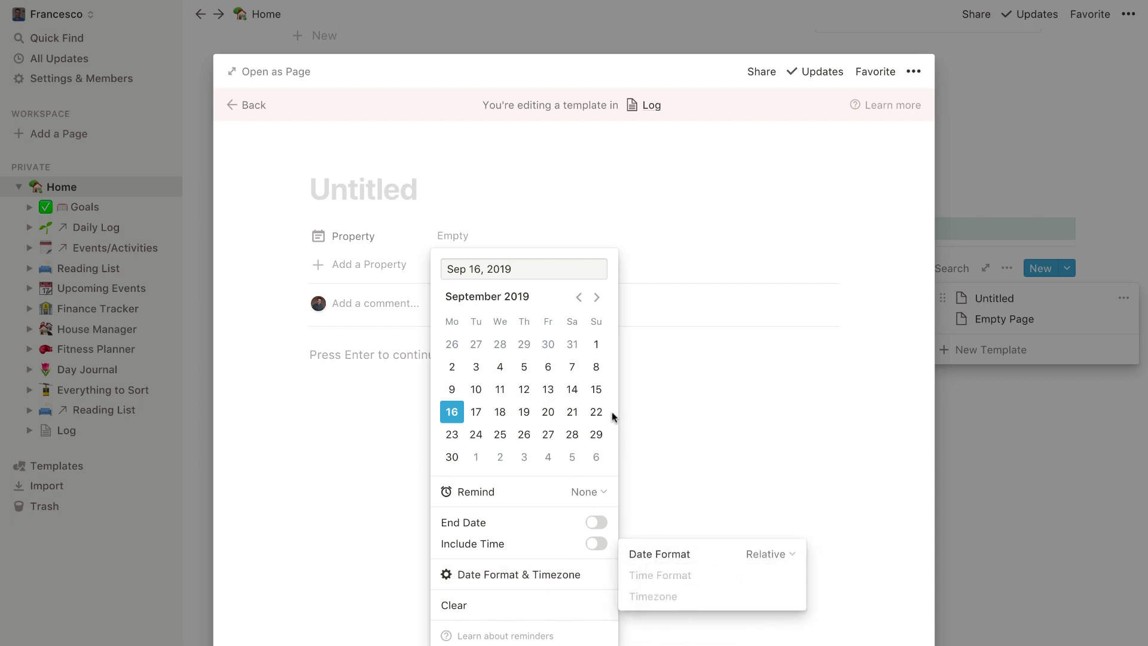
left_click(501, 270)
left_click(490, 234)
Step: Set the date value to Today and name the property 'Date'
left_click(472, 235)
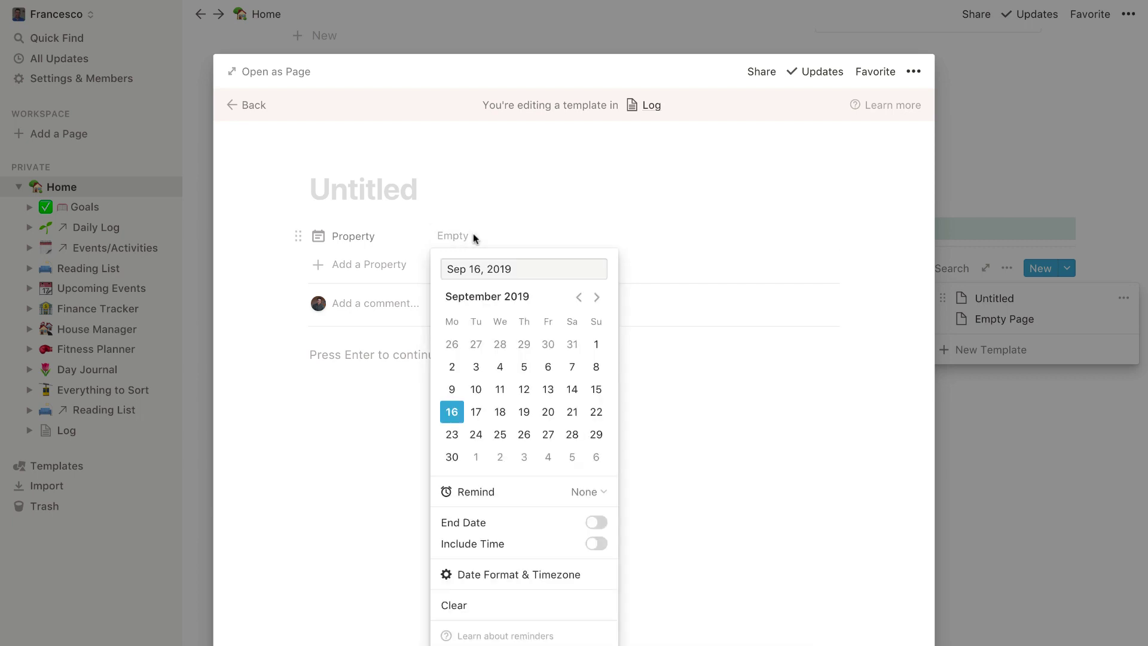
left_click(479, 268)
type("toda")
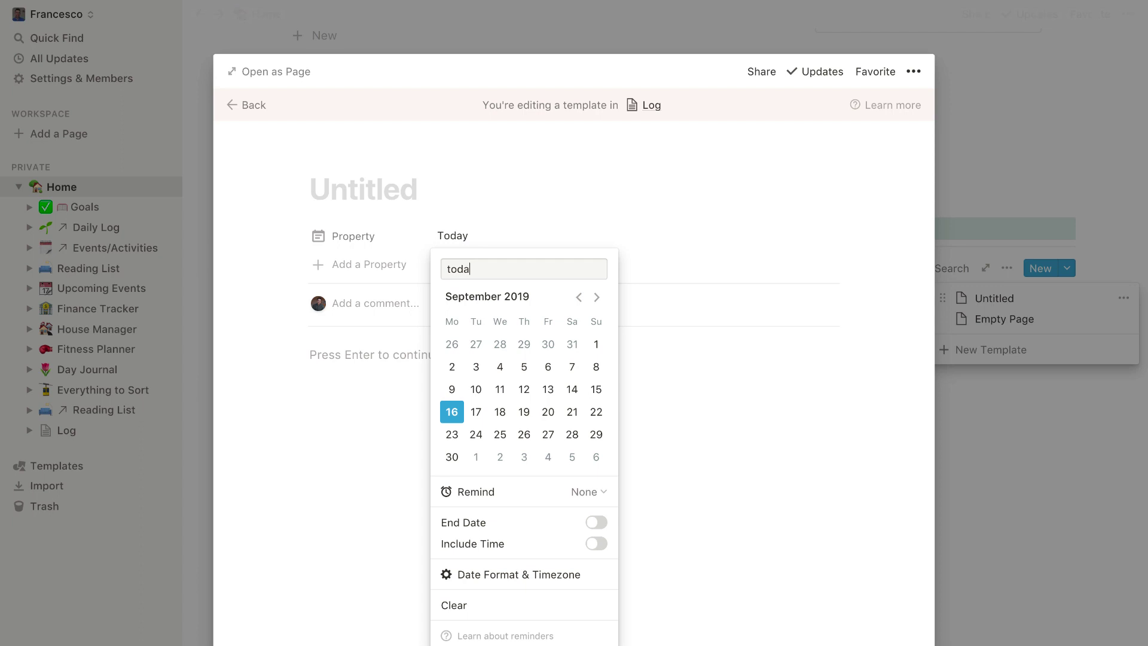
key("Return")
left_click(504, 237)
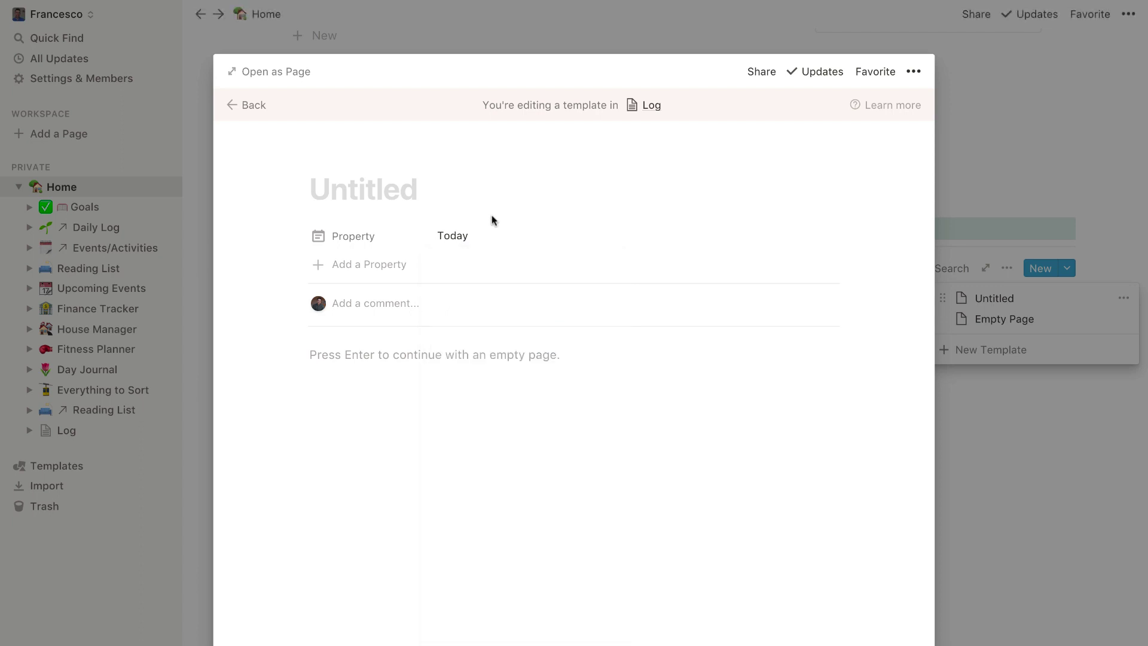
left_click(351, 238)
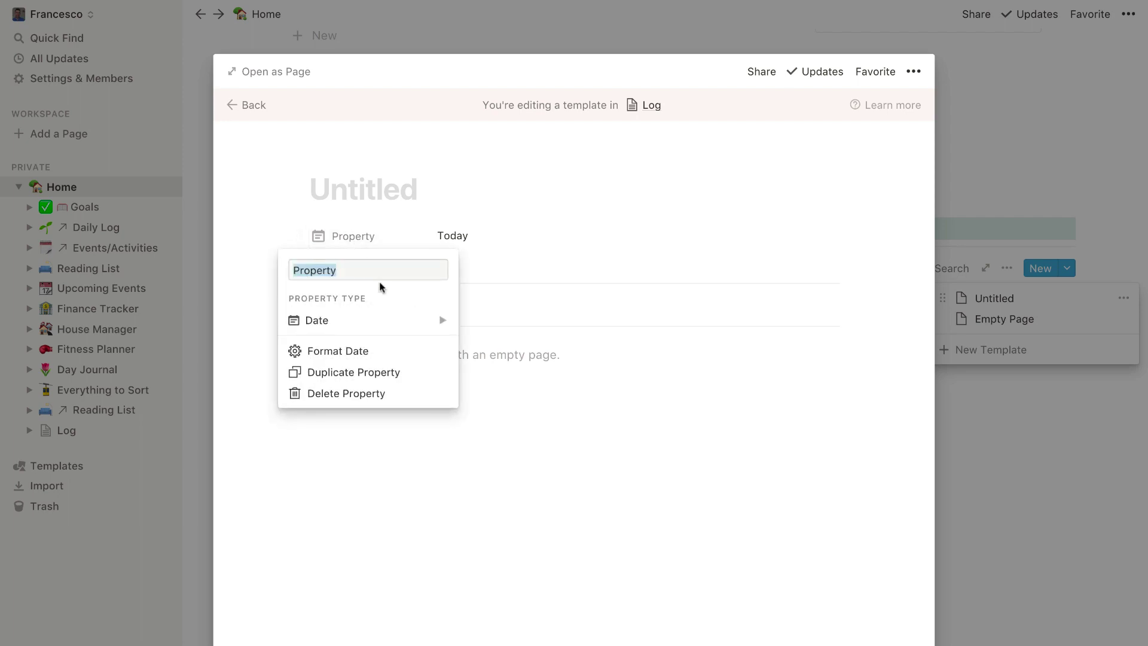
type("D")
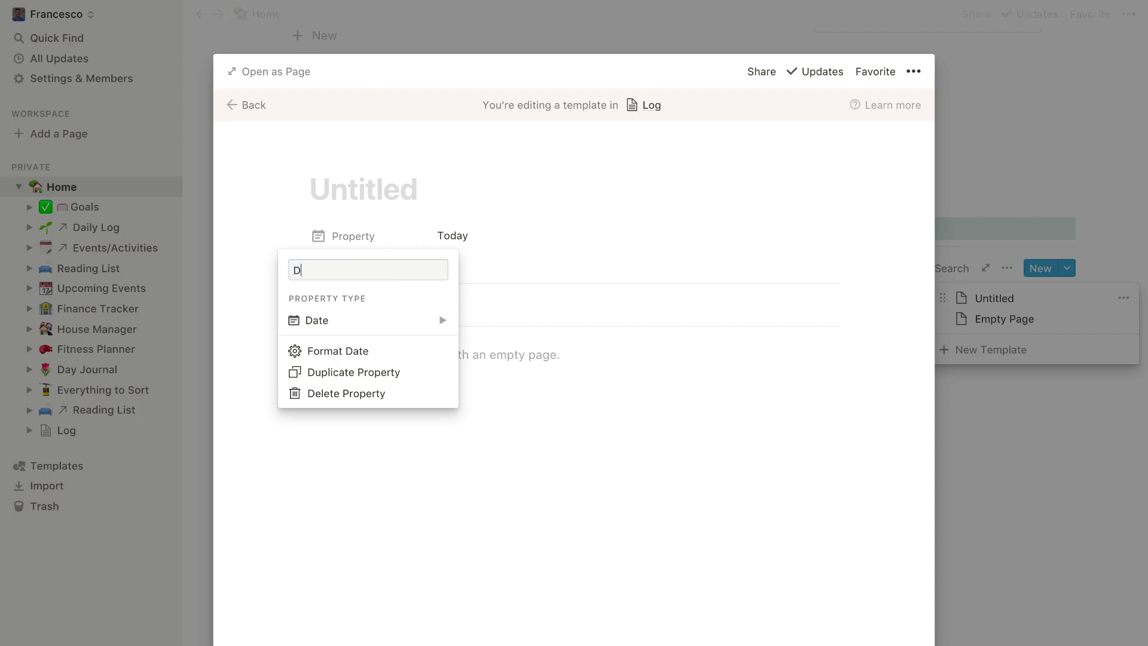
key("Return")
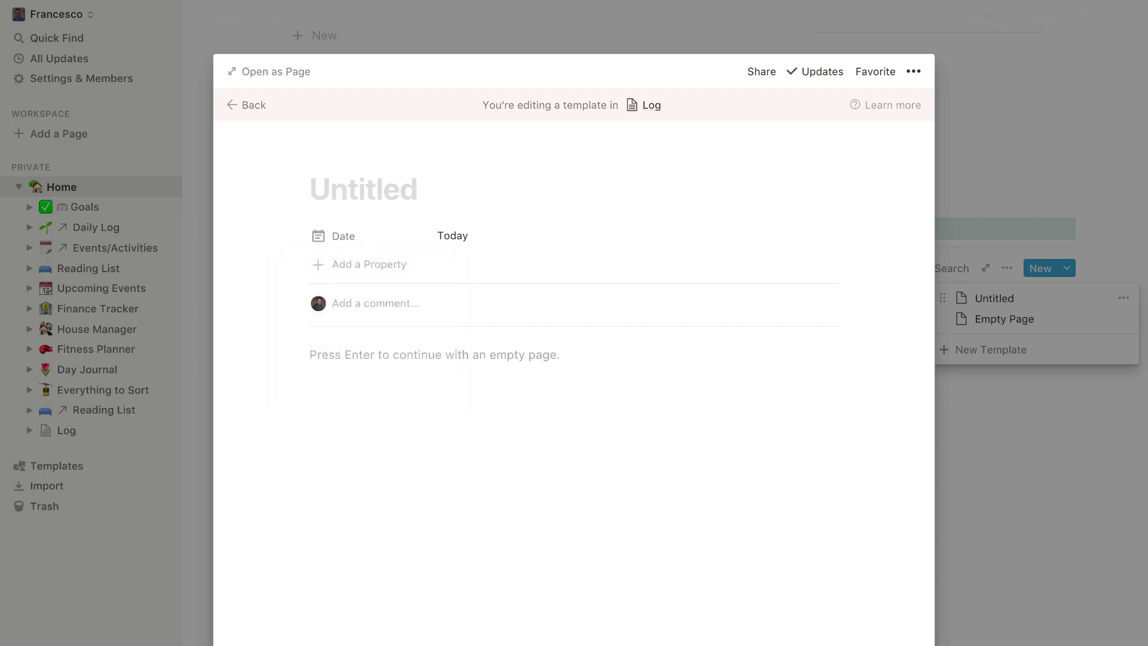
Step: Add an unchecked checkbox property named 'Mediate' to the template
left_click(370, 265)
mouse_move(352, 359)
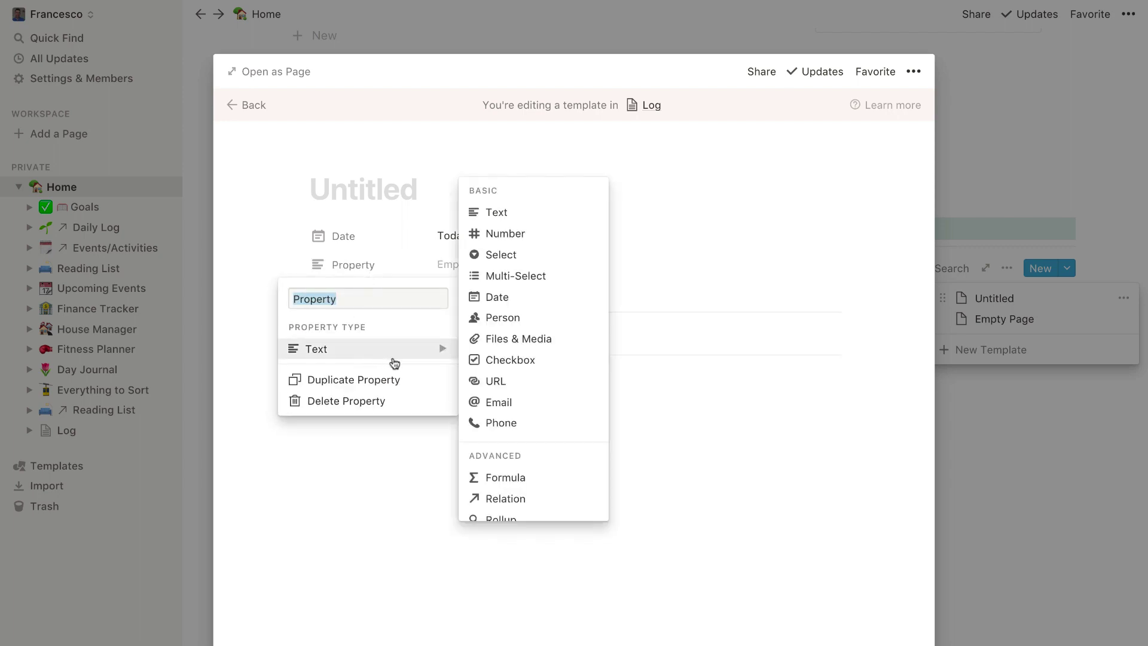
left_click(478, 360)
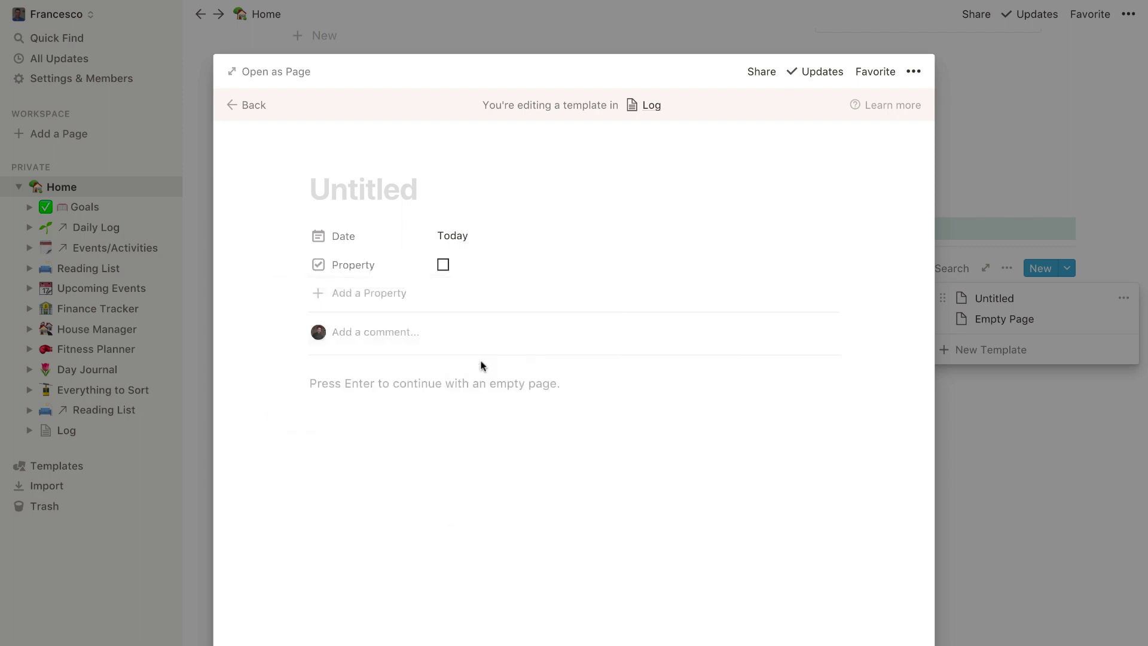
left_click(374, 270)
type("Mediate")
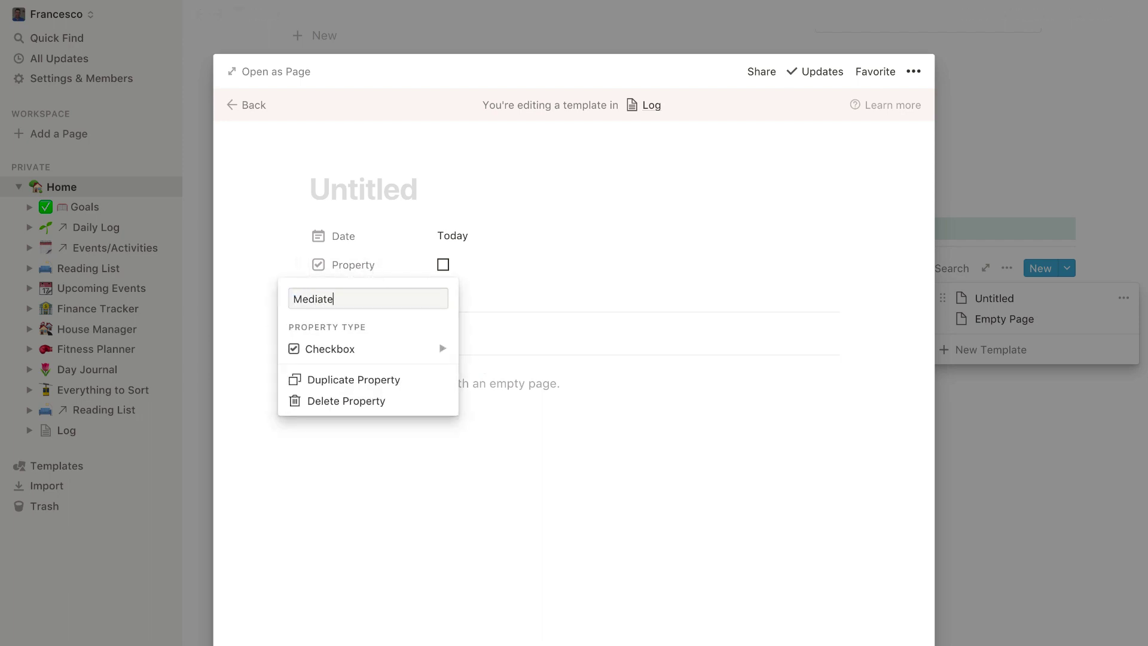
key("Return")
left_click(443, 264)
left_click(443, 264)
Step: Add a 'Stretches' checkbox property and close the template editor
left_click(343, 293)
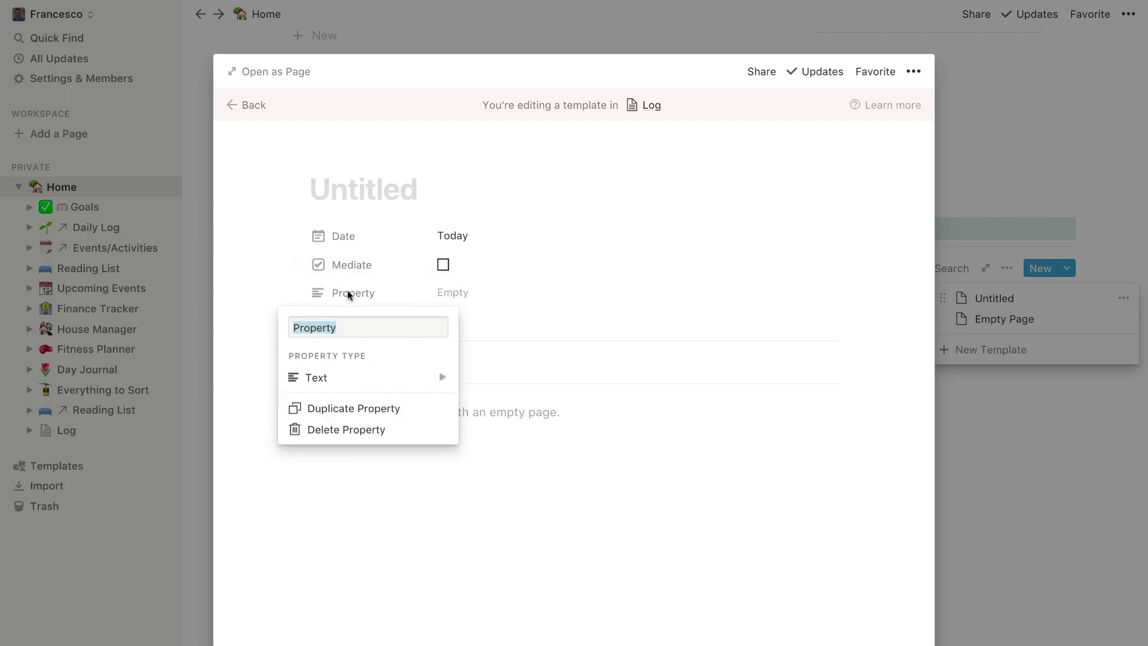
type("Strect")
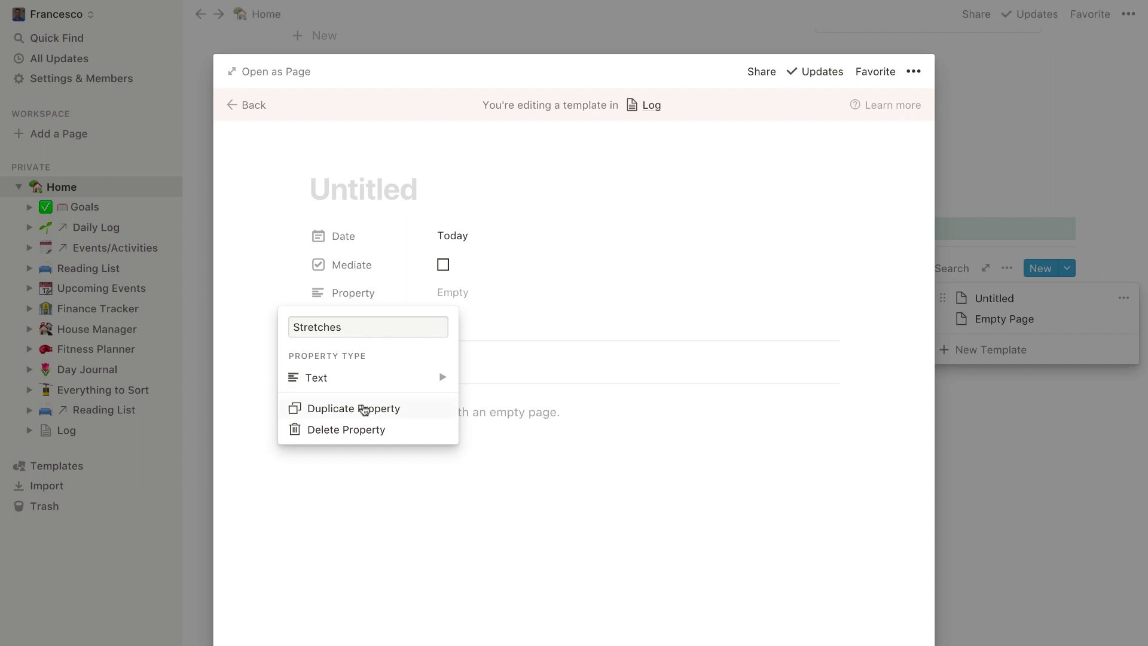
mouse_move(361, 379)
left_click(490, 394)
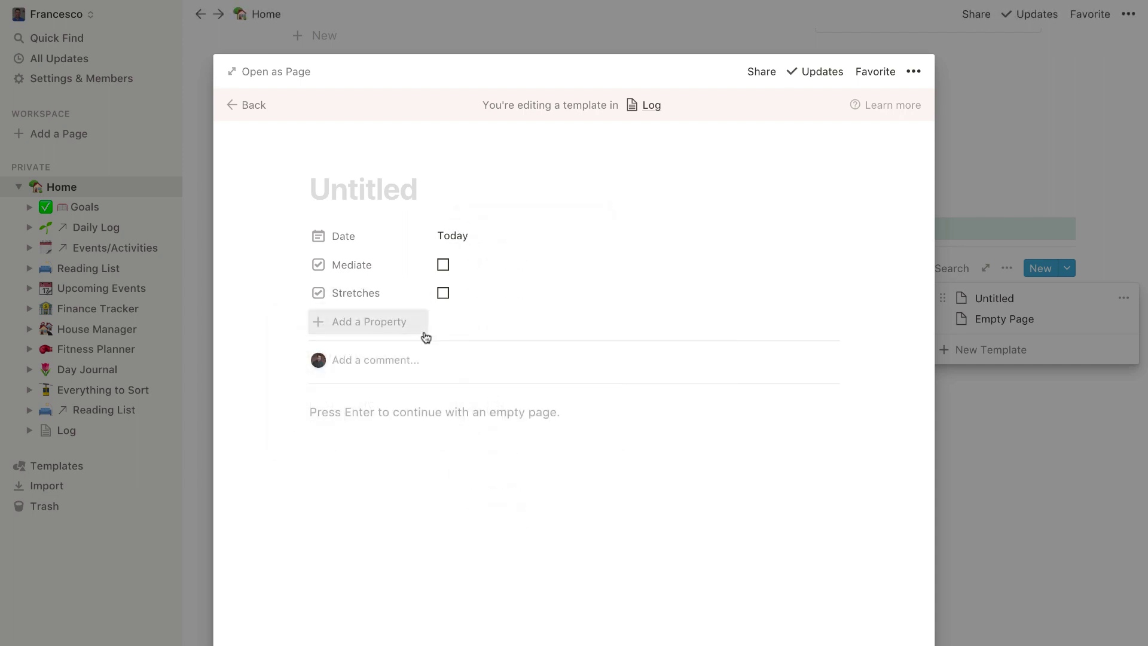
left_click(1040, 419)
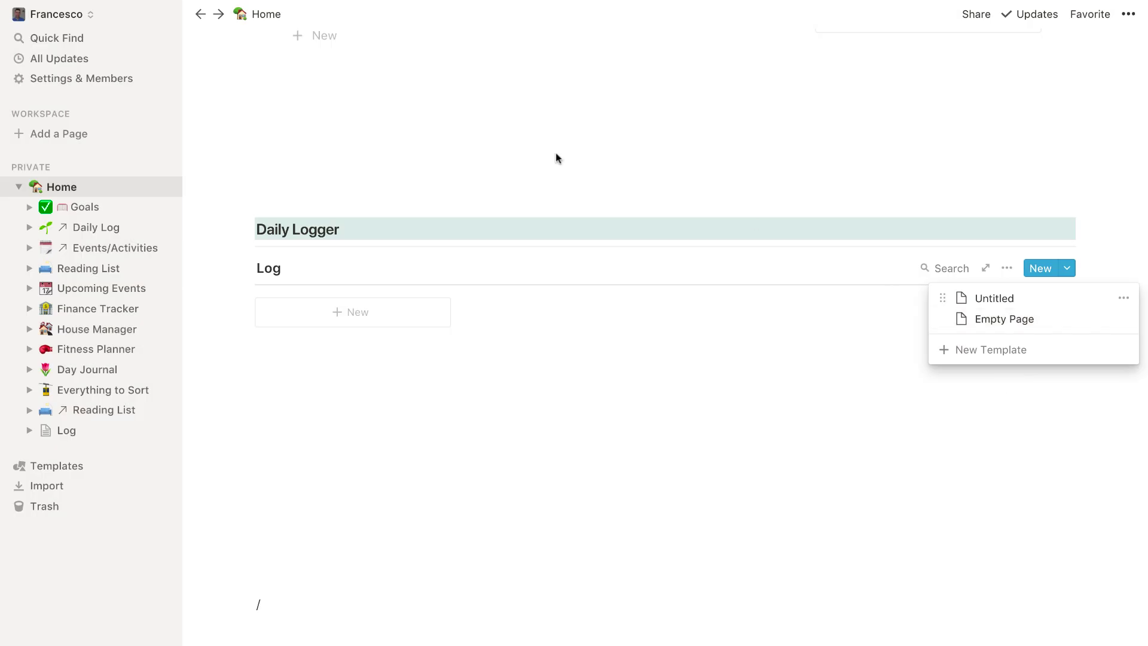
Step: Open the untitled Daily Log entry, check its Goal Month and Focus fields unchanged, then close it
left_click(545, 277)
scroll(546, 277, "up", 10)
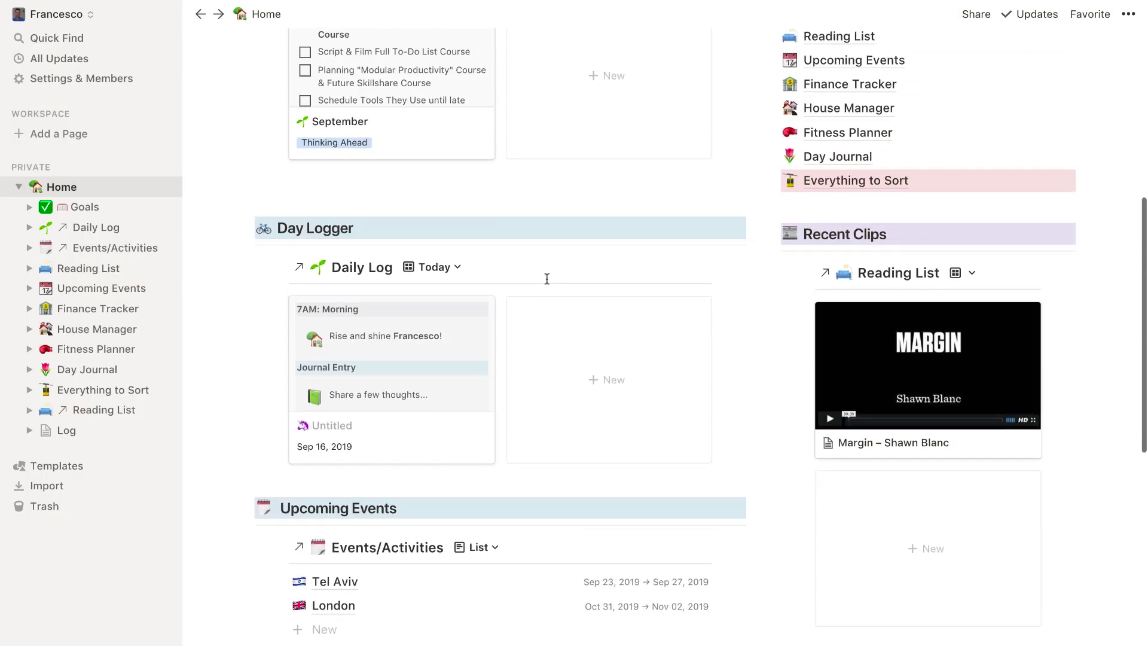
left_click(411, 328)
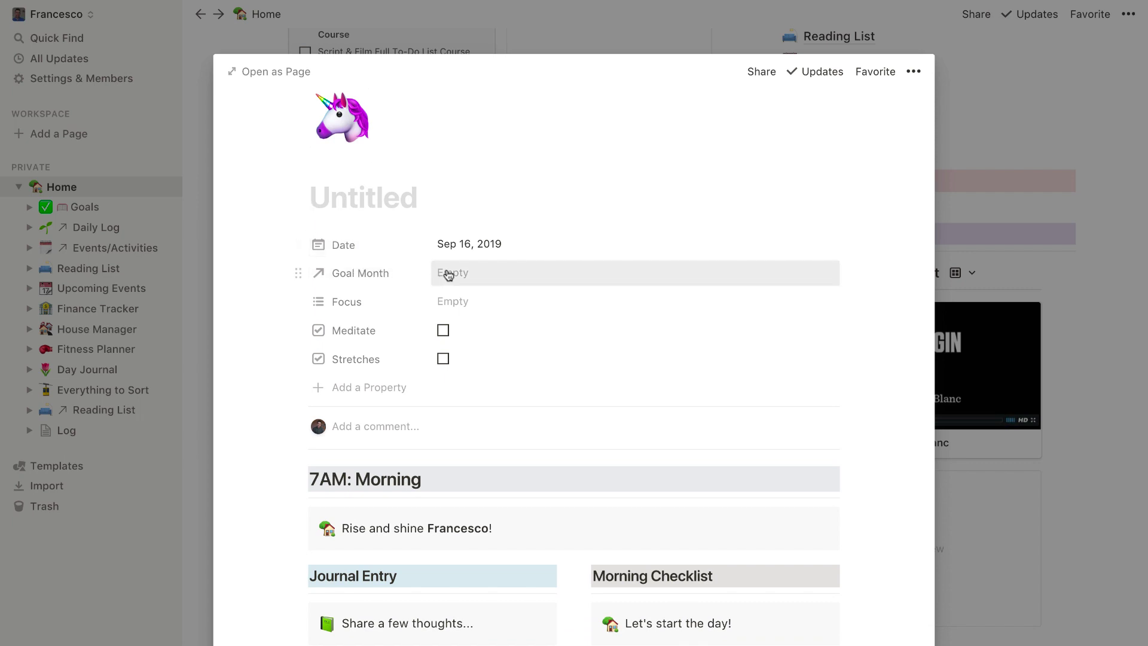
left_click(465, 275)
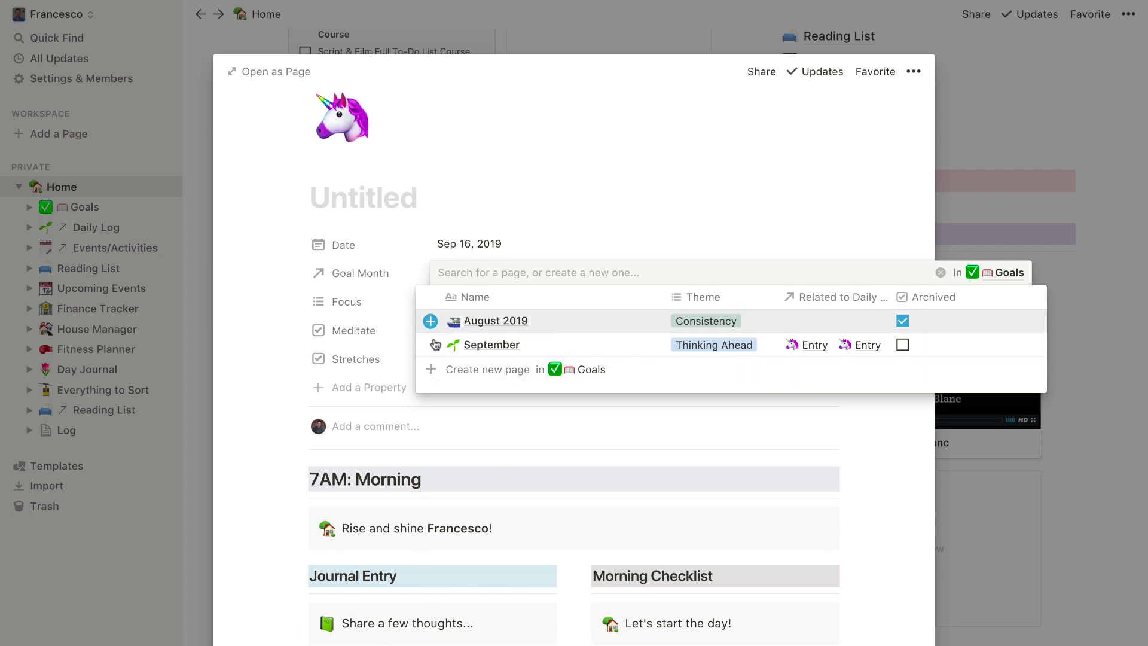
left_click(534, 228)
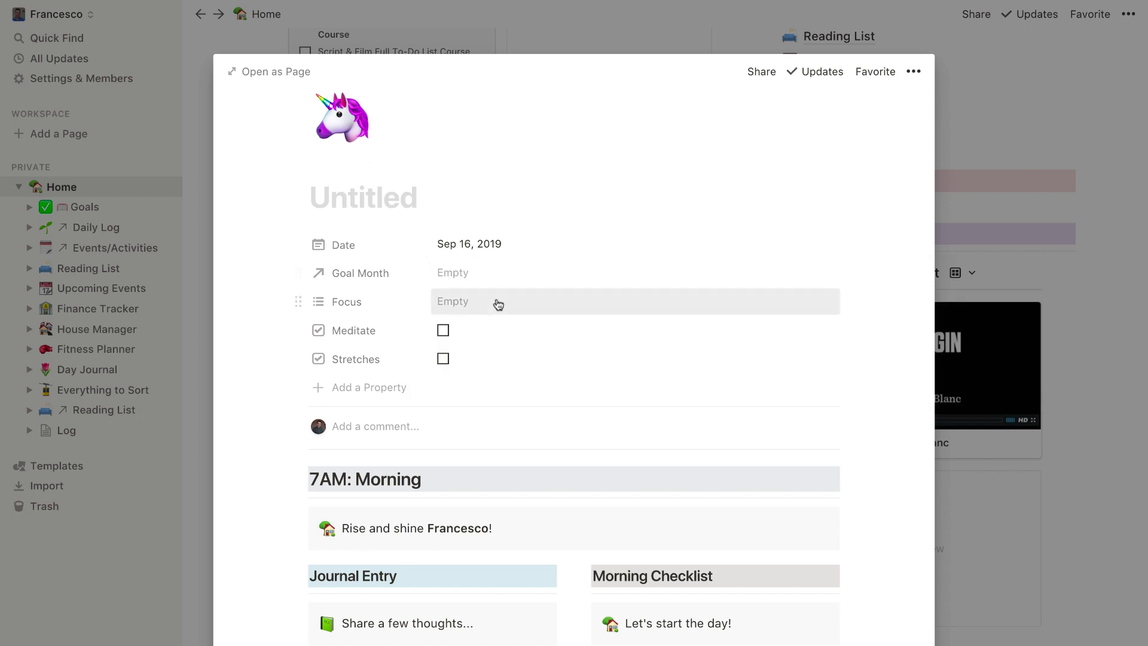
left_click(473, 304)
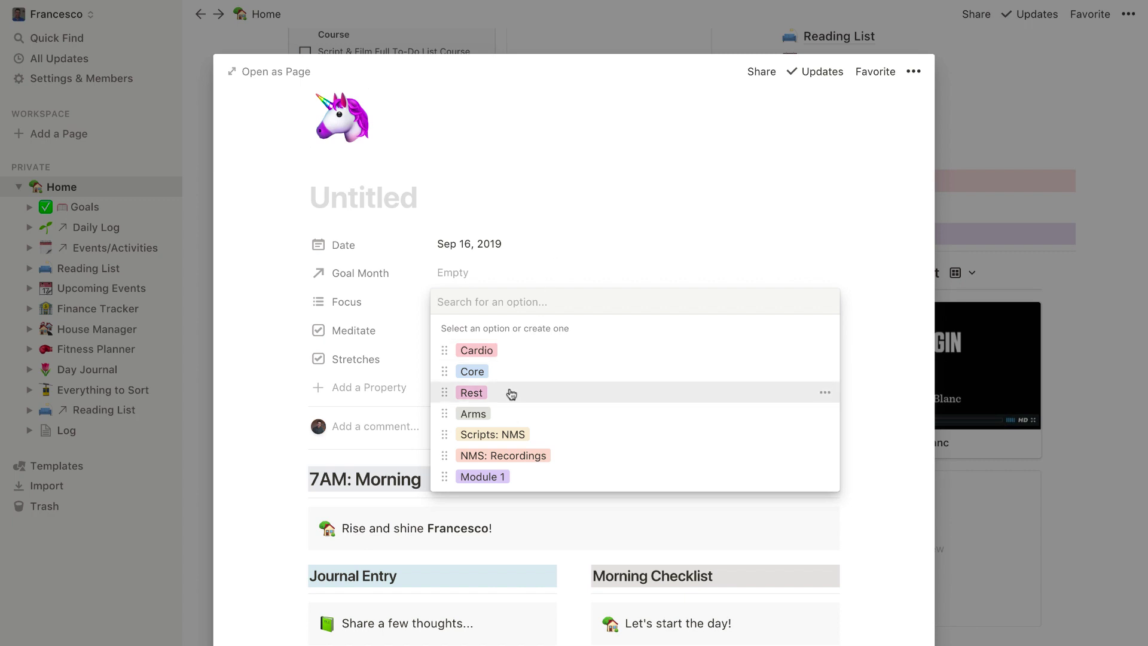
left_click(568, 253)
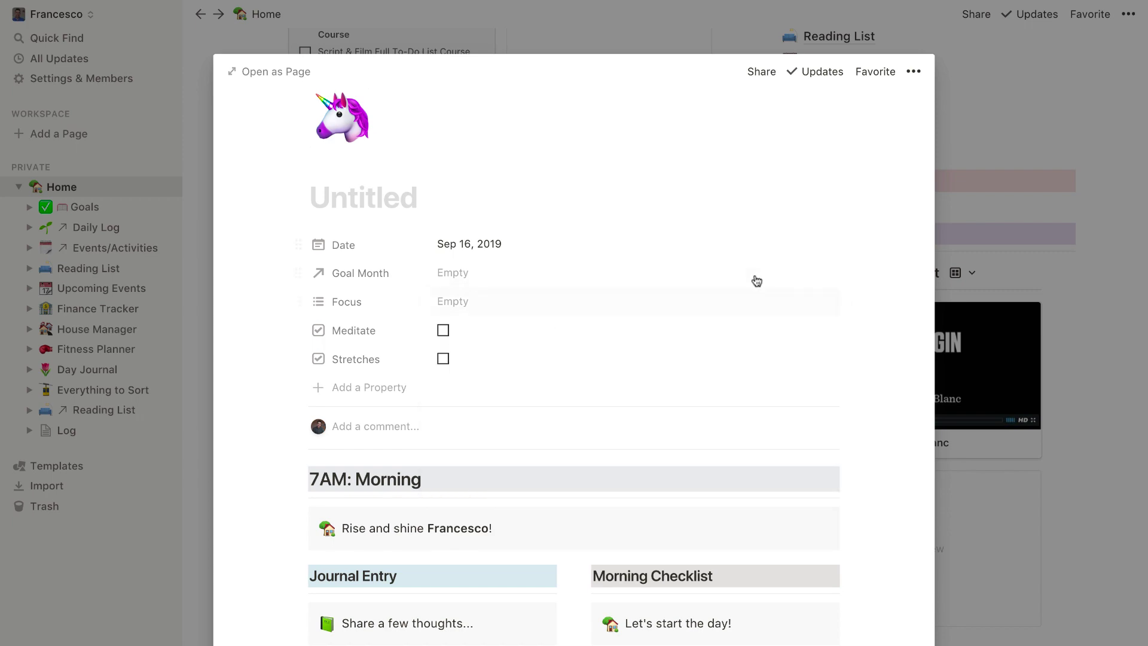
left_click(964, 252)
scroll(468, 373, "down", 7)
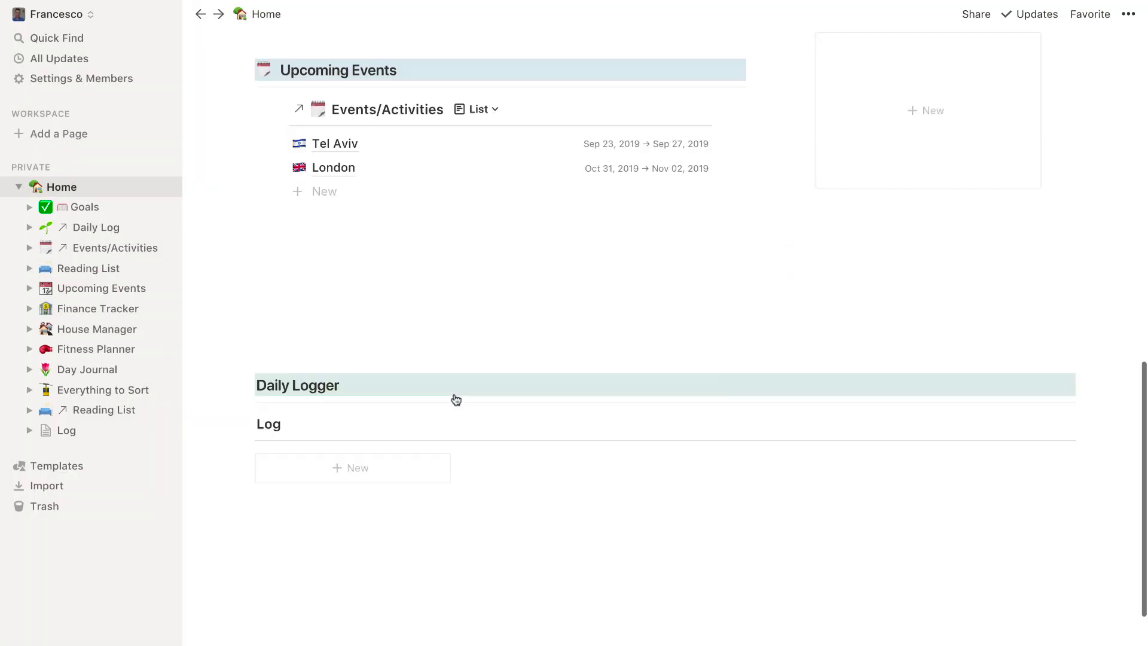
Step: Edit the Untitled Log template to add a 'Focus' multi-select property, moved directly below Date
scroll(456, 400, "down", 3)
left_click(1067, 230)
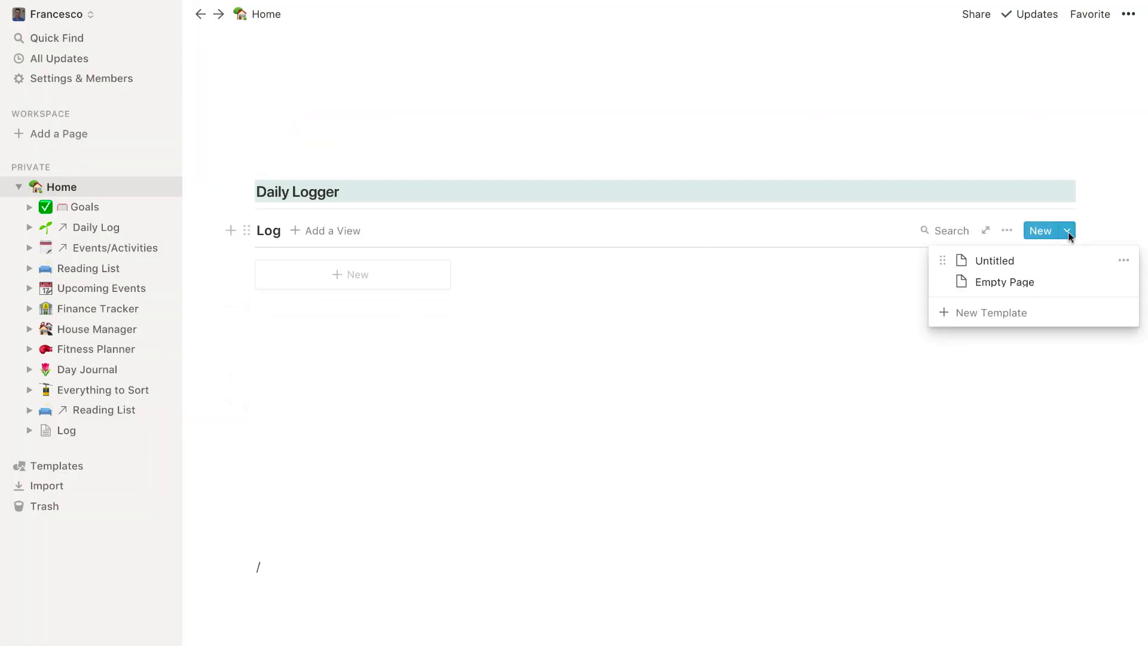
left_click(1125, 262)
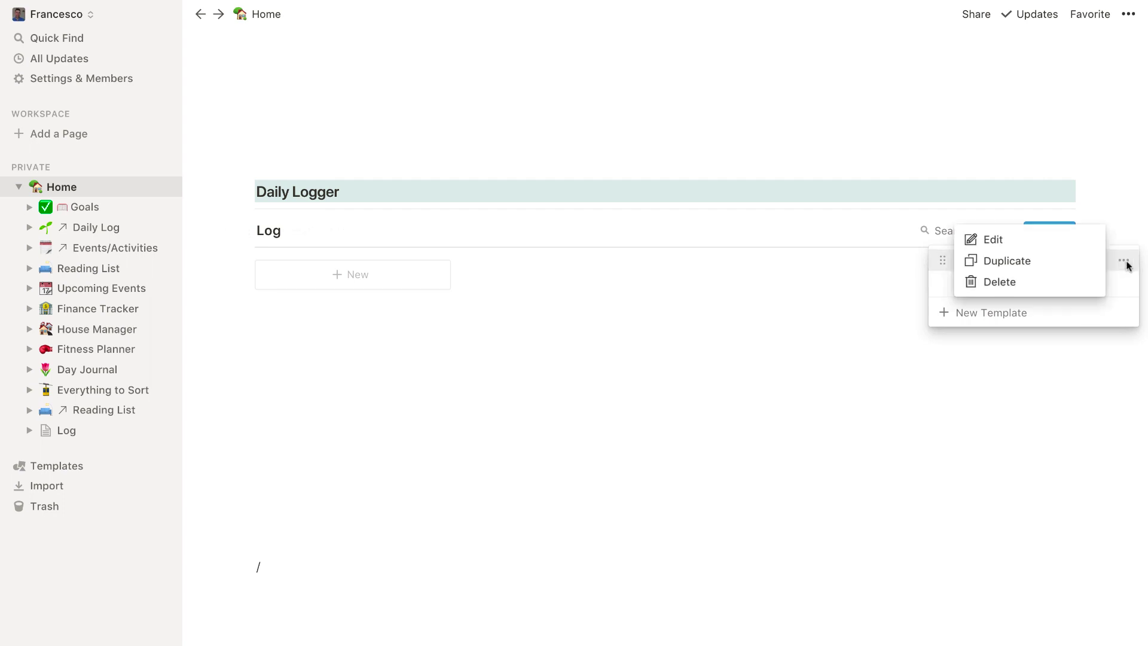
left_click(1012, 240)
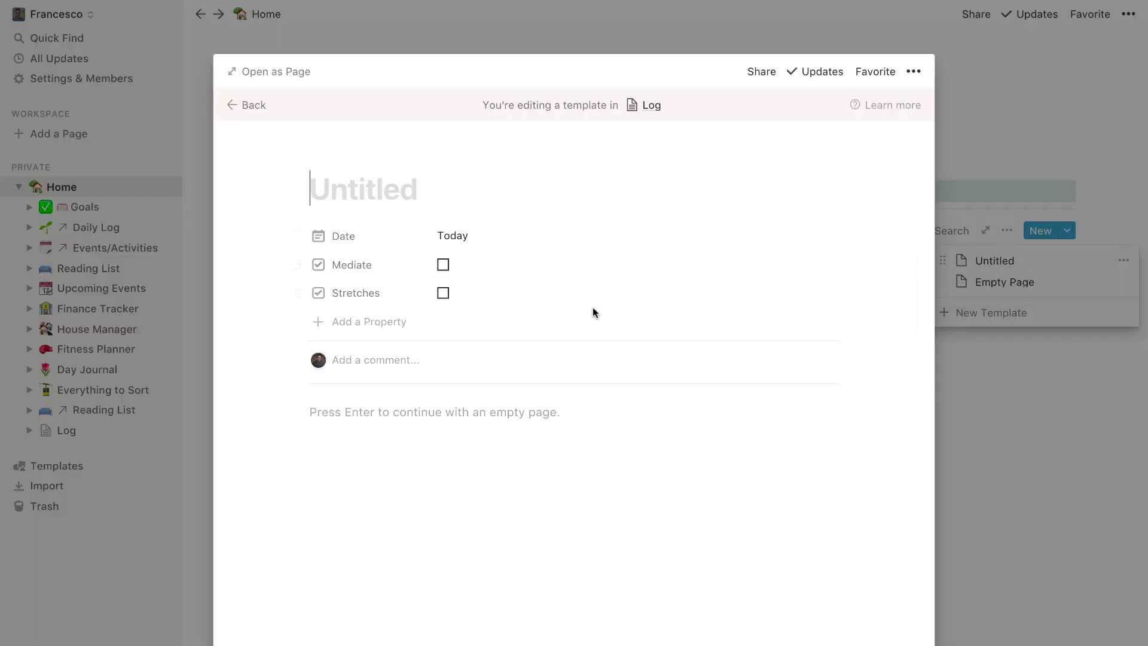
left_click(358, 318)
type("Focus")
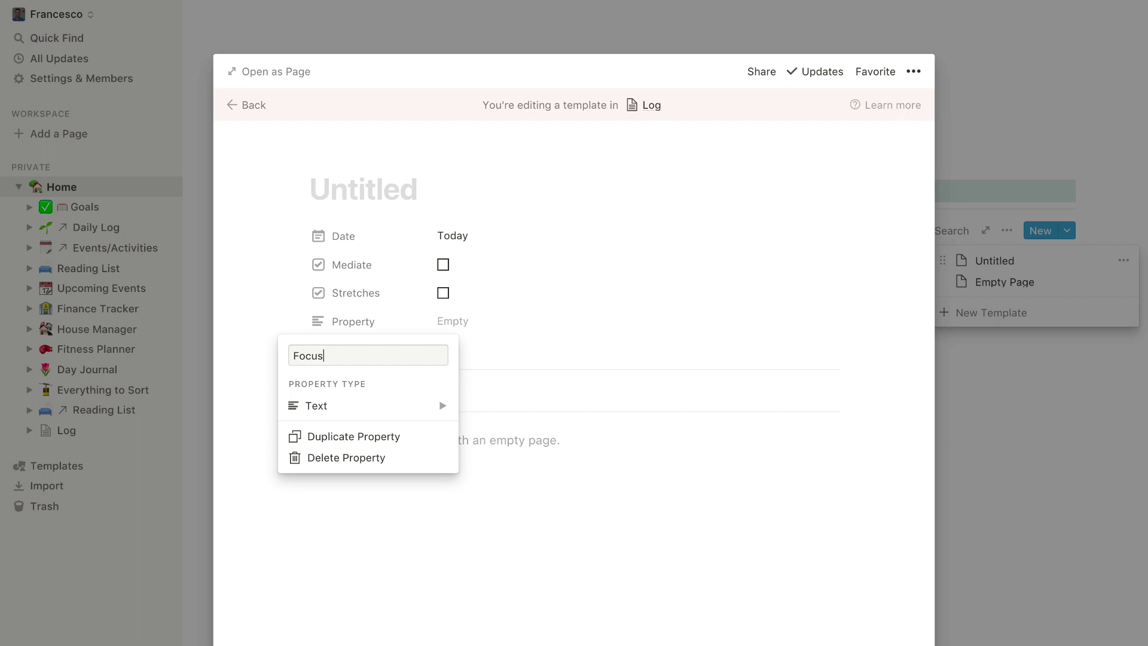
left_click(402, 406)
left_click(537, 335)
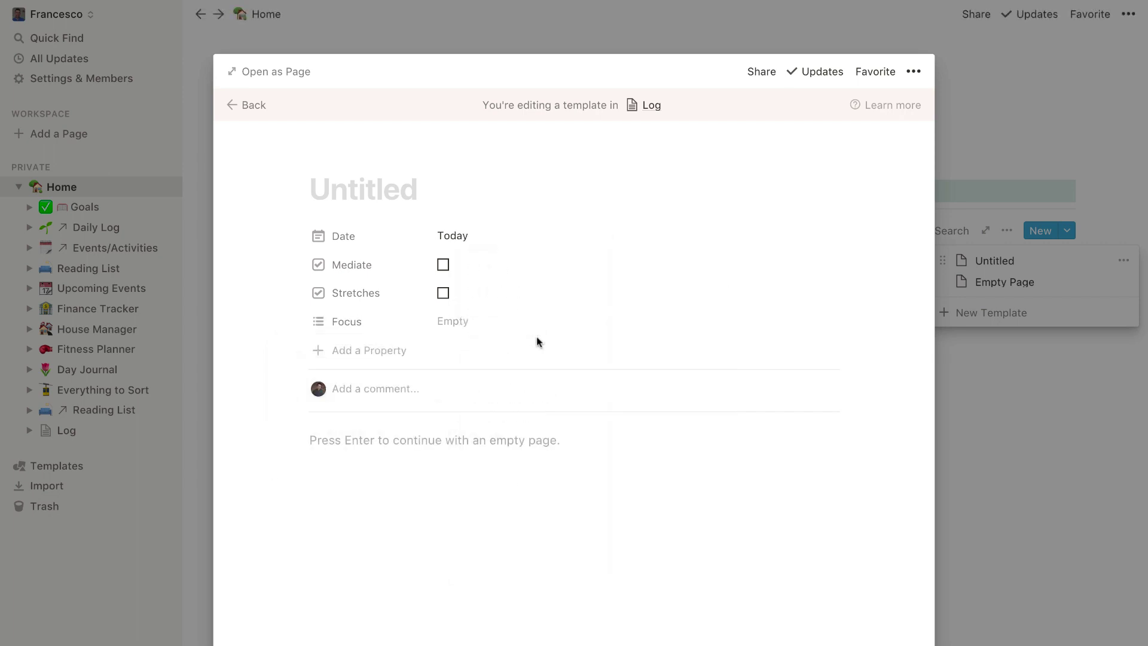
left_click(459, 326)
left_click(499, 299)
left_click_drag(303, 320, 300, 256)
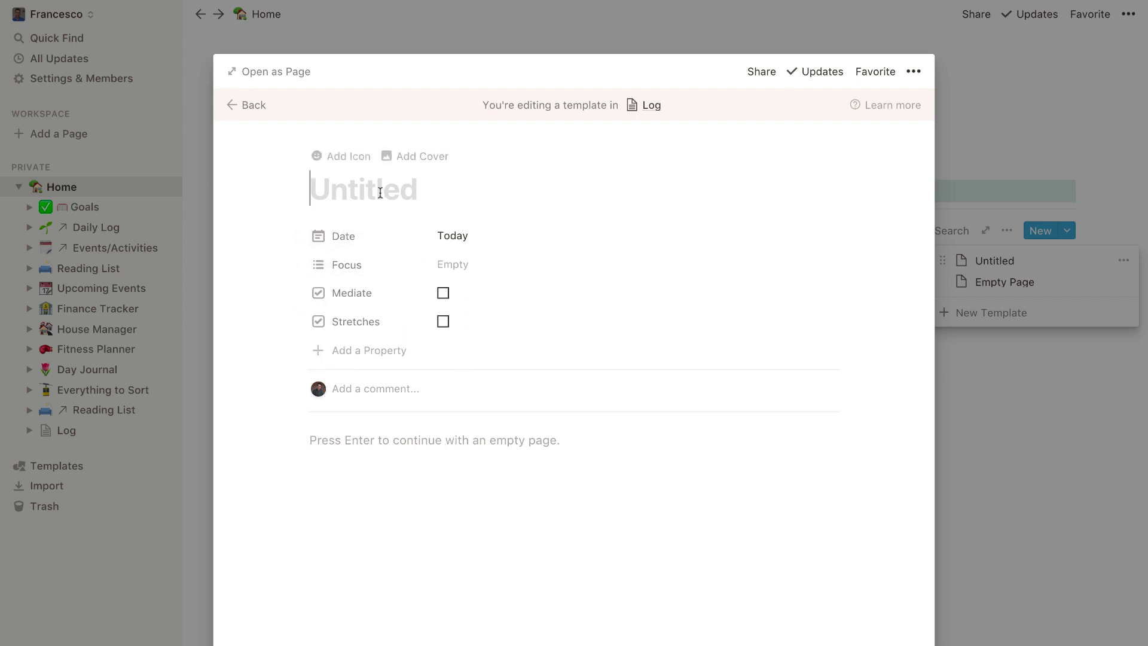
Step: Set the template icon to the fire emoji and title it 'New Log'
left_click(337, 156)
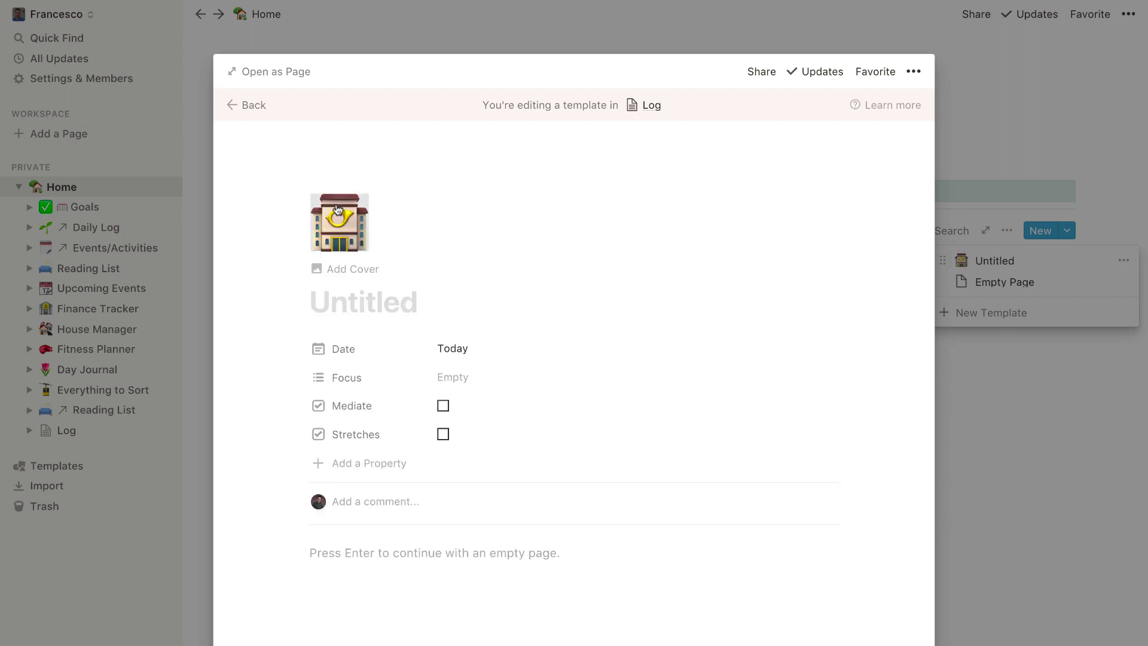
left_click(337, 203)
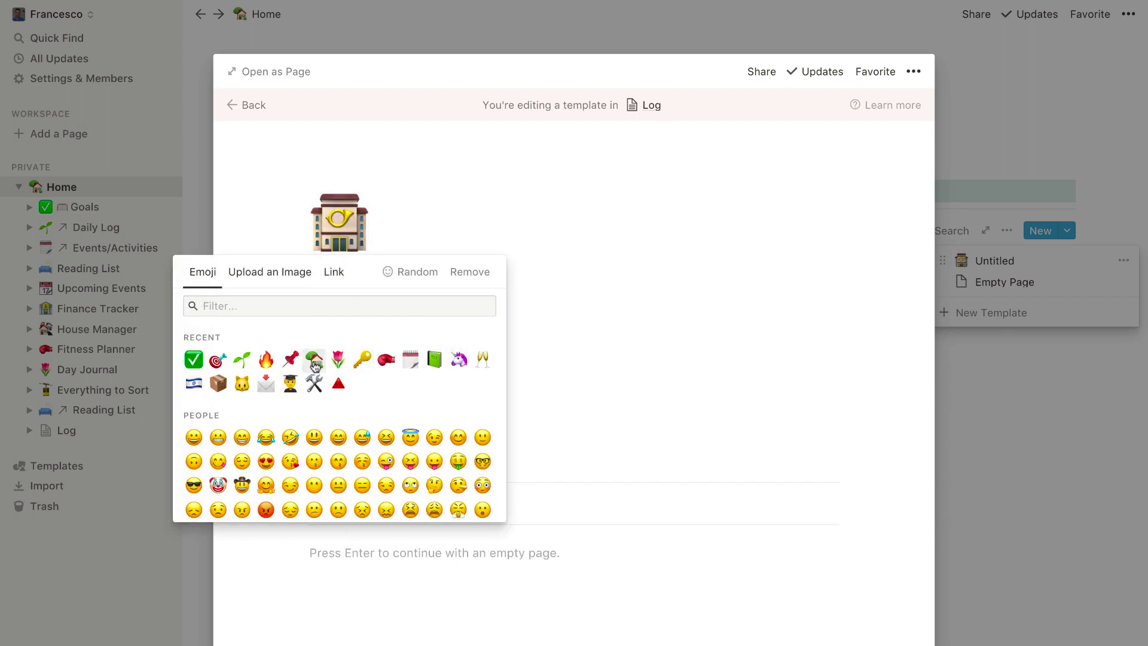
left_click(266, 359)
left_click(387, 309)
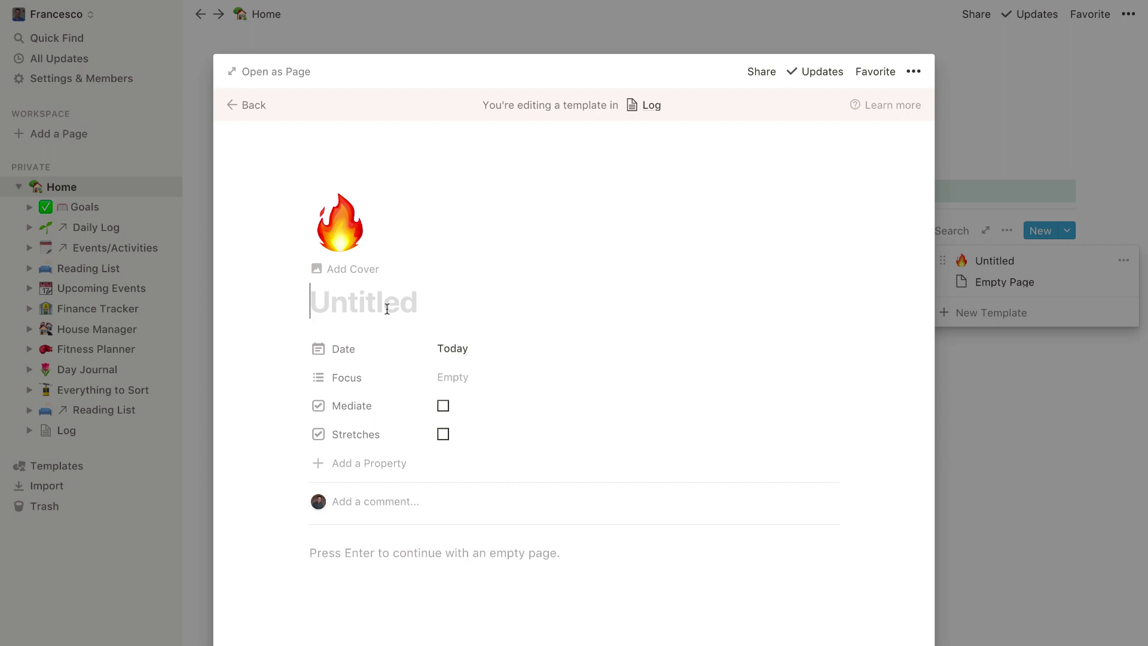
type("New Log")
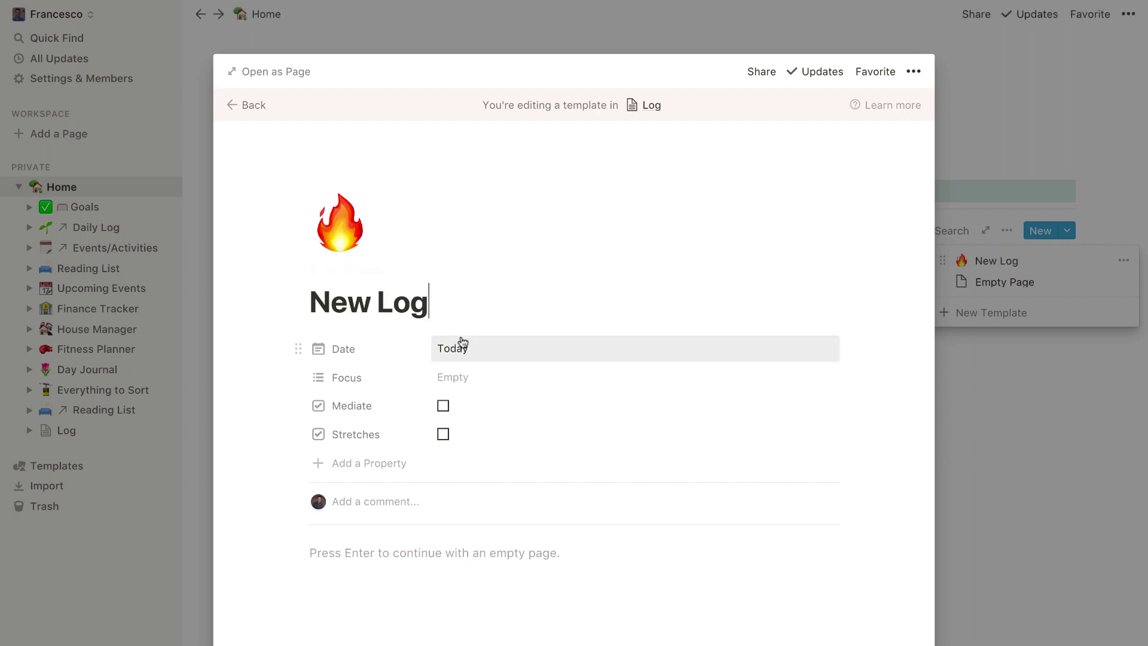
Step: Add and then remove a cover banner, leaving the cursor in the template body
left_click(338, 269)
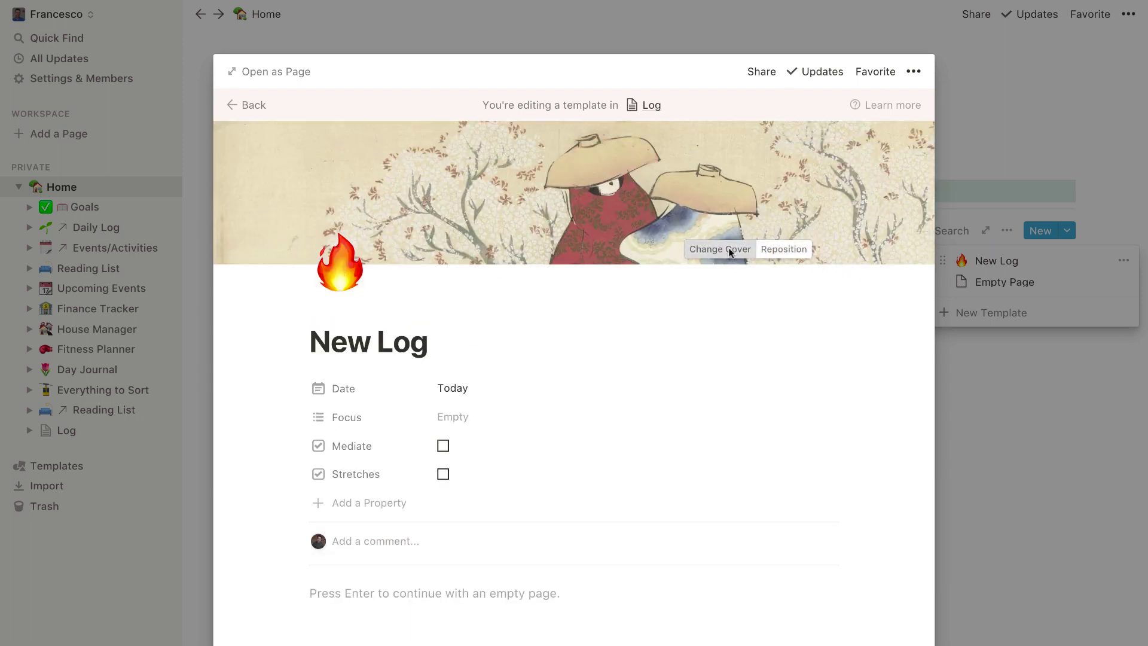
left_click(729, 251)
left_click(884, 277)
scroll(531, 316, "down", 2)
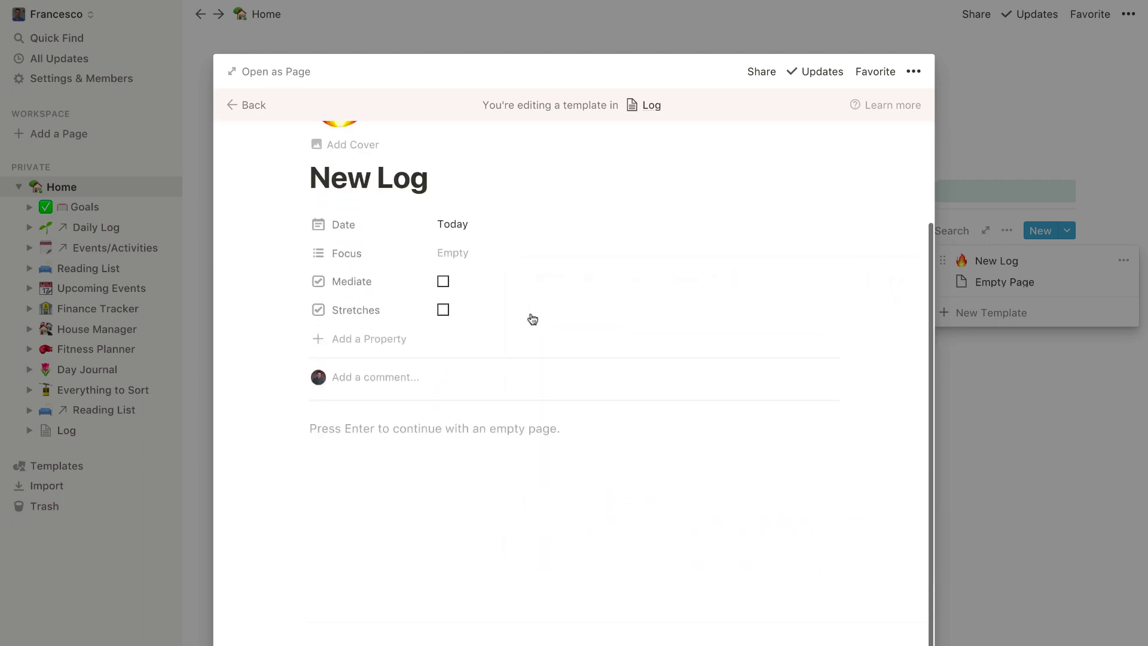
left_click(446, 428)
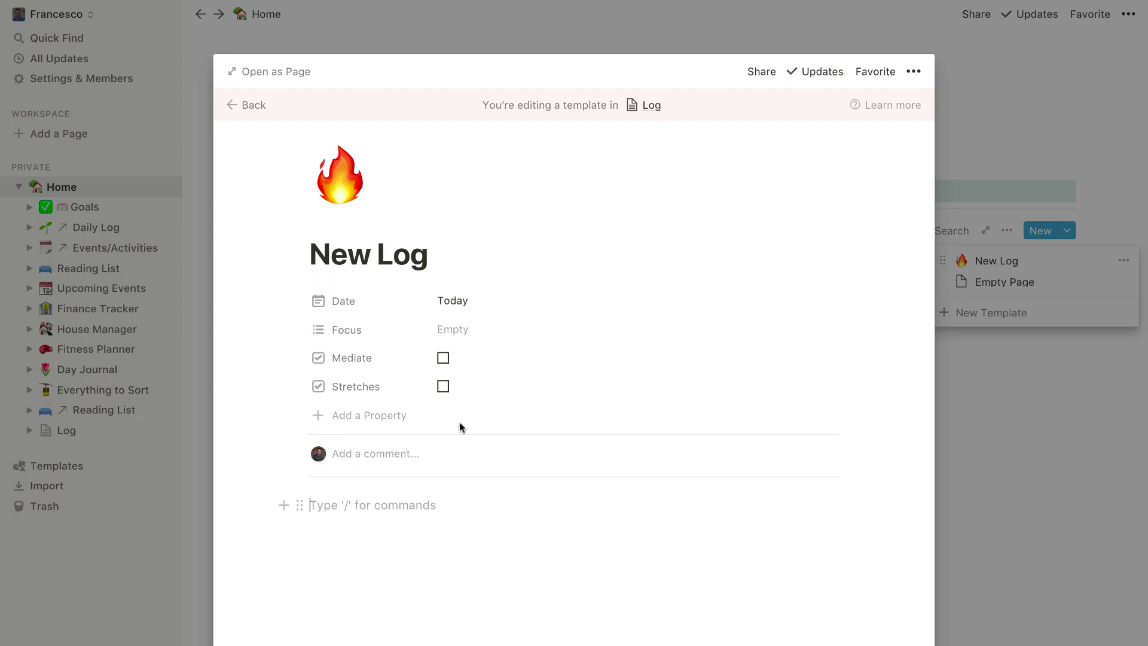
Step: Add a '7AM: Morning' quote block followed by a divider
type("/q")
key("BackSpace")
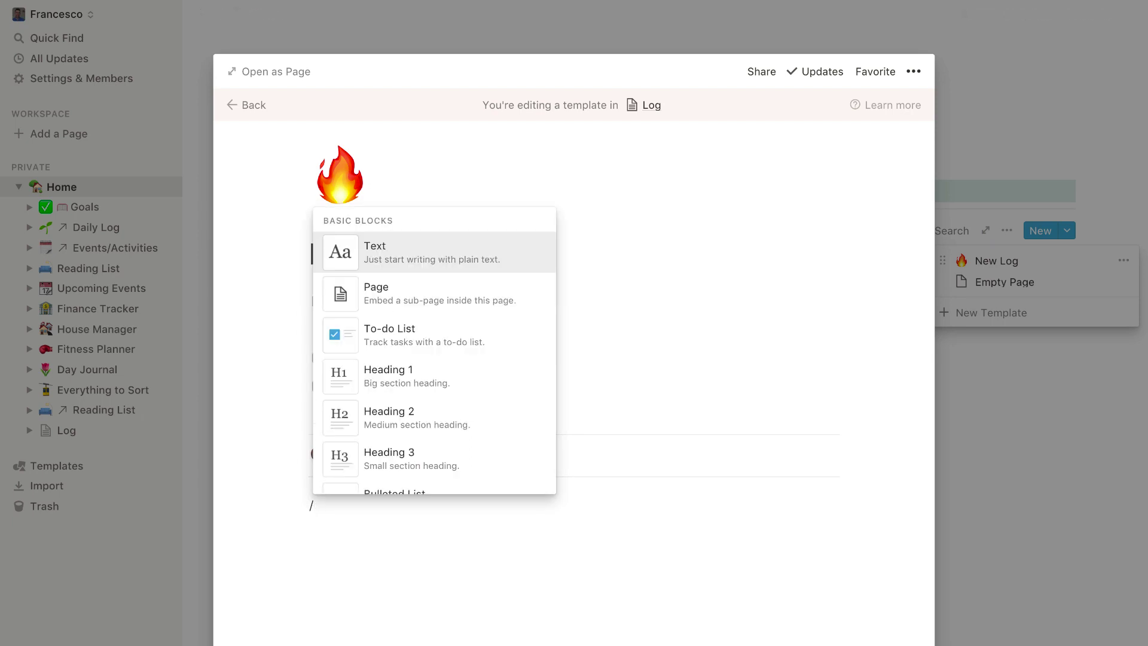
type("qu")
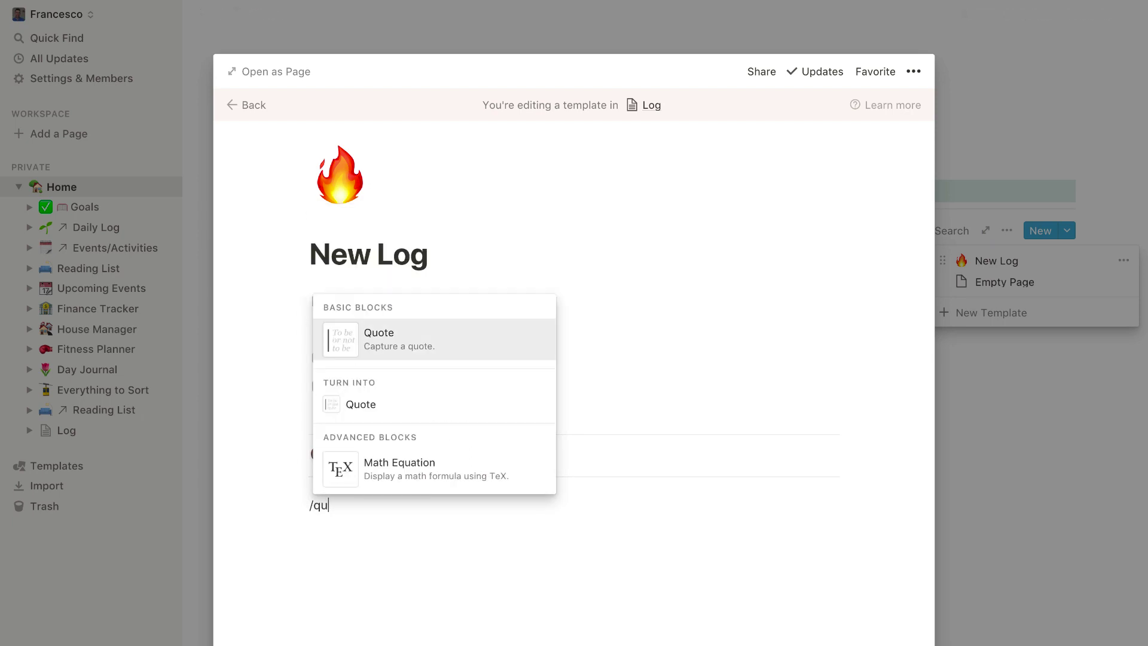
key("Return")
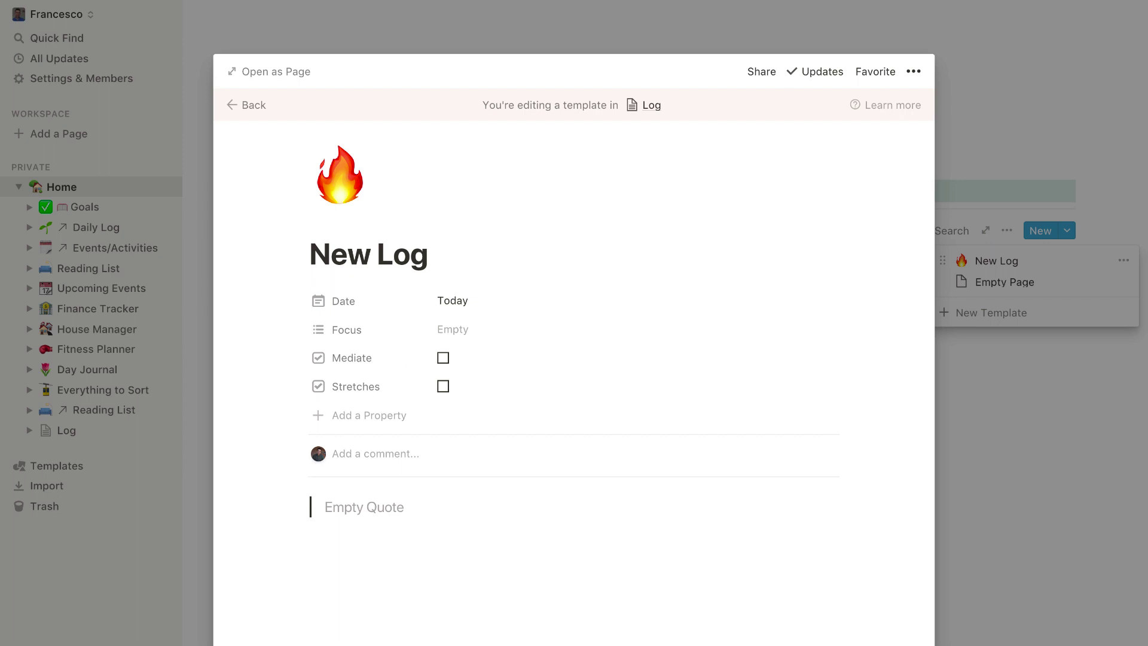
type("7AM: Morning")
key("Return")
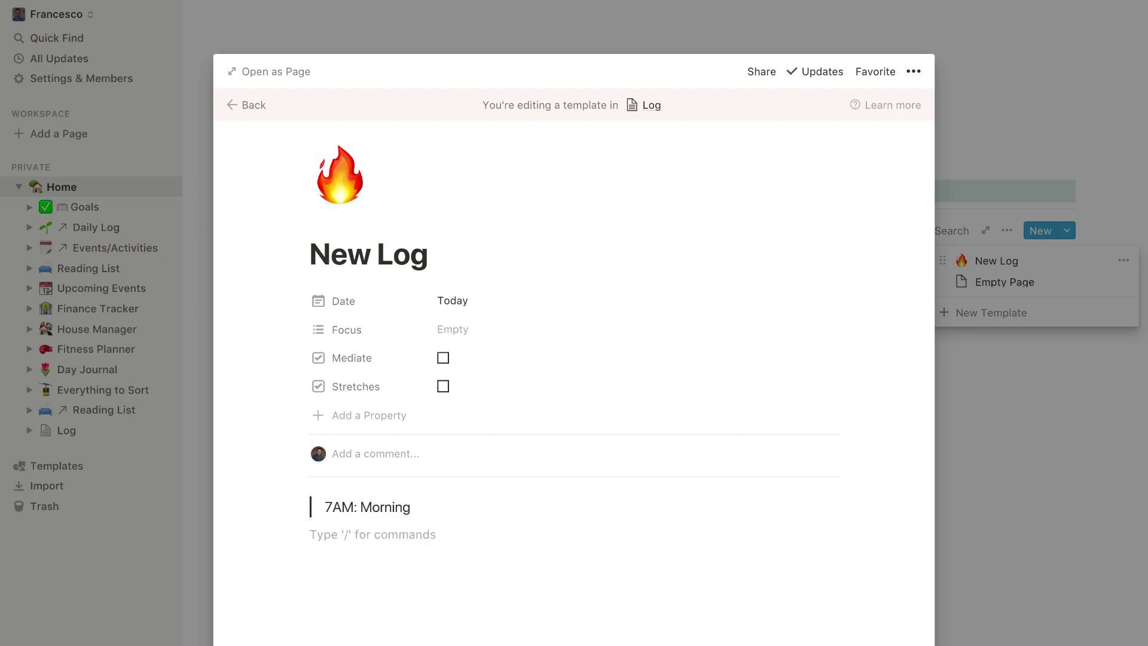
type("/di")
key("Return")
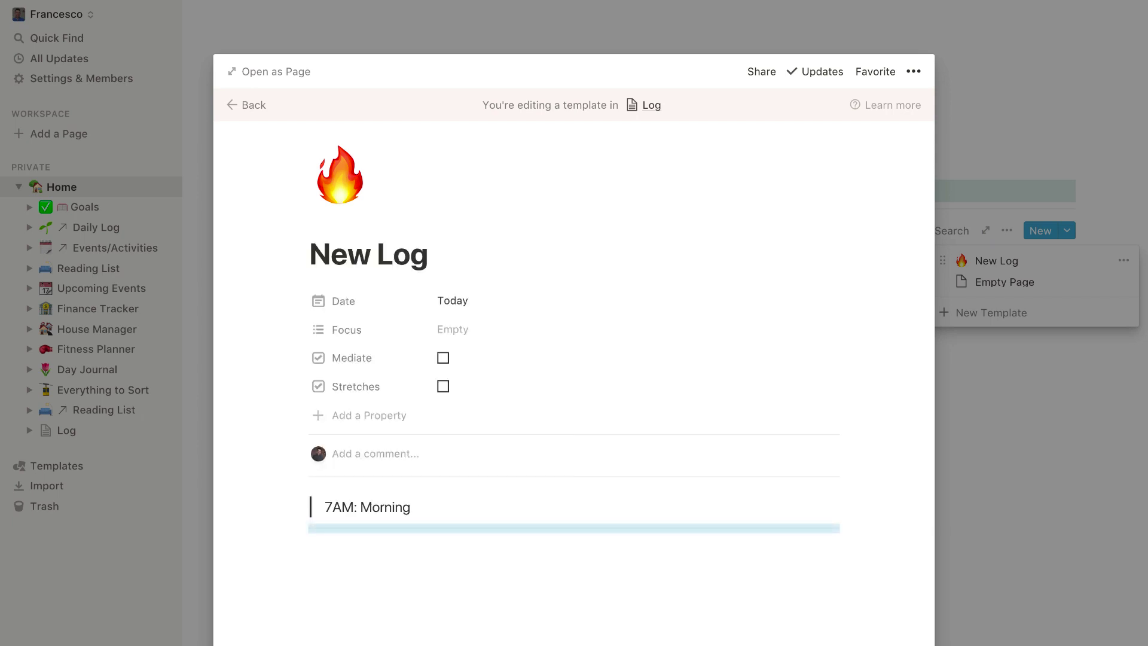
Step: Give the quote a blue background and make '7AM: Morning' bold
left_click(300, 506)
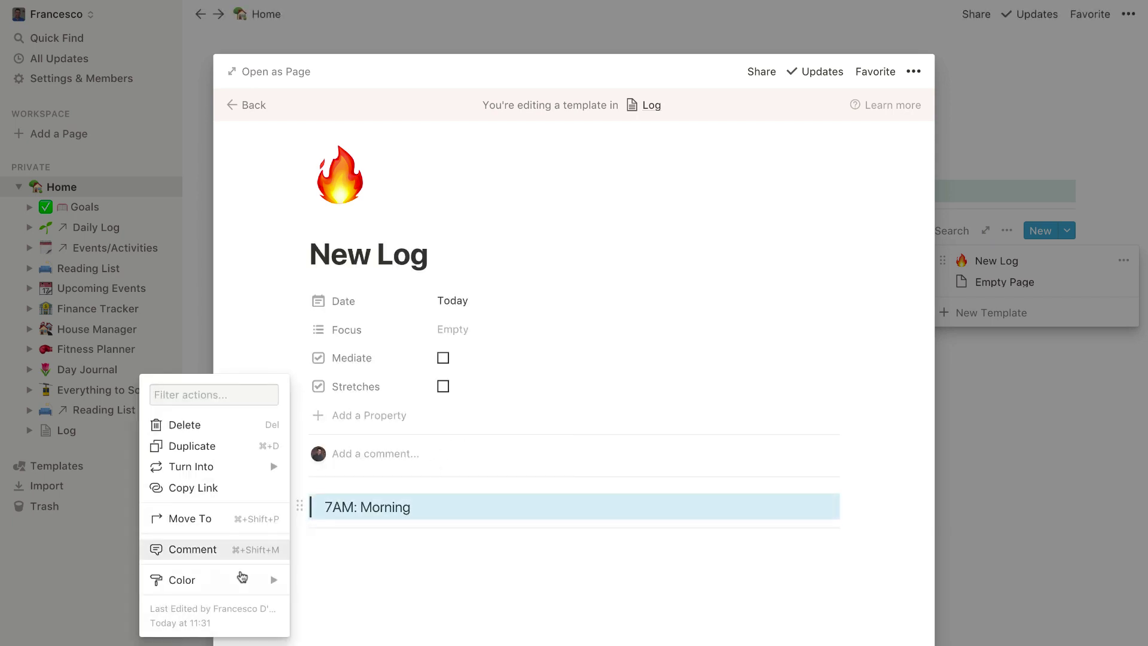
mouse_move(241, 583)
left_click(334, 642)
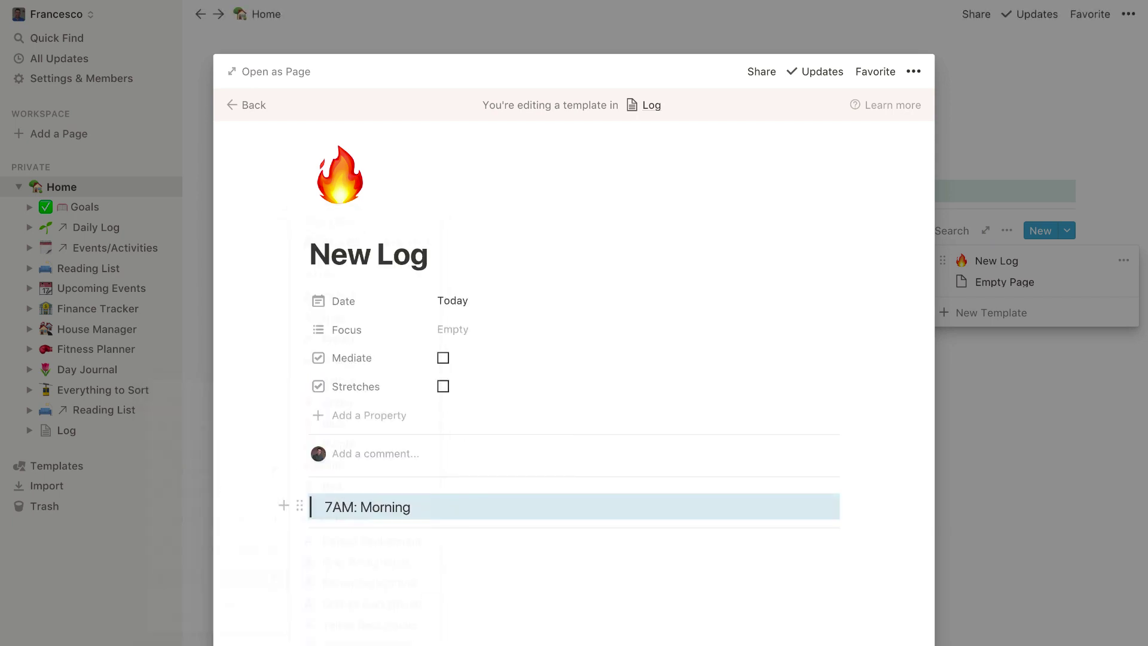
left_click(380, 548)
triple_click(360, 506)
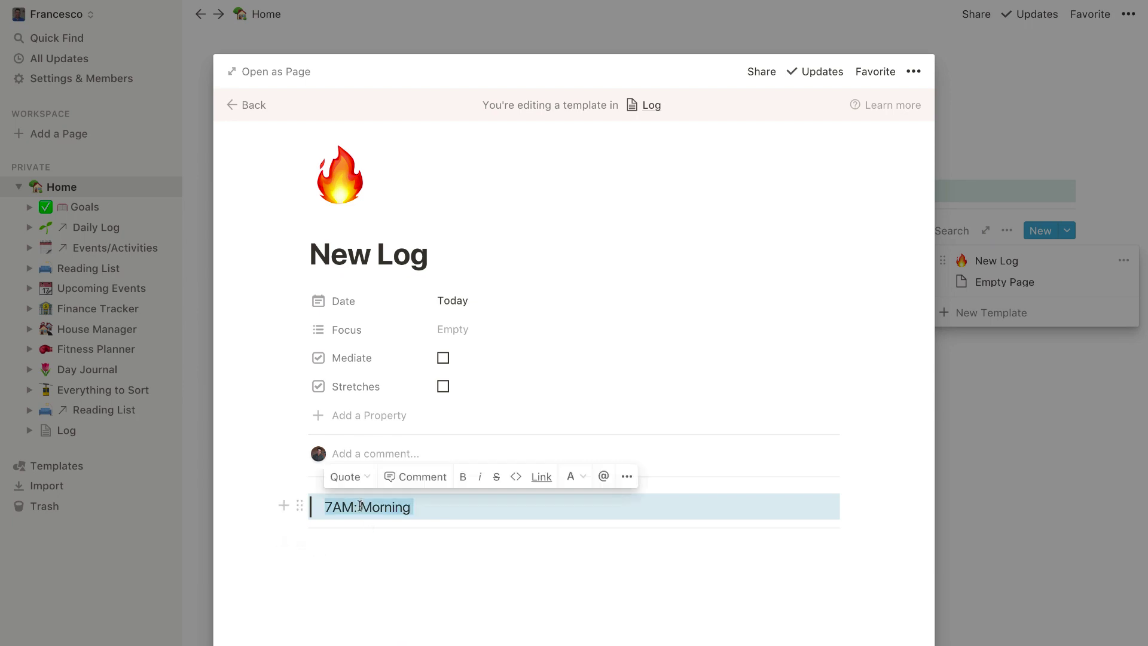
key("ctrl+b")
left_click(367, 533)
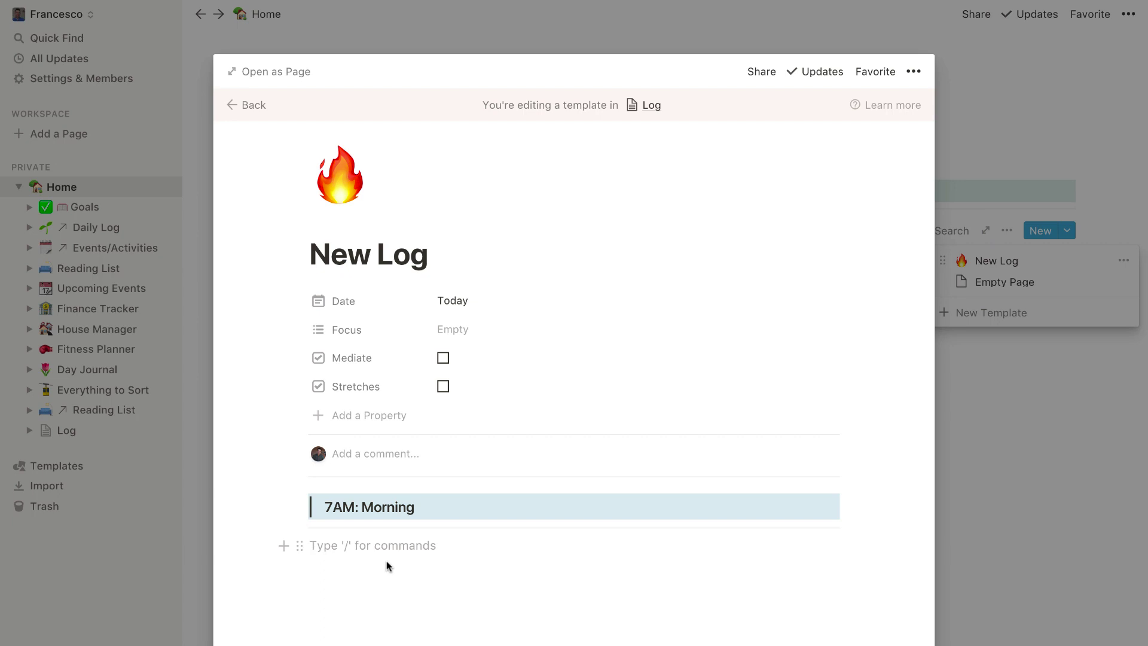
Step: Add 'Journal Entry' and 'Checklist' Heading 2 blocks below the divider
key("Return")
key("Return")
key("Return")
key("Return")
key("Return")
key("Return")
key("Return")
key("Return")
key("Return")
key("Return")
key("Return")
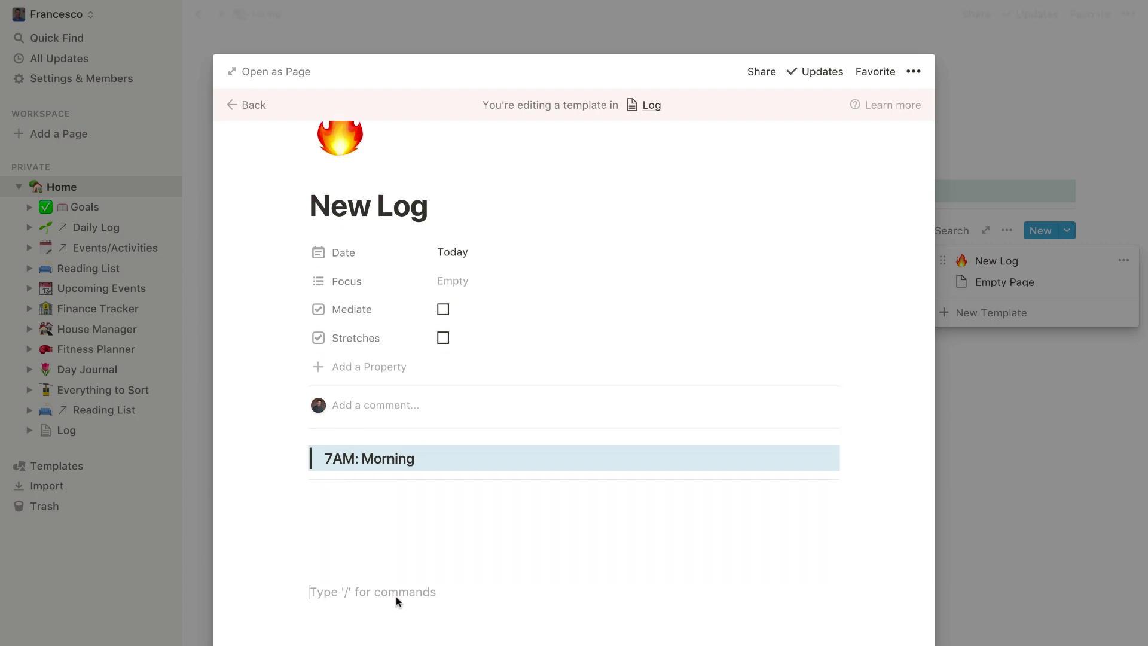
key("BackSpace")
key("BackSpace")
key("BackSpace")
key("BackSpace")
key("BackSpace")
key("BackSpace")
key("BackSpace")
key("BackSpace")
key("BackSpace")
key("BackSpace")
key("BackSpace")
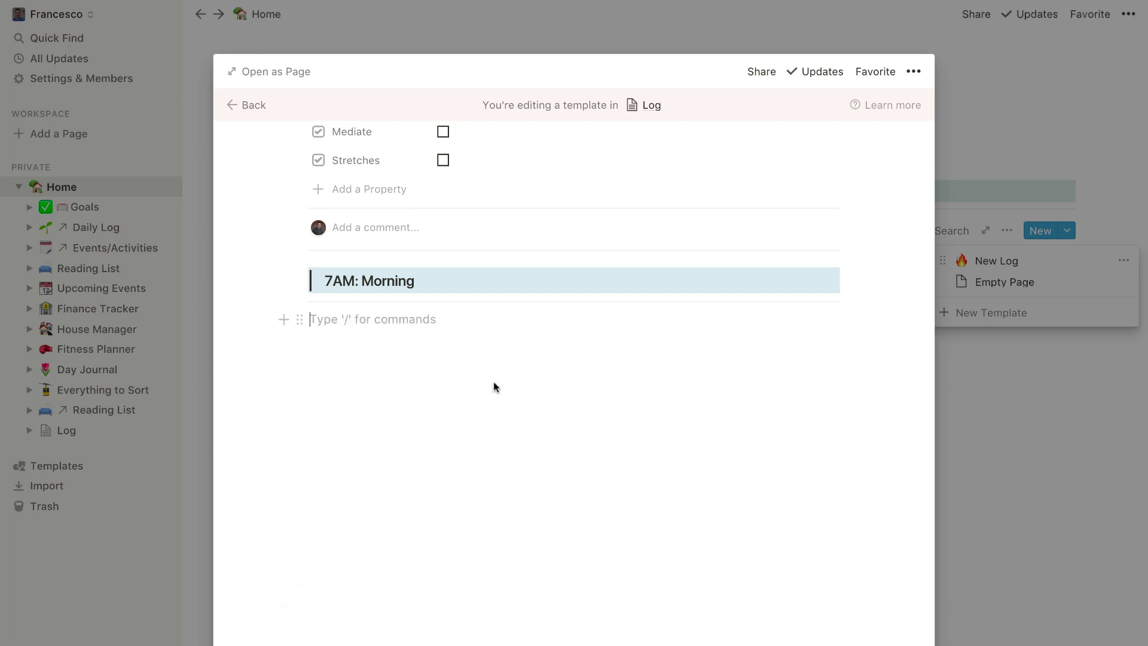
type("/su")
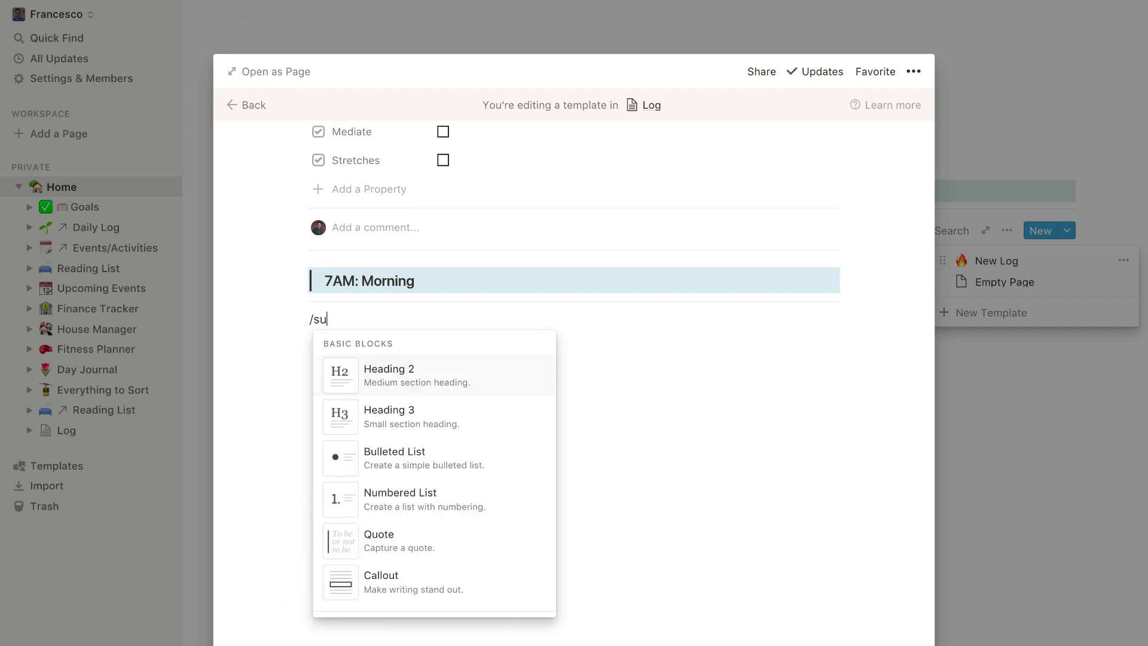
key("Return")
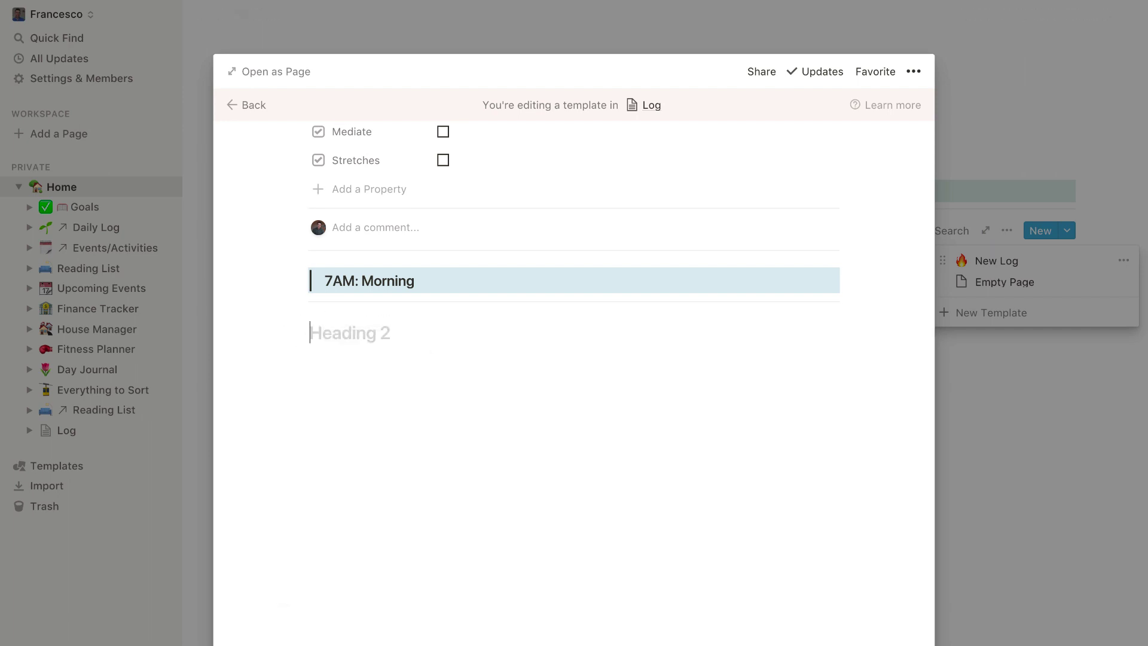
type("Journal Entry")
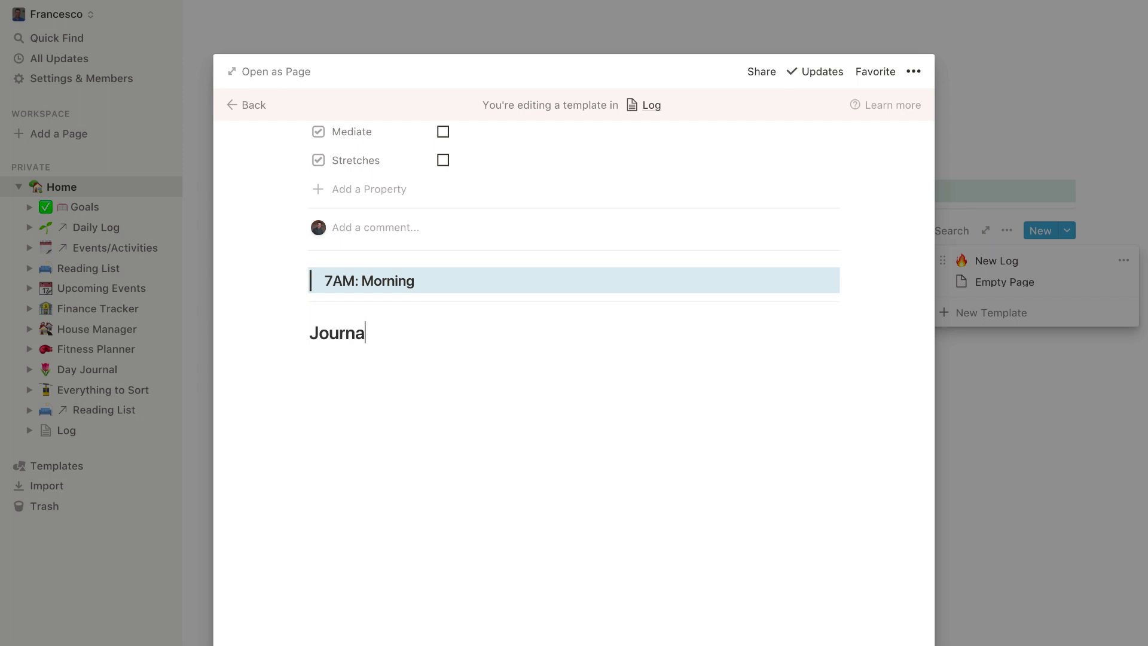
key("Return")
type("/sub")
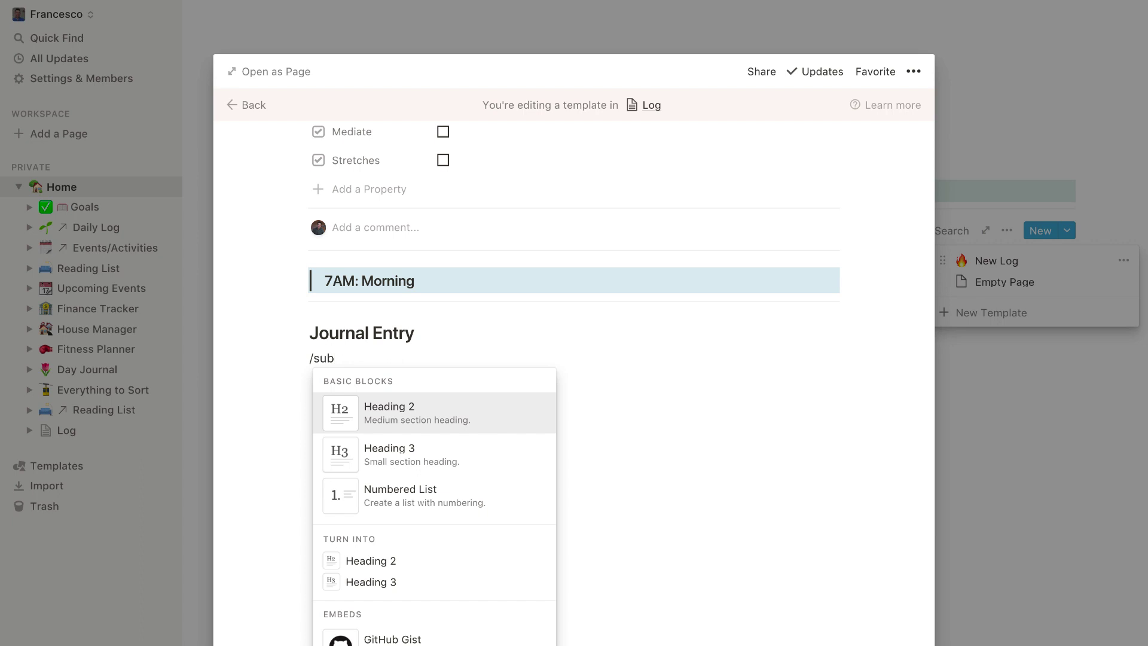
key("Return")
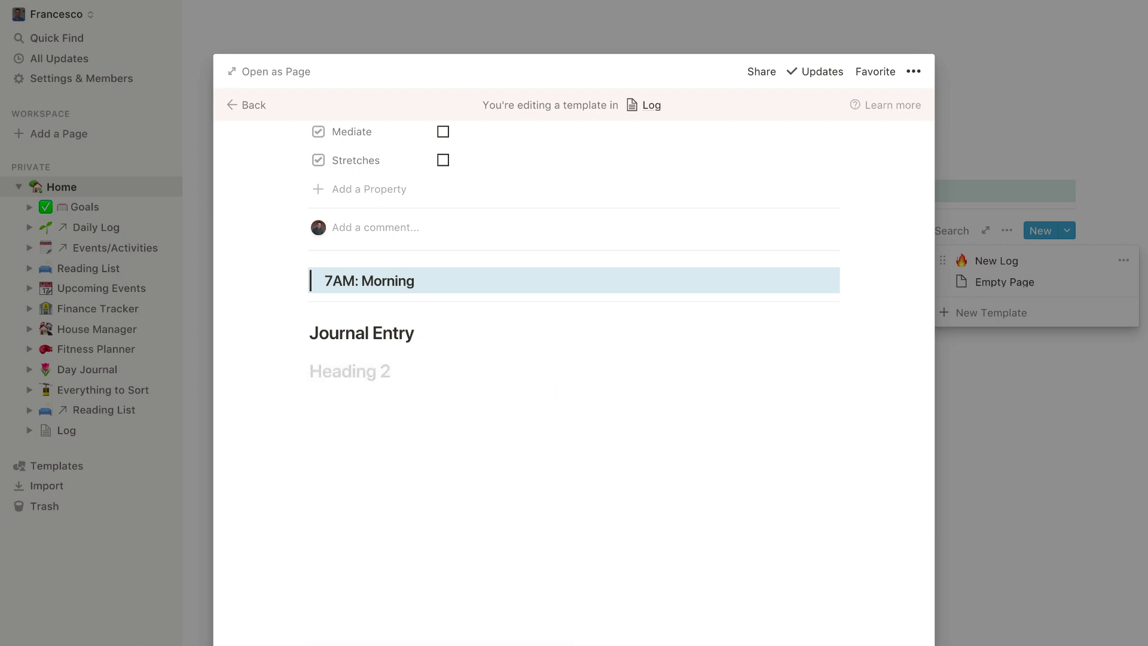
type("Checklist")
Step: Add 'Events on Today' and 'Priorities' Heading 2 blocks beneath them
key("Return")
type("/sub")
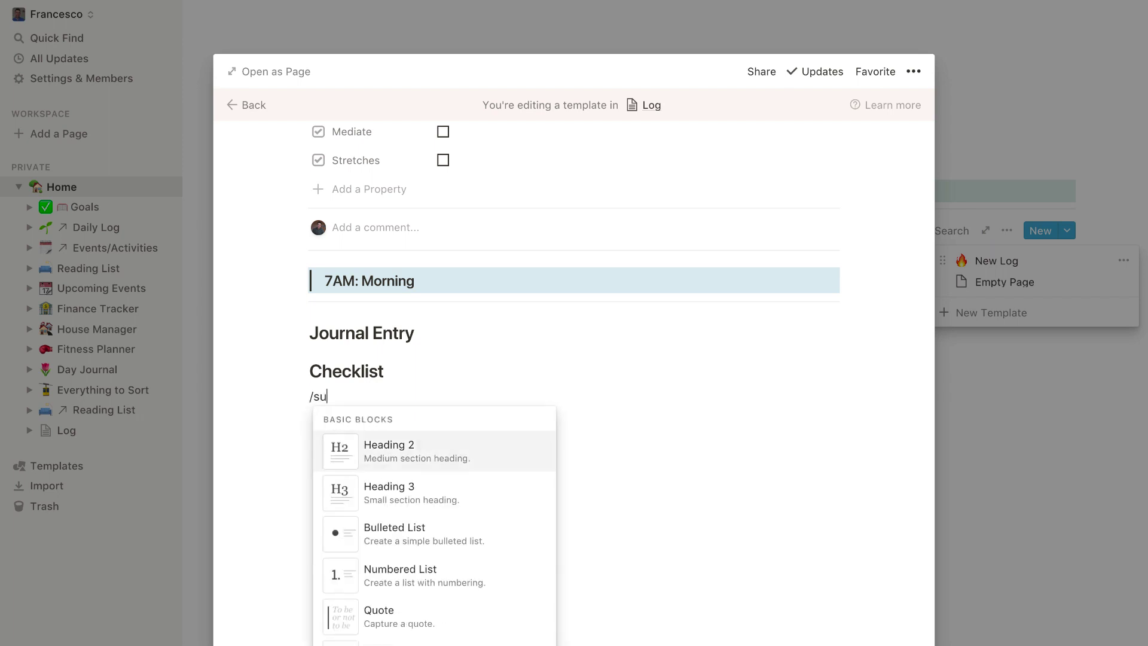
key("Return")
type("Event")
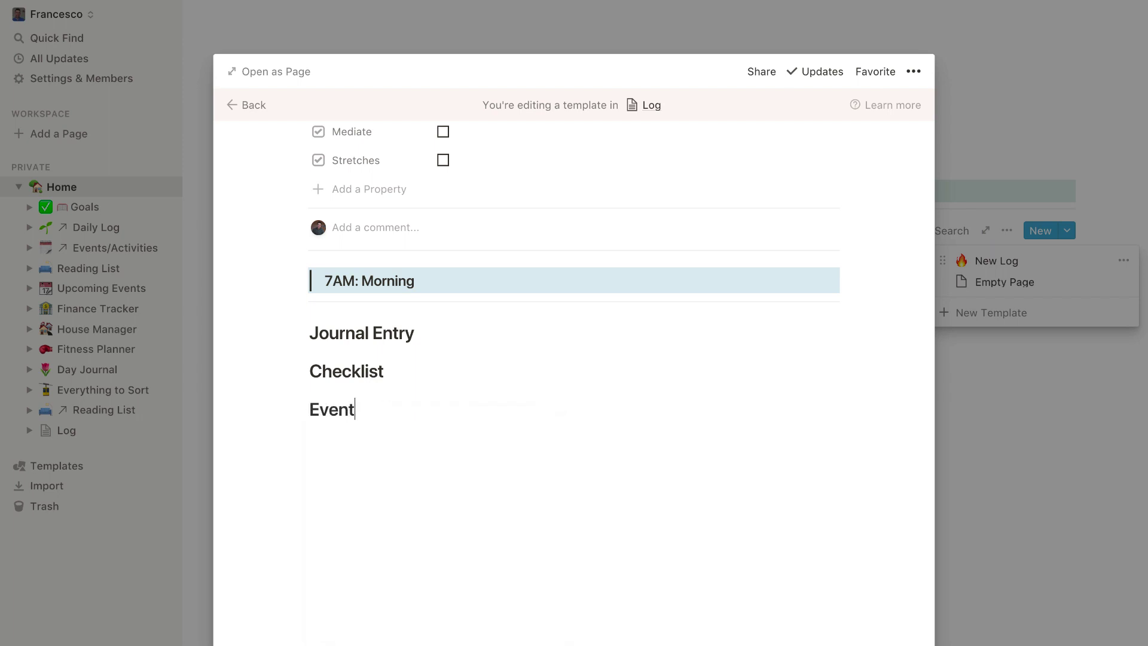
type("s on Today")
key("Return")
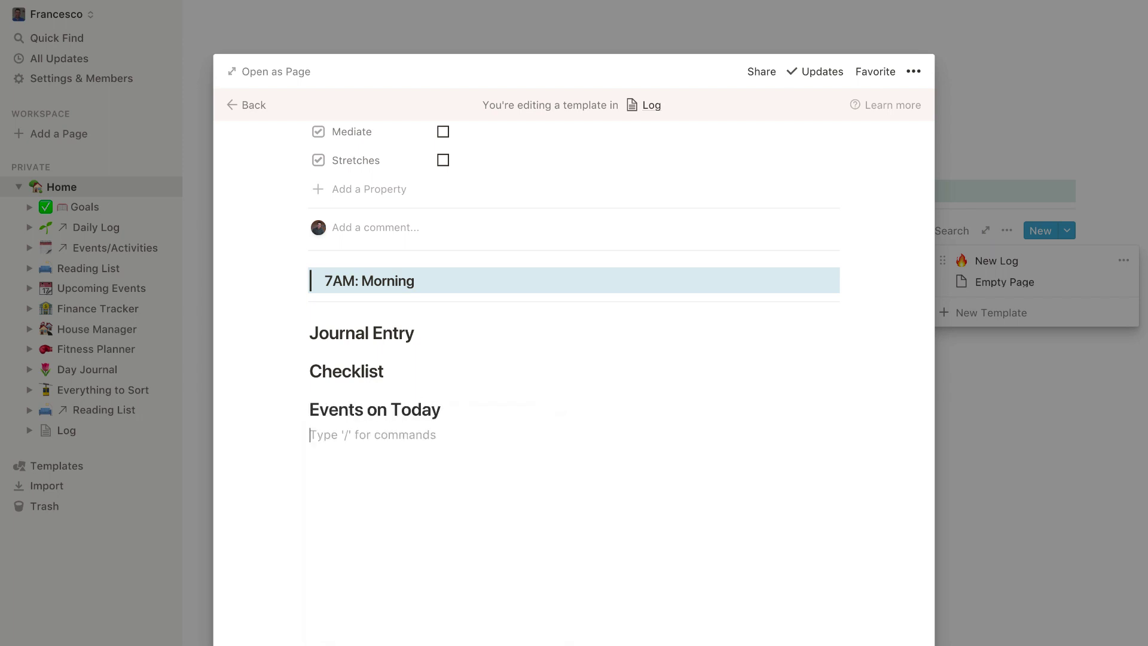
type("/su")
key("Return")
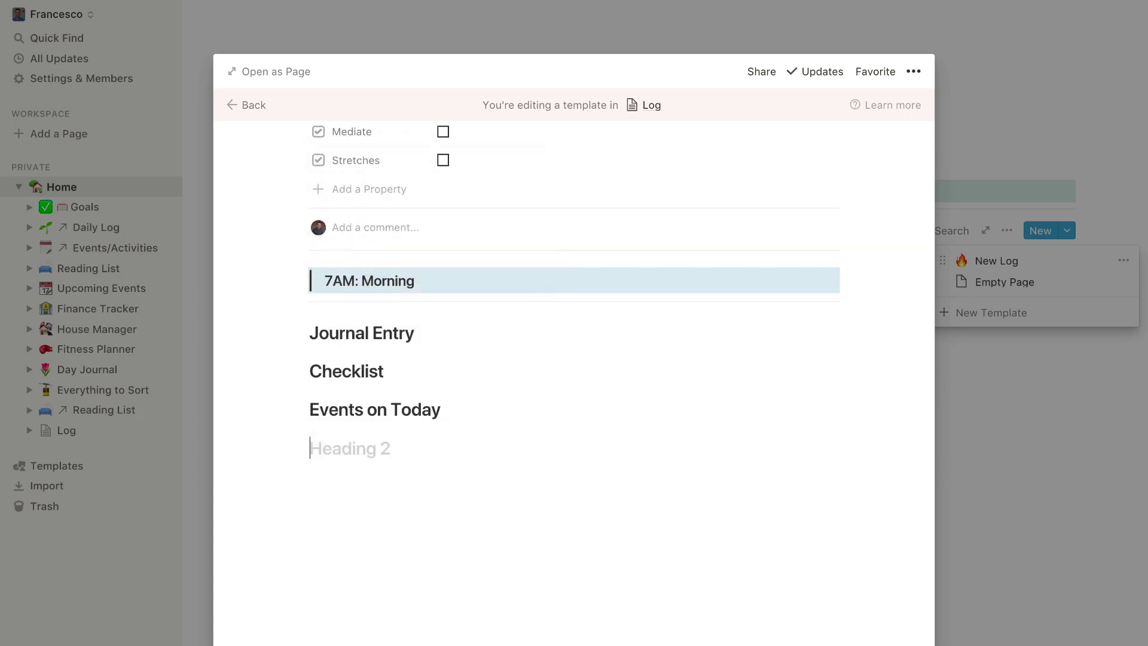
type("Pr")
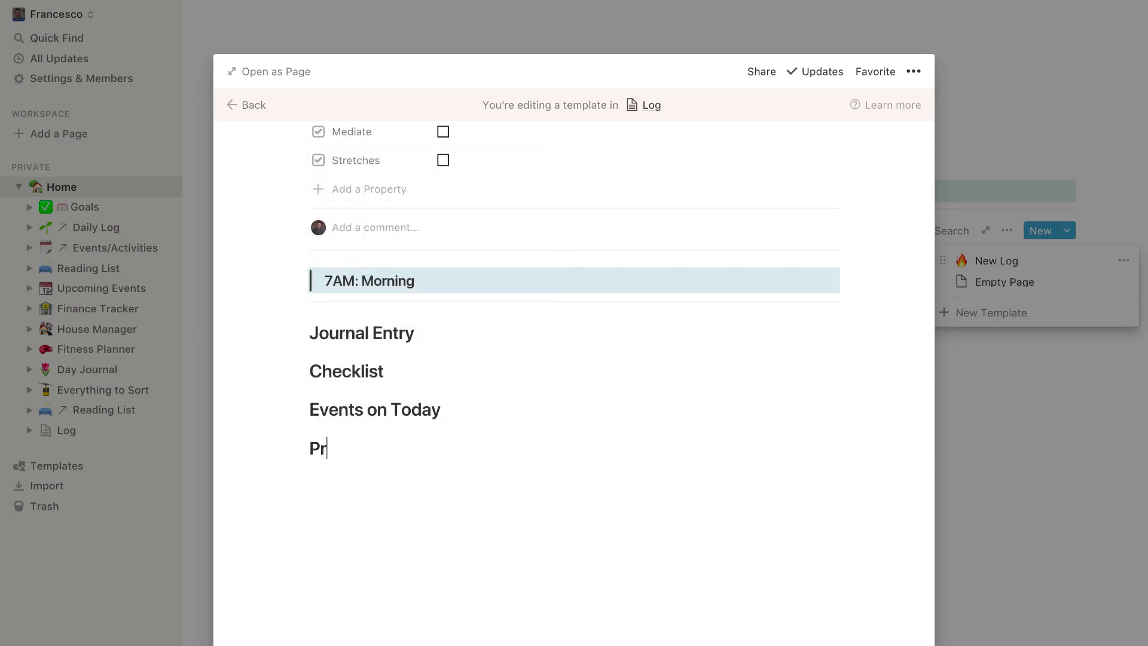
type("iorities")
key("Return")
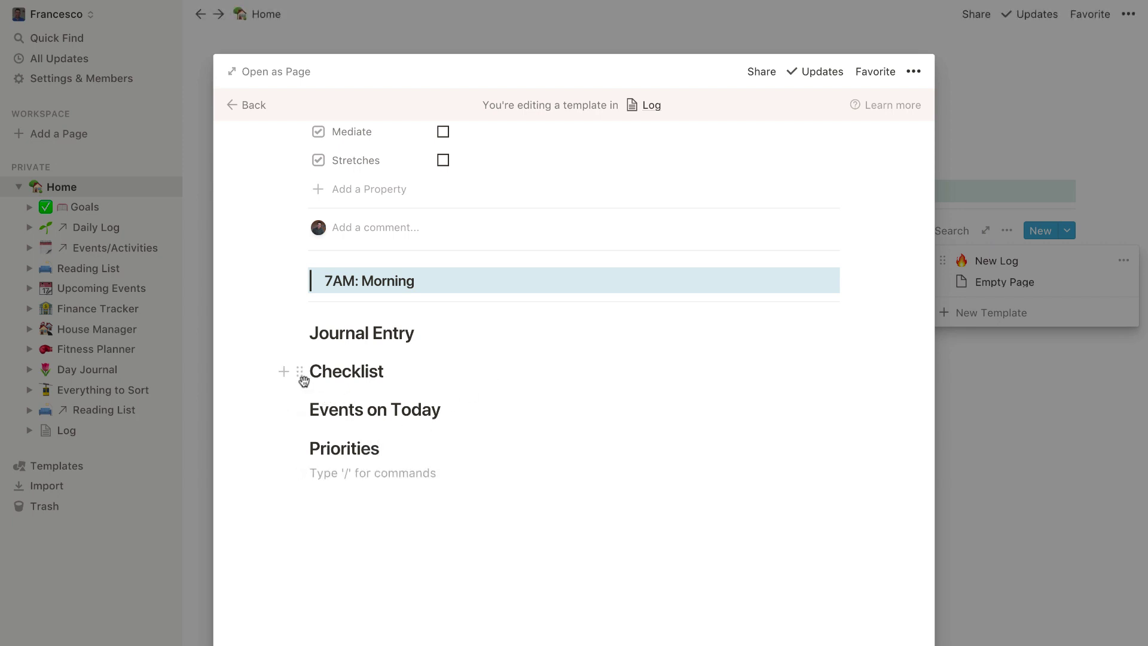
Step: Drag Checklist beside Journal Entry and Priorities into the left column, with an empty line below
left_click_drag(299, 371, 843, 331)
left_click_drag(298, 417, 297, 379)
left_click(511, 418)
left_click_drag(511, 419, 632, 353)
left_click_drag(583, 404, 589, 532)
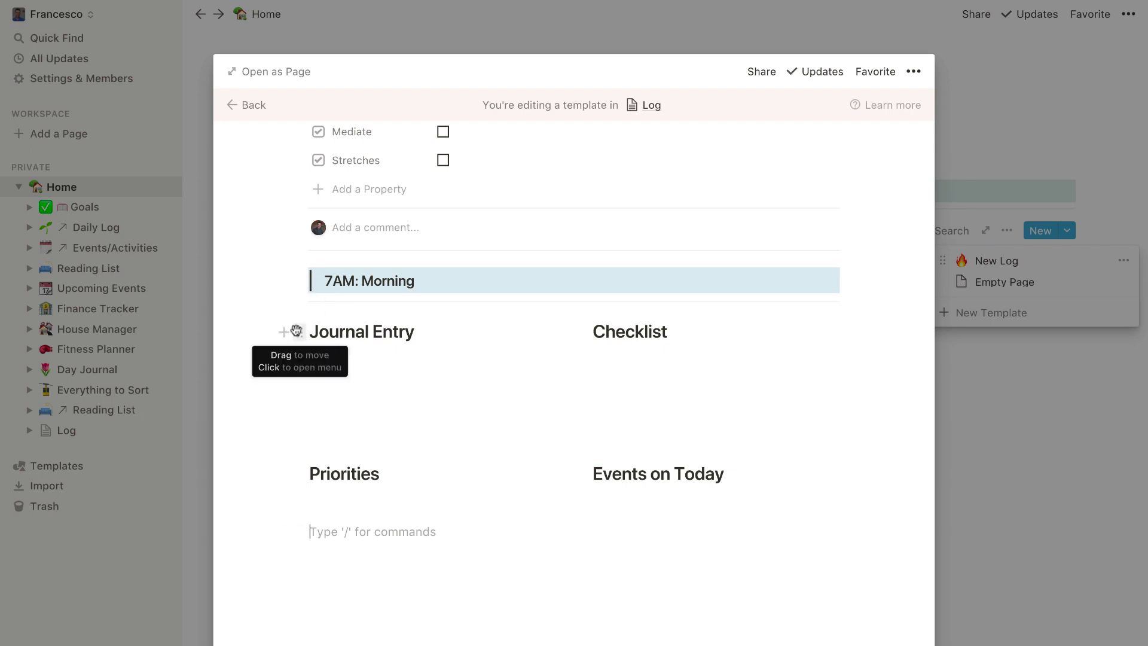
Step: Give Journal Entry orange, Checklist yellow, Priorities green and Events on Today purple backgrounds
left_click(296, 331)
mouse_move(235, 407)
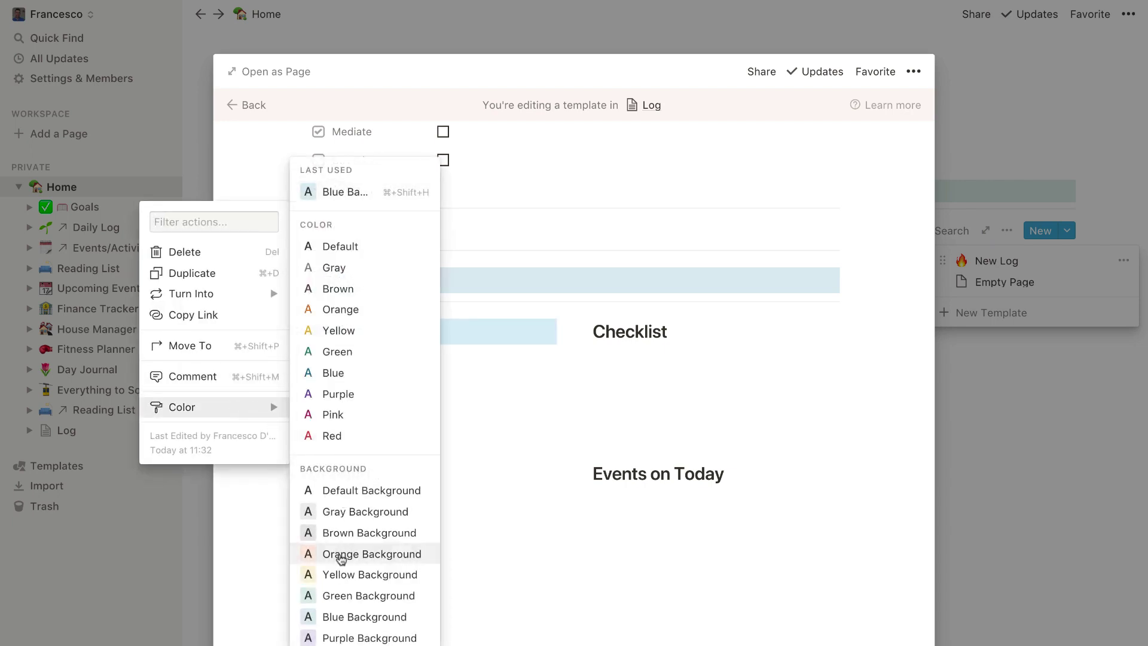
left_click(340, 555)
left_click(583, 332)
mouse_move(496, 413)
left_click(591, 575)
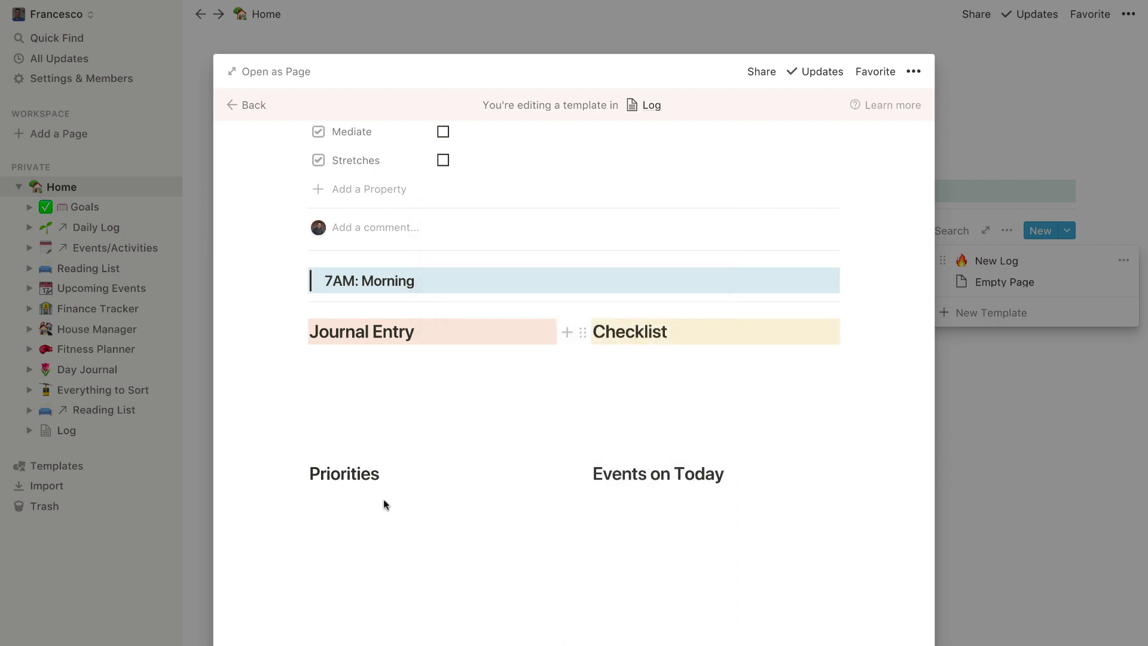
left_click(298, 473)
mouse_move(251, 547)
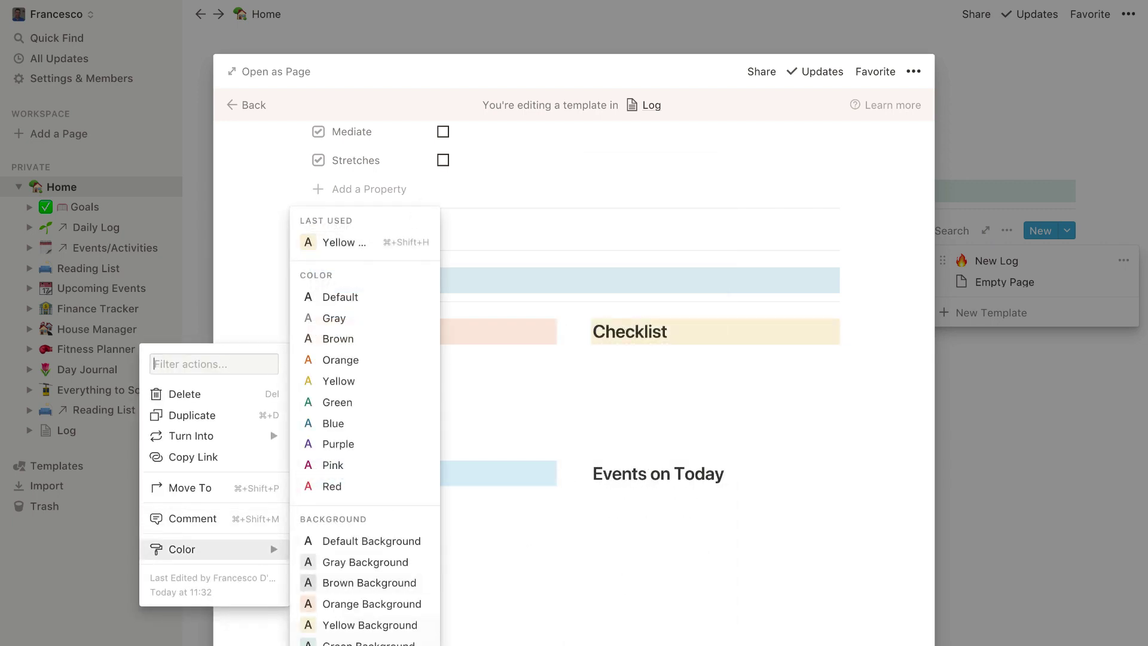
left_click(358, 642)
left_click(581, 473)
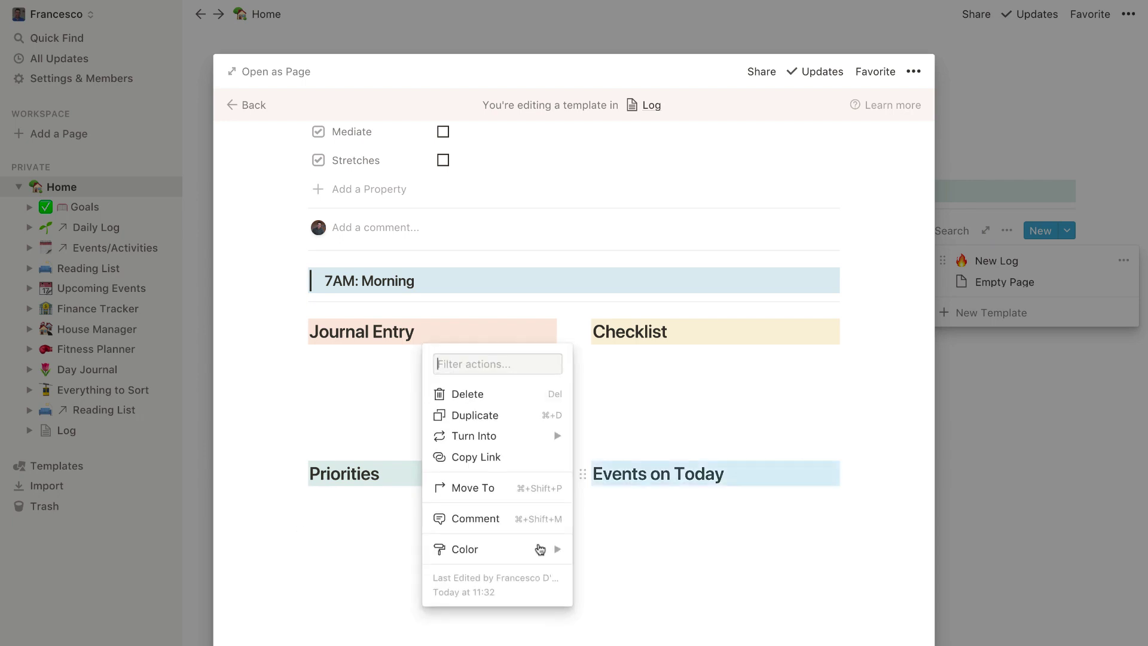
mouse_move(526, 548)
key("Escape")
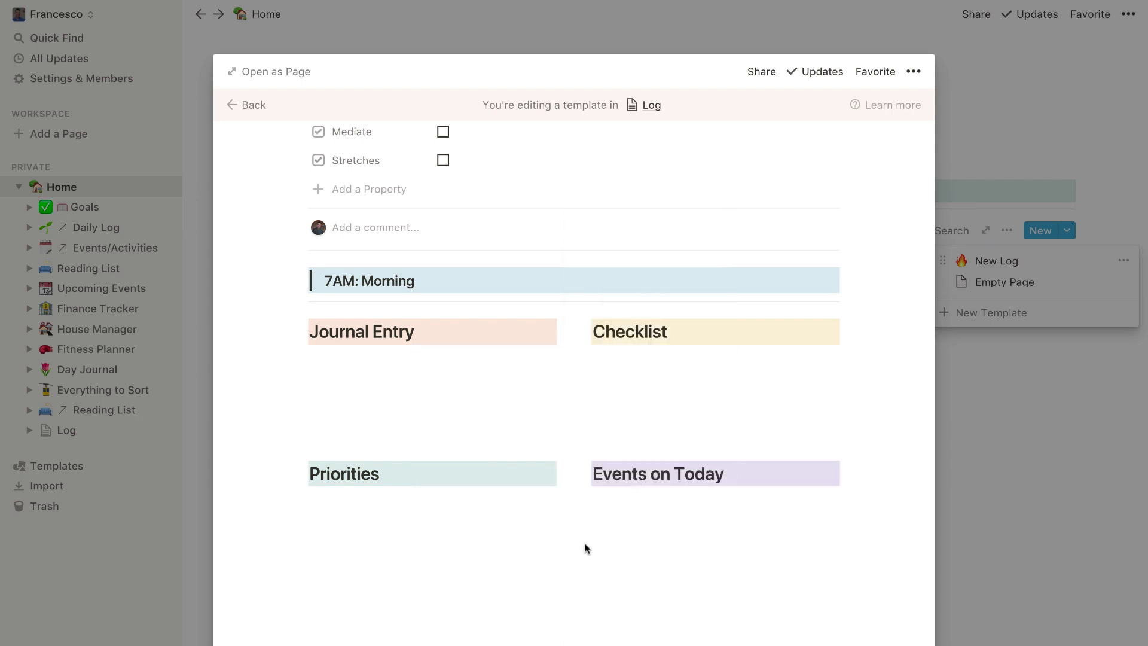
Step: Add a divider line under each of the four headings
left_click(385, 362)
type("/di")
key("Return")
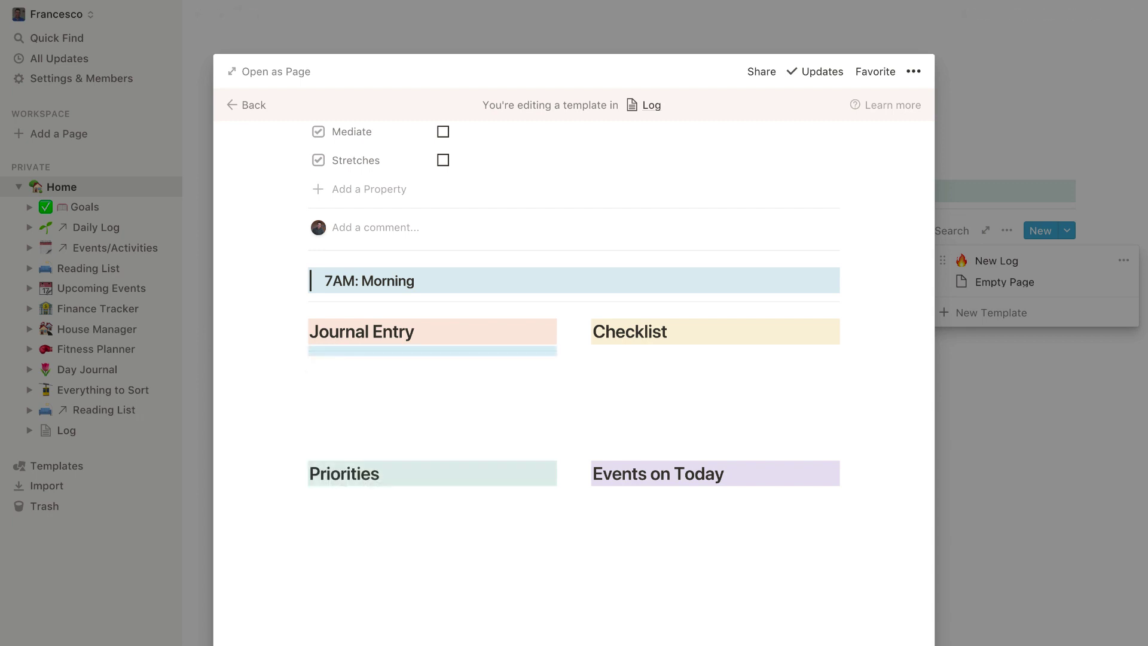
left_click_drag(356, 369, 661, 348)
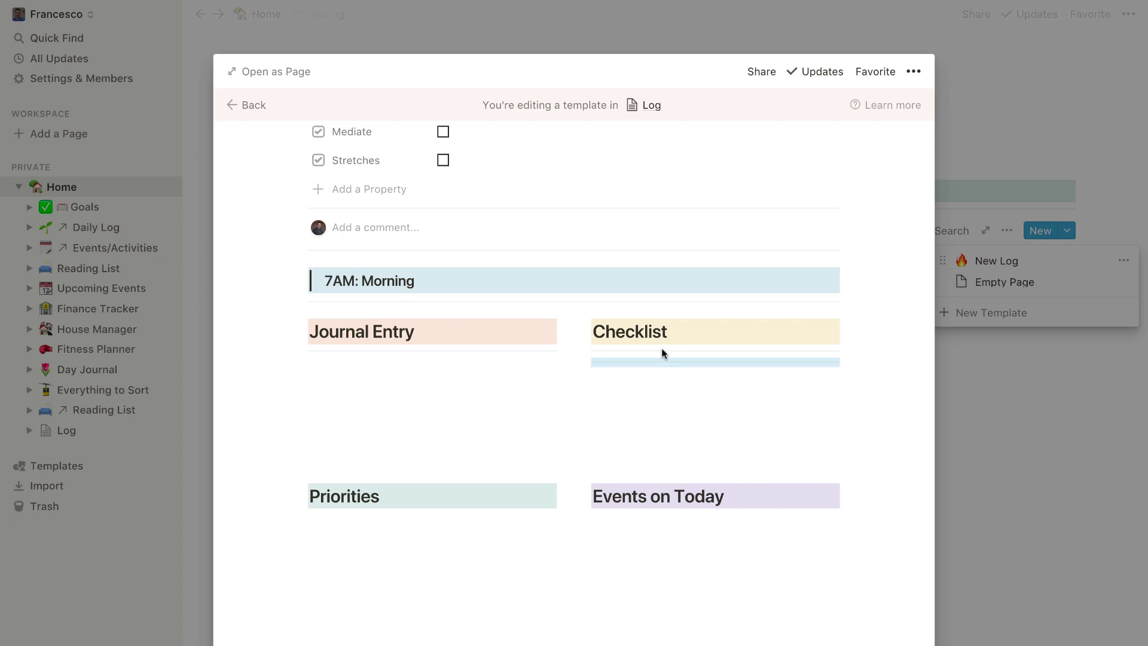
left_click_drag(385, 524, 379, 507)
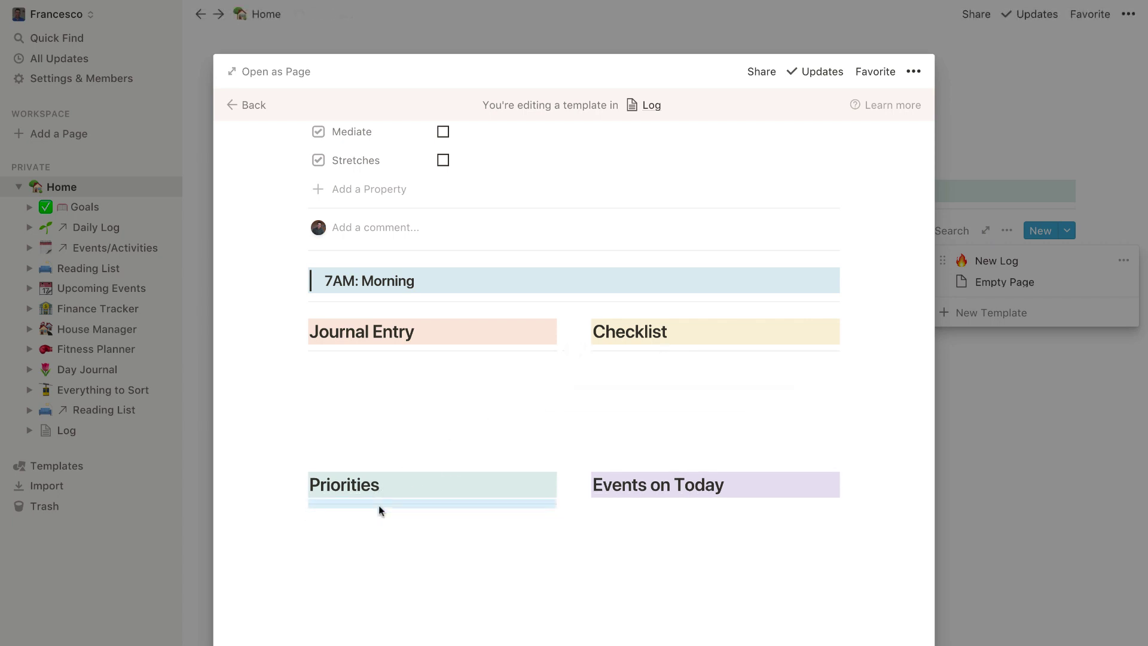
left_click_drag(486, 522, 679, 507)
Step: Add a green-book callout 'Add 5 lines of how I'm feeling!' under Journal Entry
left_click(508, 532)
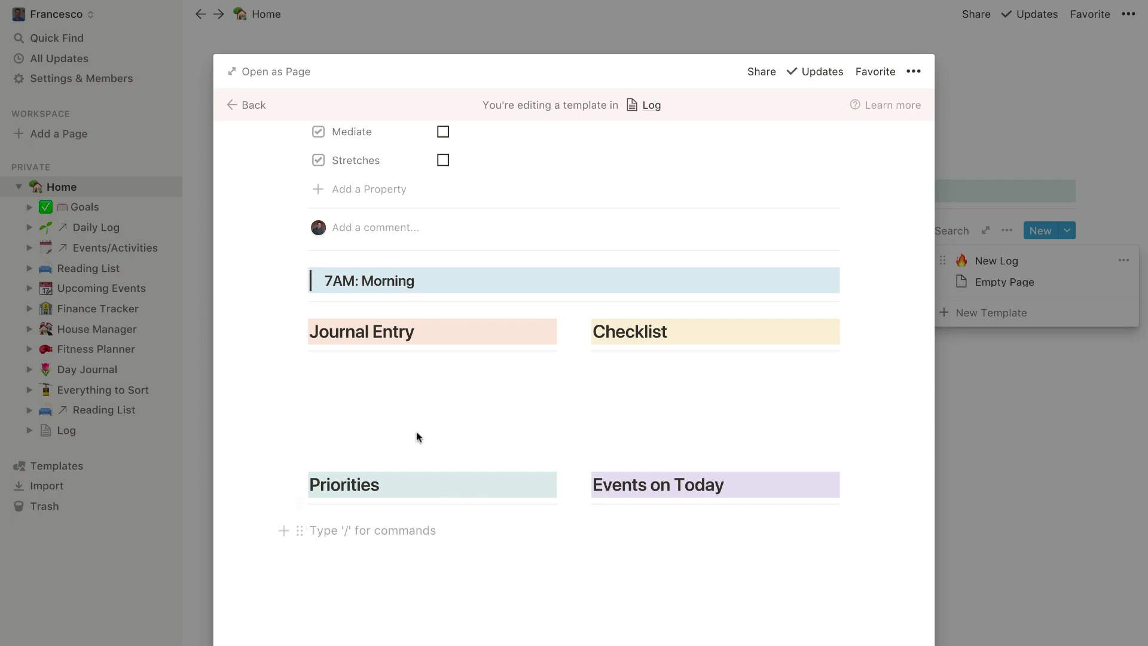
left_click(430, 361)
type("/")
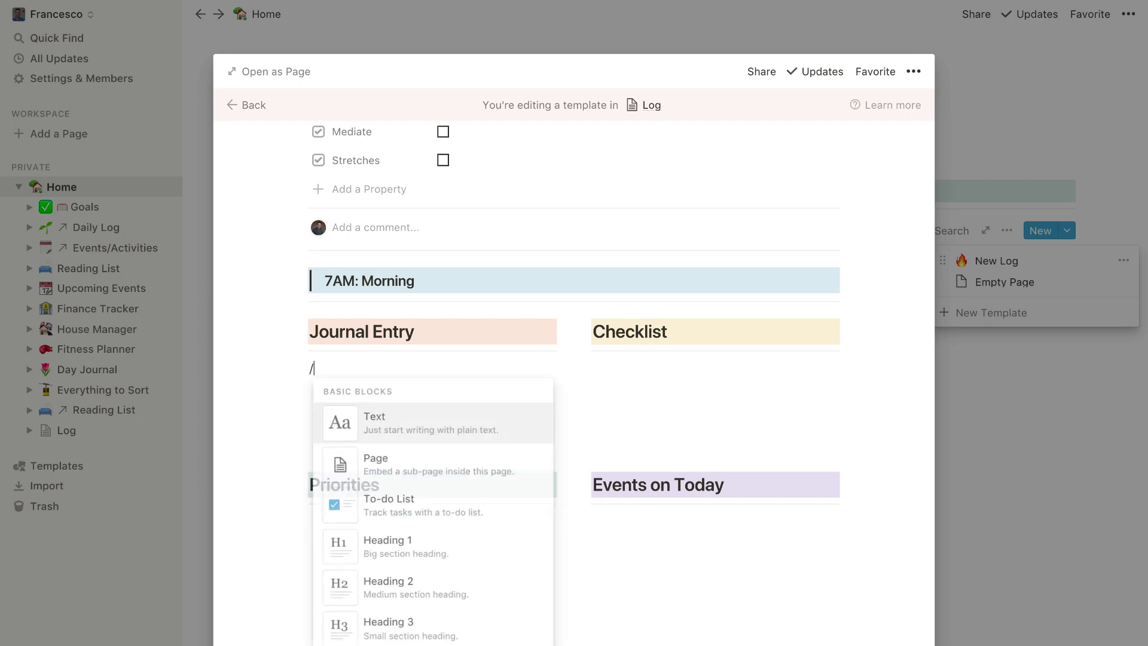
type("call")
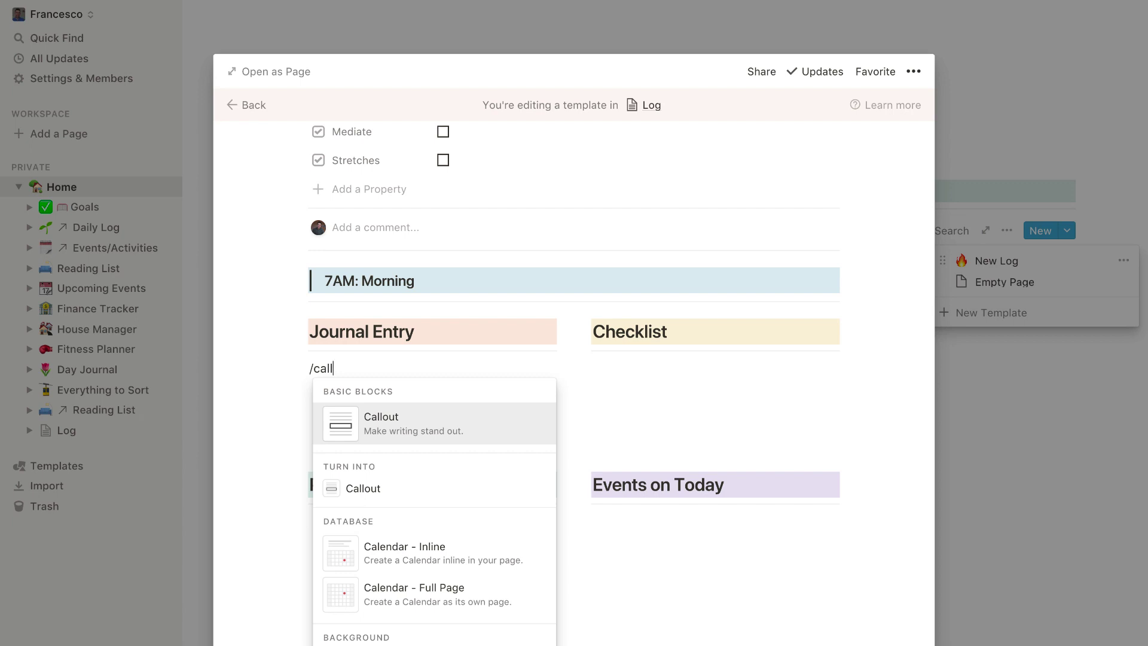
key("Return")
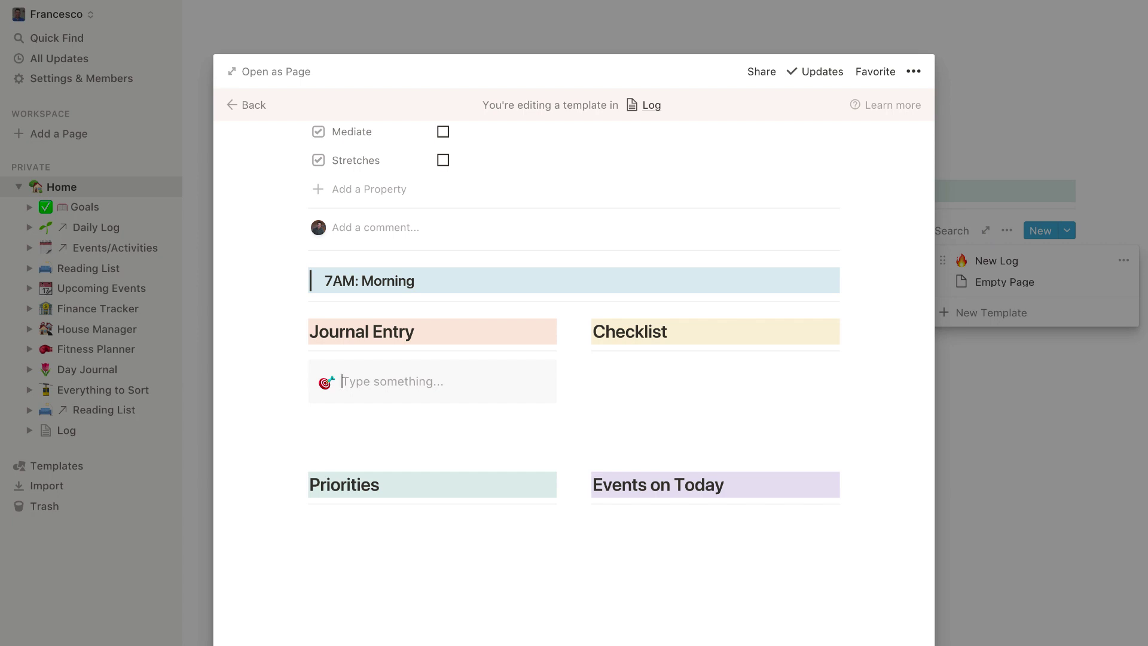
type("A")
type("dd 5 lines of things")
key("BackSpace")
key("BackSpace")
key("BackSpace")
key("BackSpace")
key("BackSpace")
key("BackSpace")
type("how I'm feeling!")
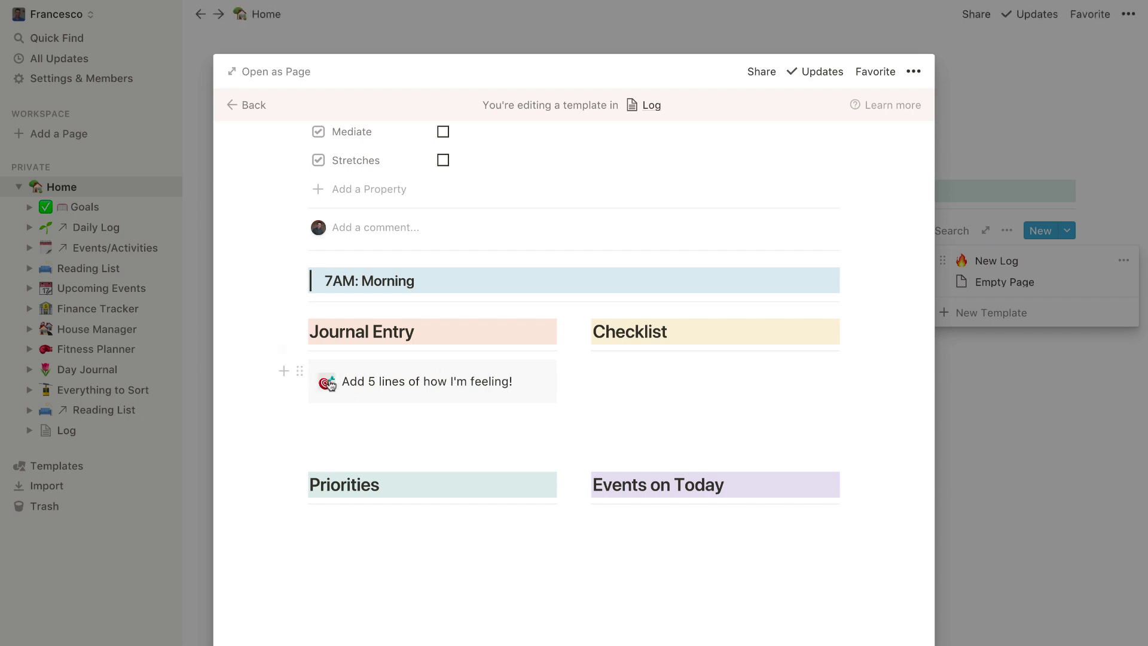
left_click(328, 382)
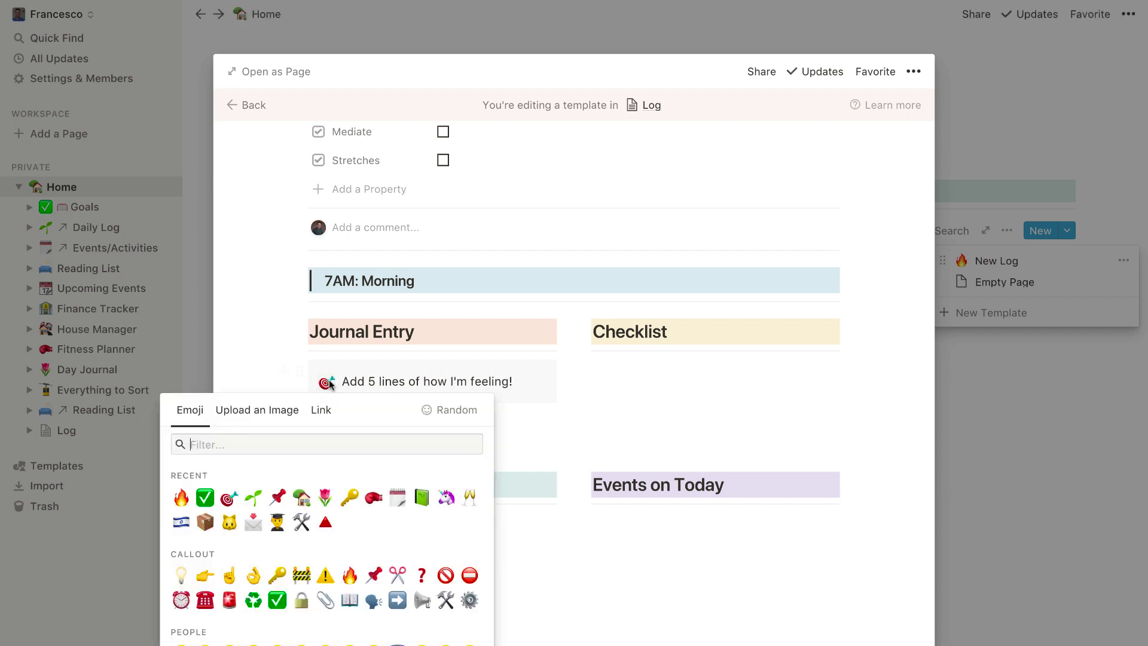
left_click(423, 496)
Step: Add a green-check callout 'Things to do in the morning' under Checklist
left_click(631, 363)
type("/call")
key("Return")
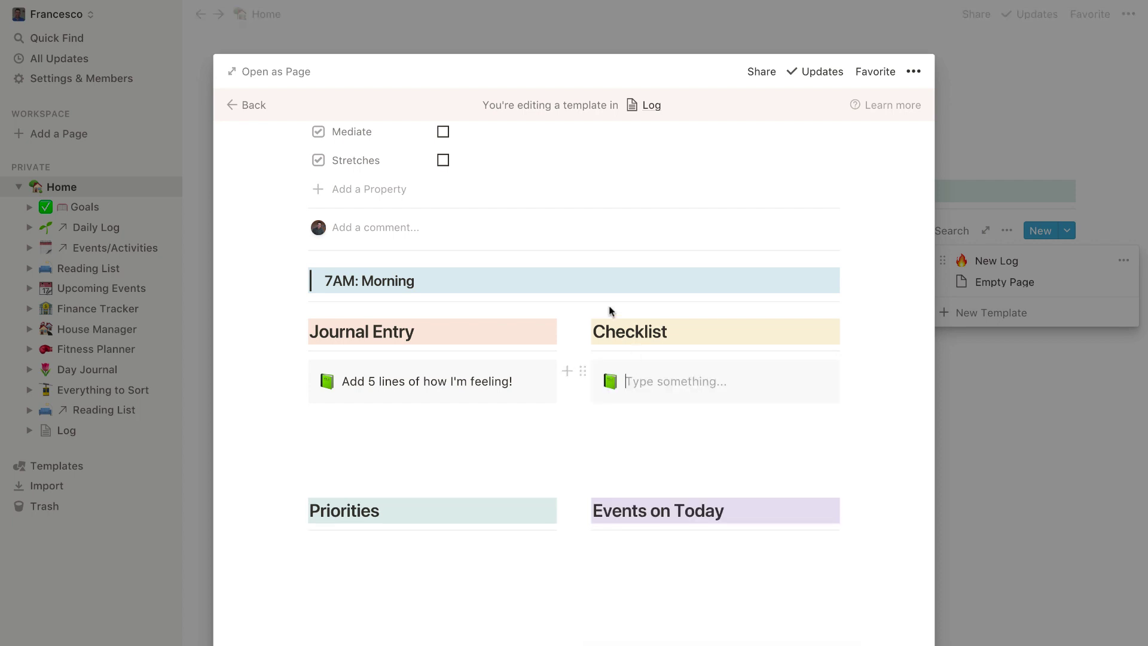
left_click(610, 380)
left_click(505, 498)
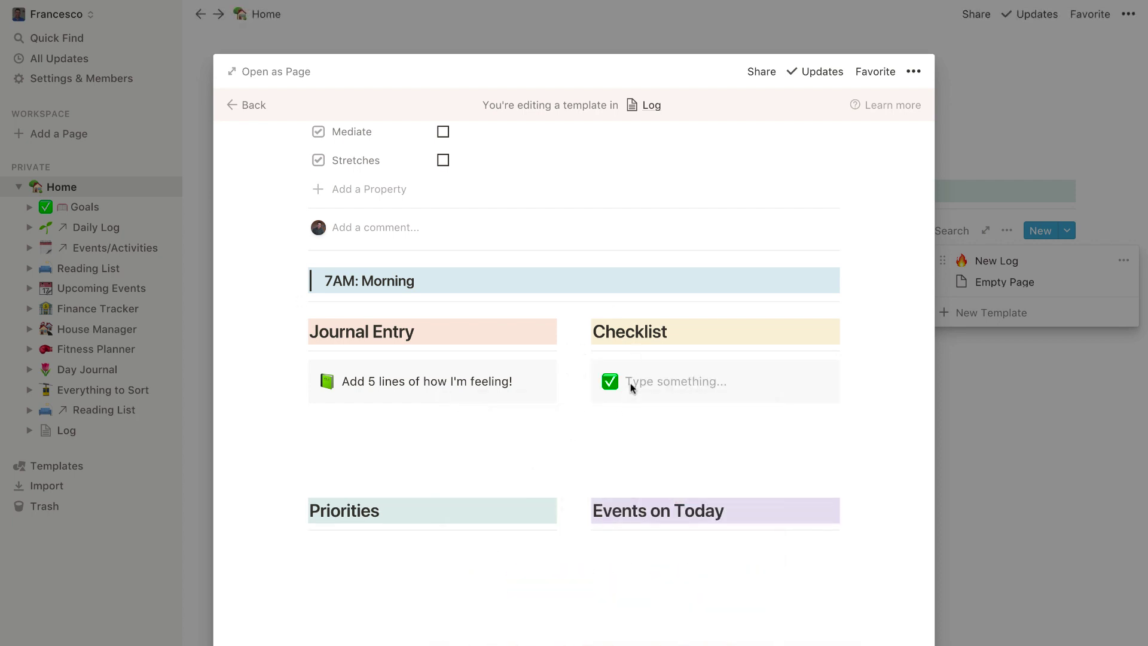
left_click(636, 373)
type("Things to do")
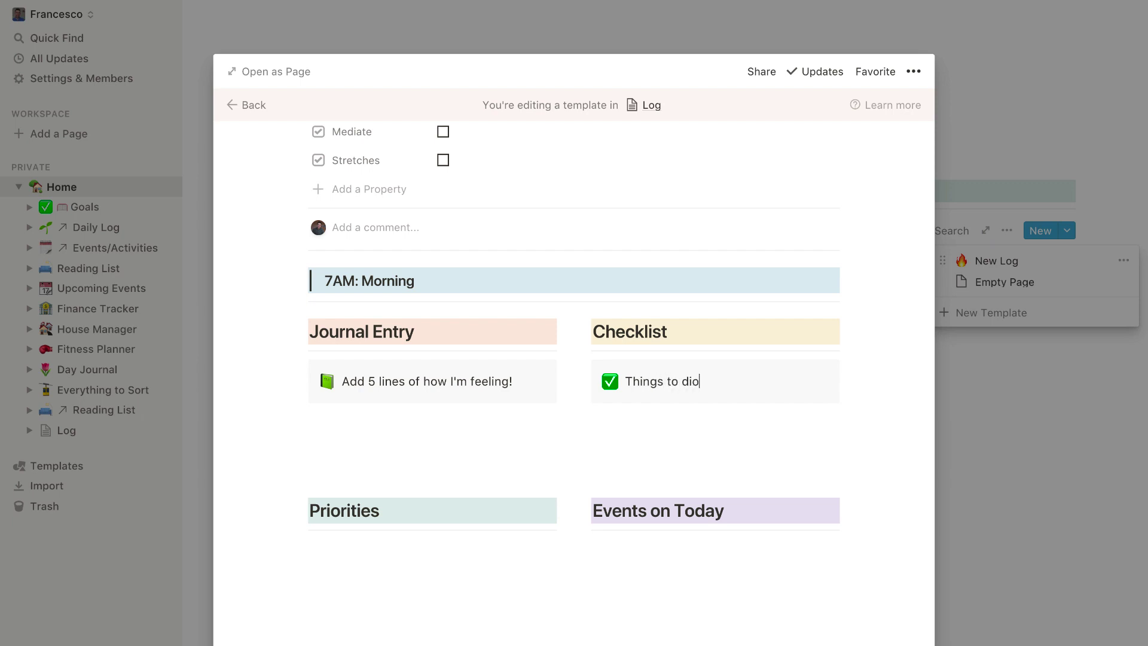
type(" in the morning")
Step: Create a fire-icon callout 'Things I must DO!' and move it under Priorities
left_click(326, 548)
scroll(338, 548, "down", 3)
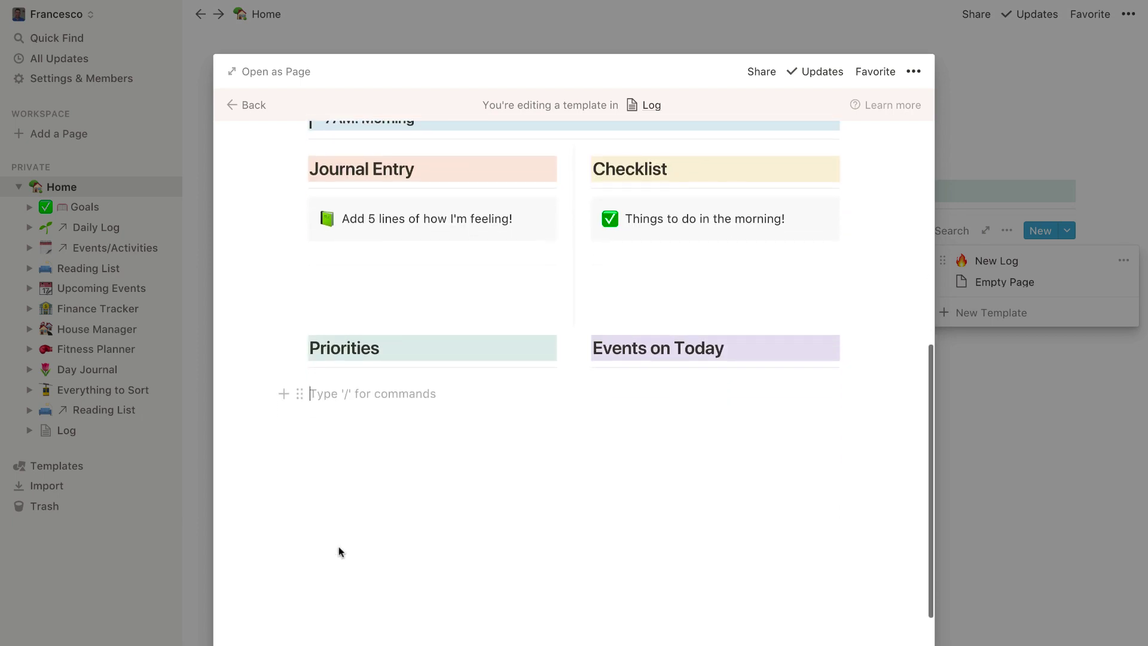
type("/cal")
key("Return")
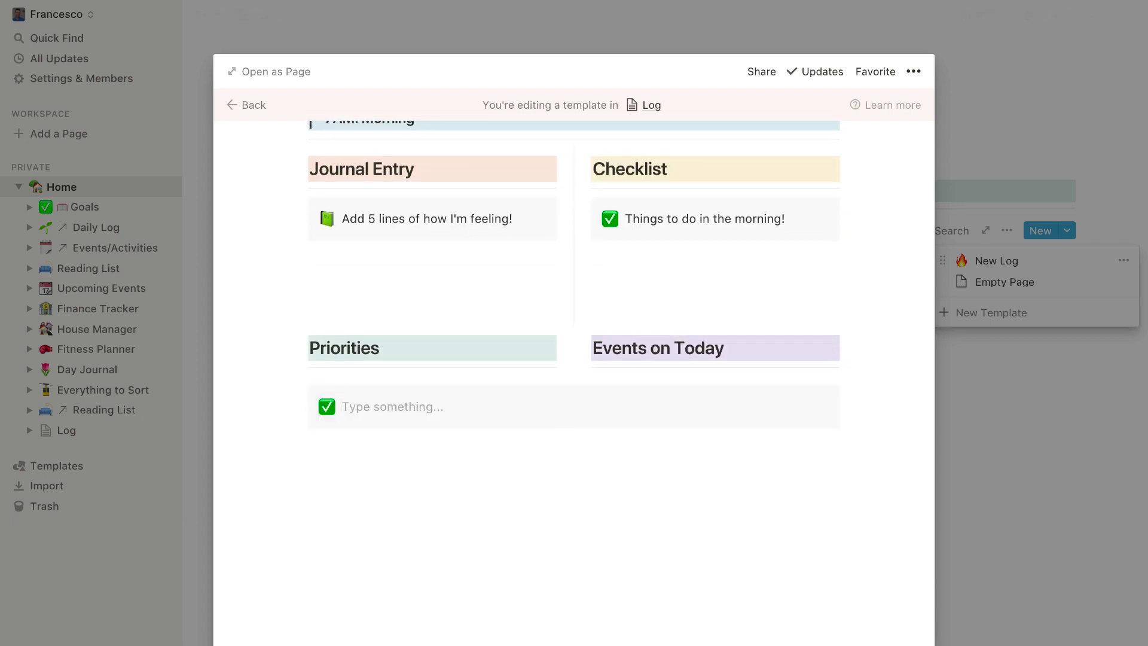
type("Things I must DO!")
left_click(327, 407)
left_click(231, 521)
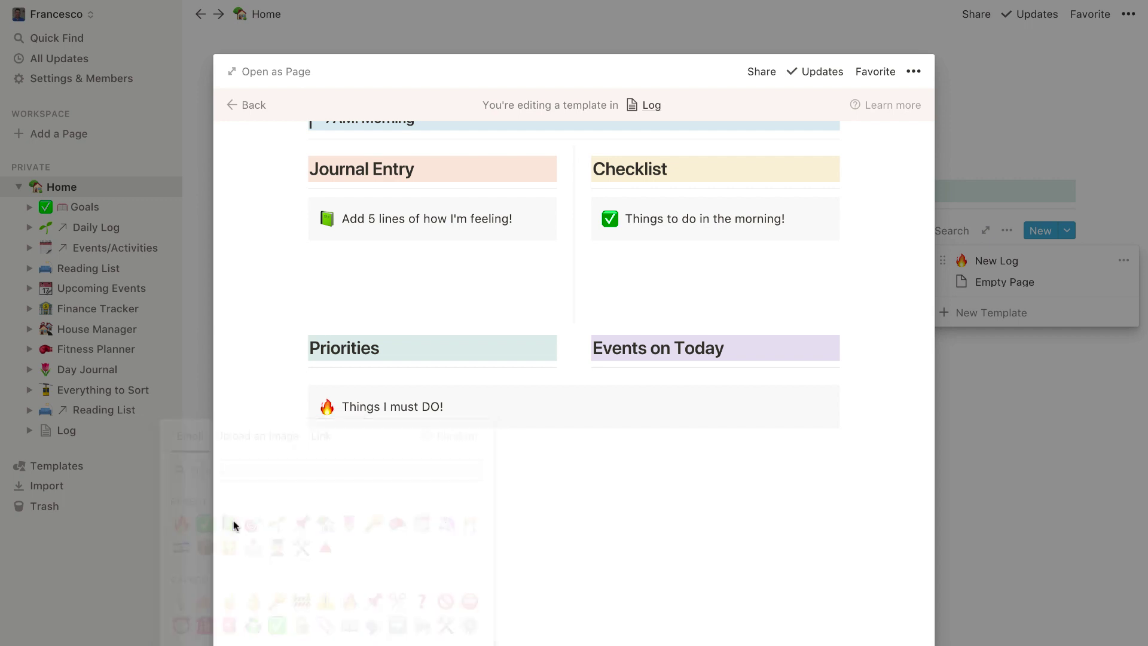
left_click_drag(300, 393, 310, 375)
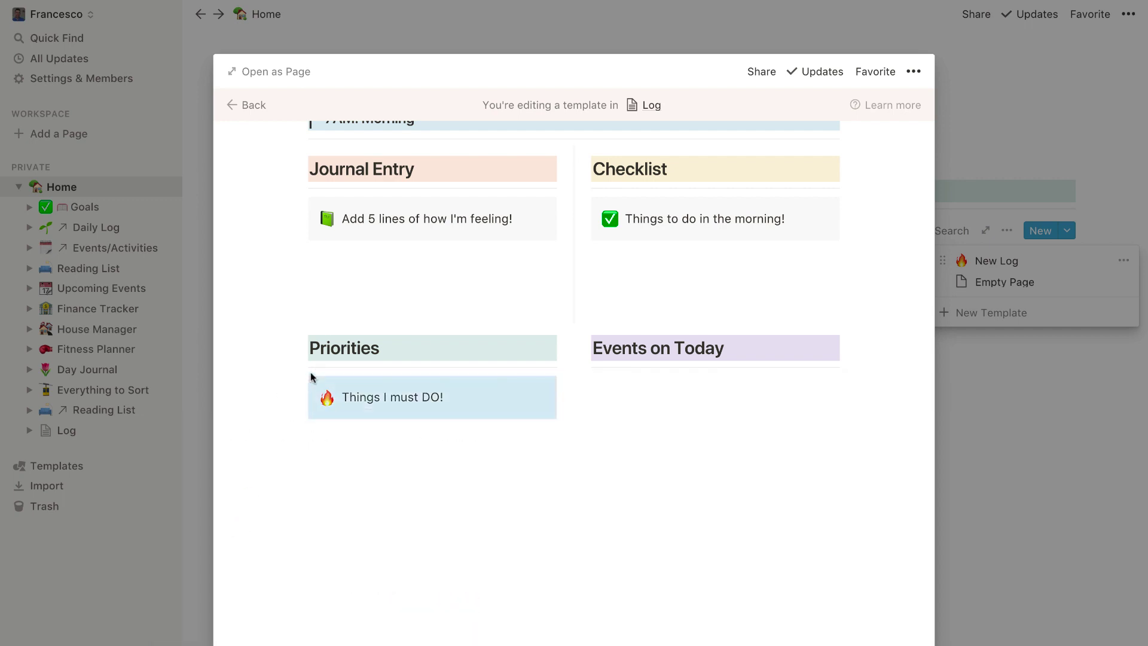
Step: Duplicate the callout under Events on Today with an alarm-clock icon and text 'What's on today?'
key("ctrl+d")
left_click_drag(300, 440, 600, 376)
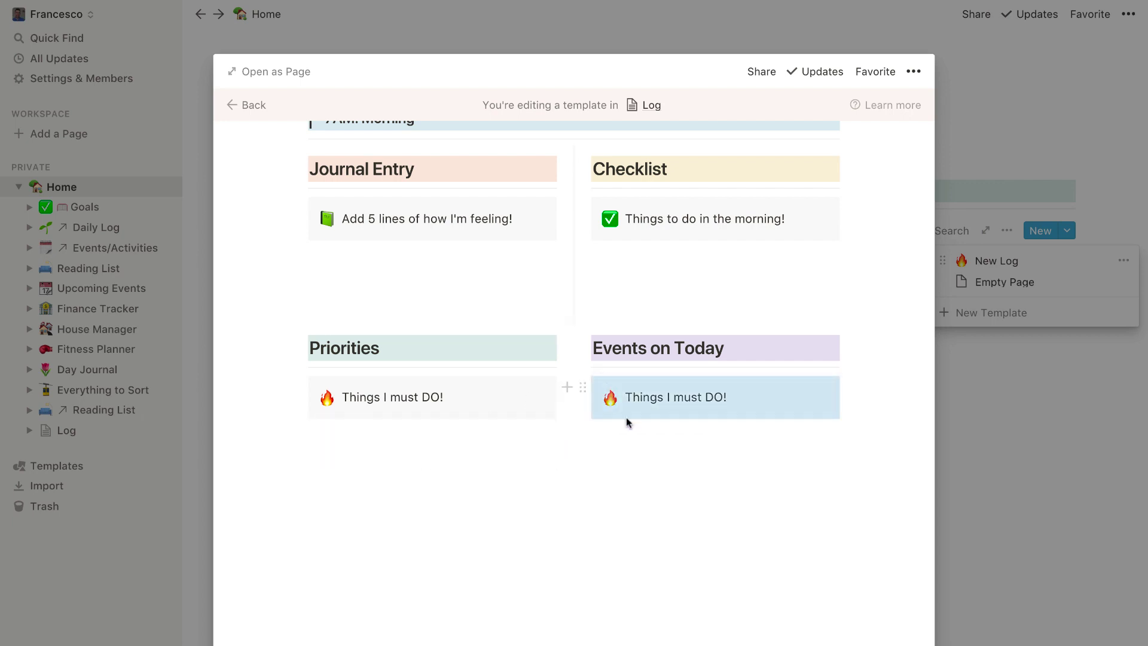
scroll(626, 417, "up", 1)
left_click(610, 453)
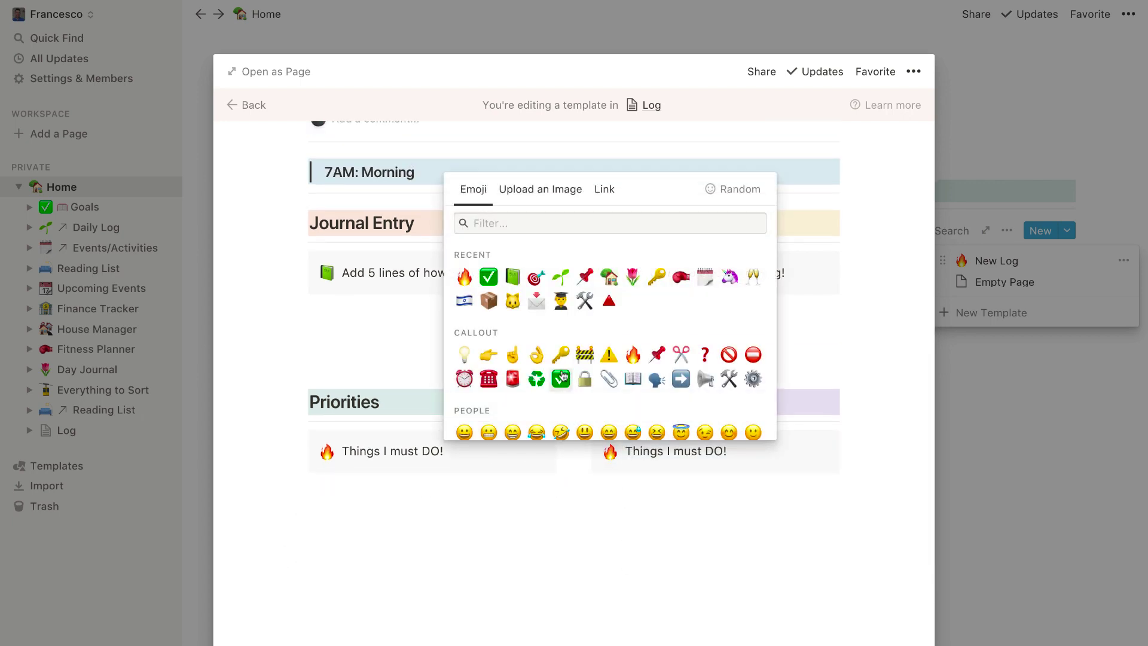
left_click(464, 379)
triple_click(662, 449)
type("What's one today?")
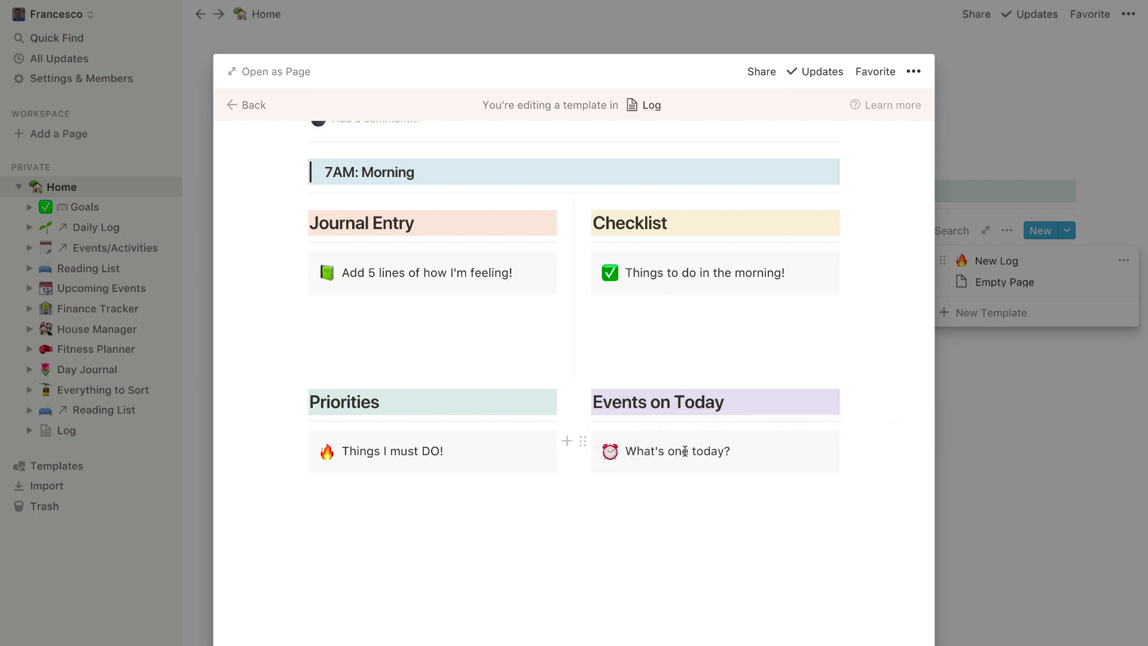
left_click_drag(667, 450, 724, 455)
key("BackSpace")
type("on today?")
left_click(667, 543)
scroll(494, 469, "up", 1)
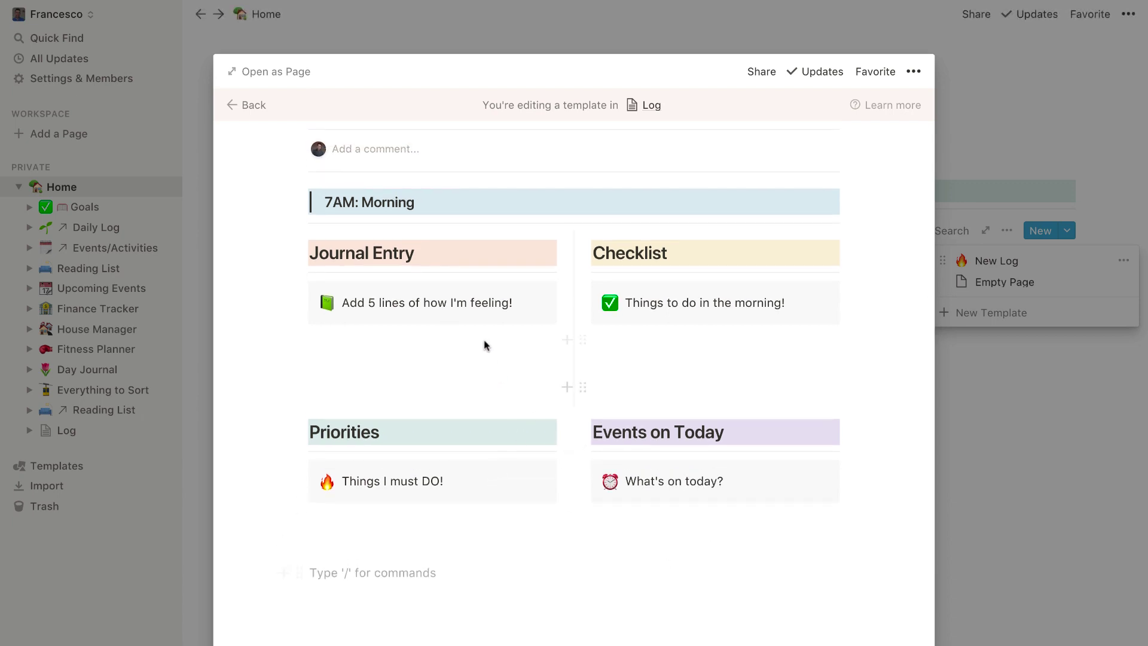
Step: Add three empty bullet points under Journal Entry
left_click(459, 327)
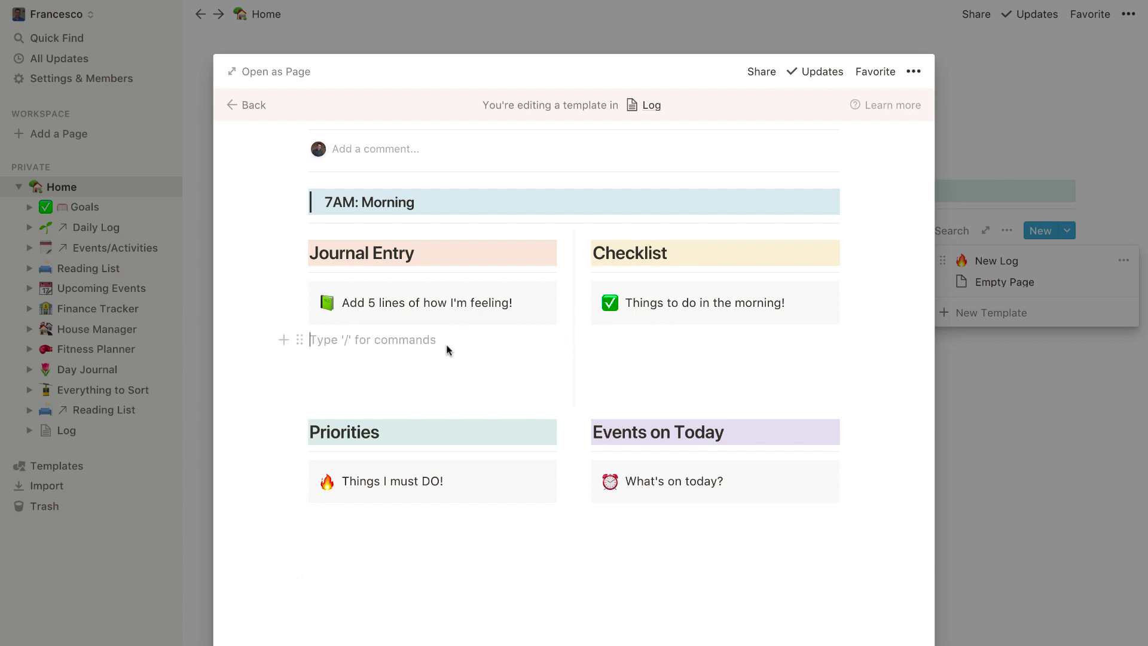
type("-")
left_click(390, 358)
type("-")
left_click(382, 399)
type("-")
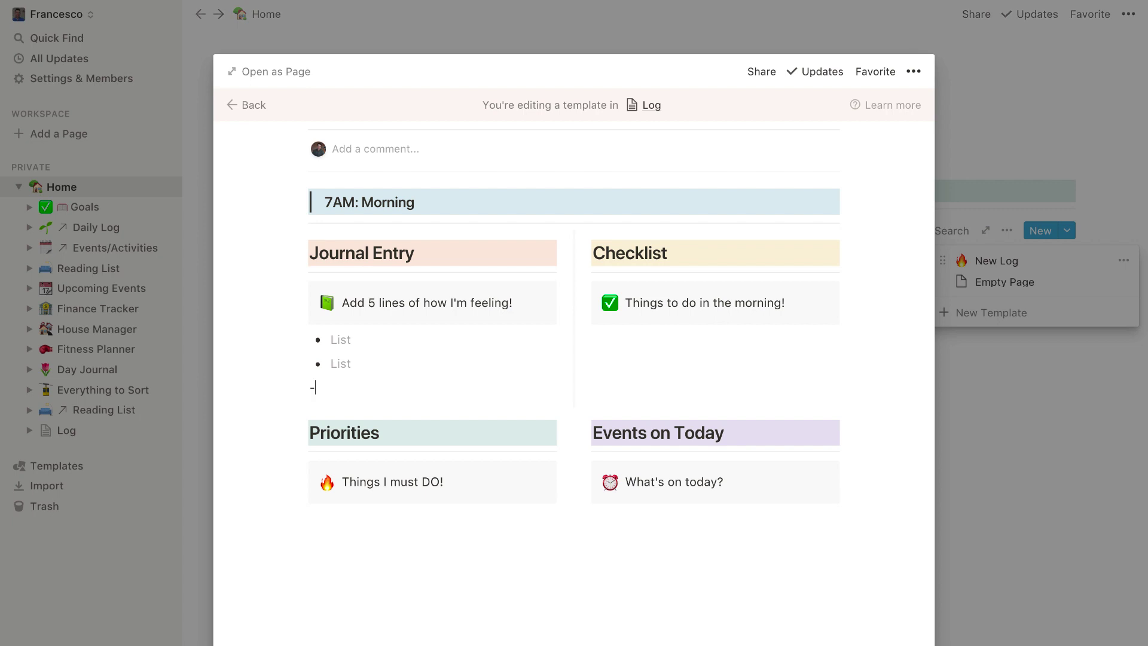
key("BackSpace")
key("Return")
key("BackSpace")
type("-")
Step: Add yellow-background to-dos Mediate, Don't Snooze Alarm and Make Cup of Tea under Checklist
left_click(654, 356)
left_click(650, 342)
type("/todo")
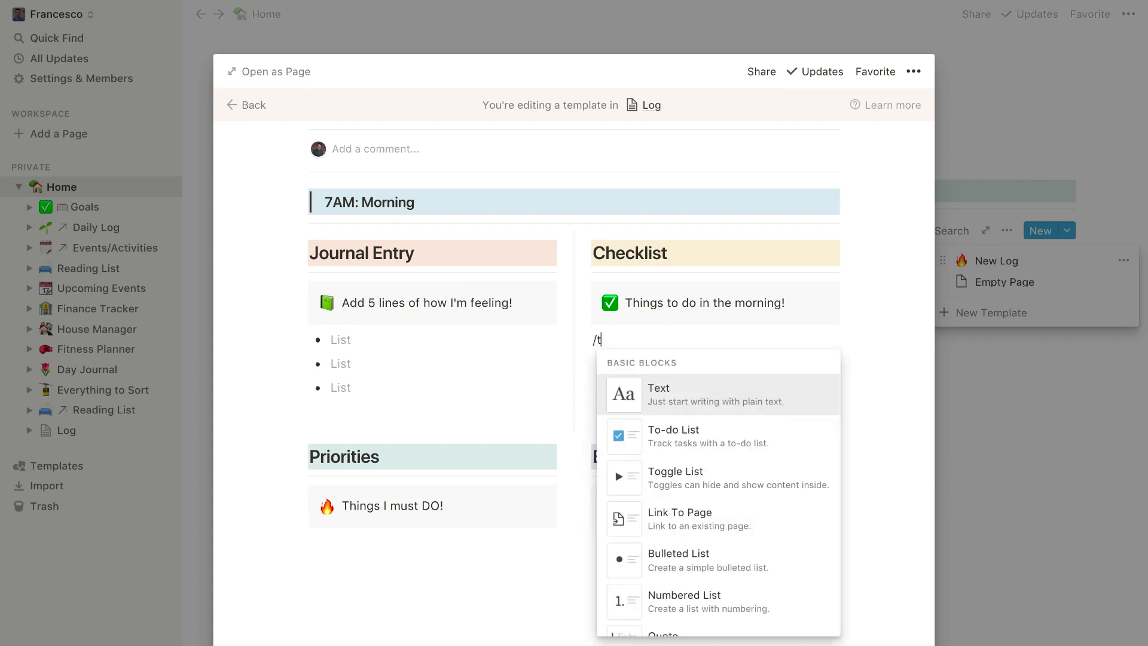
key("Return")
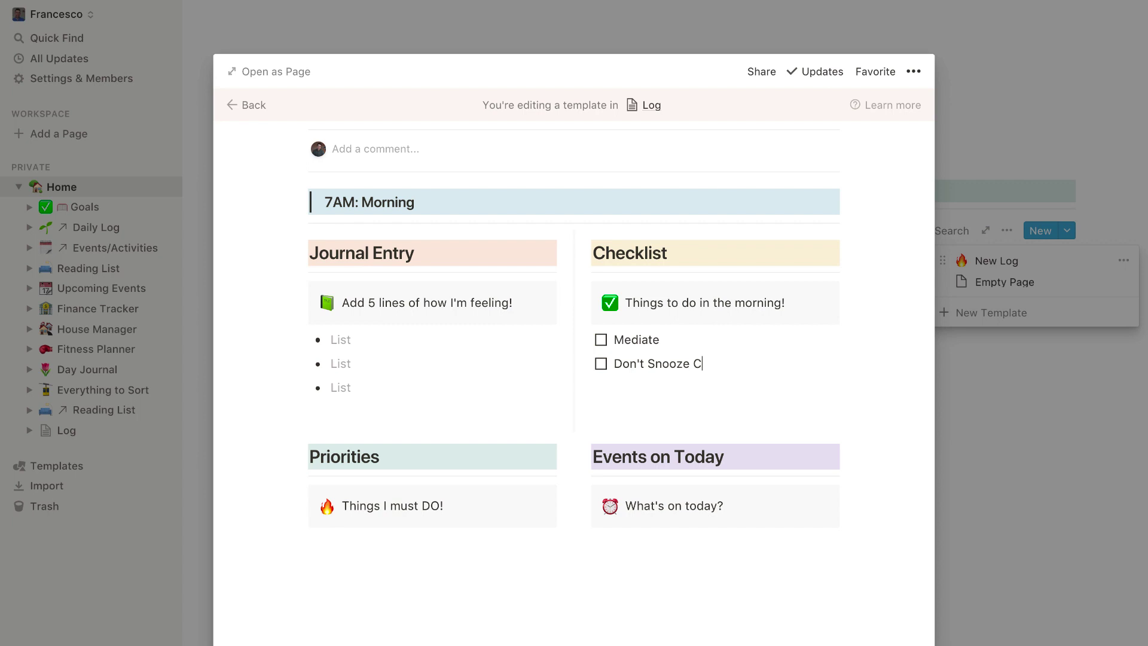
key("Return")
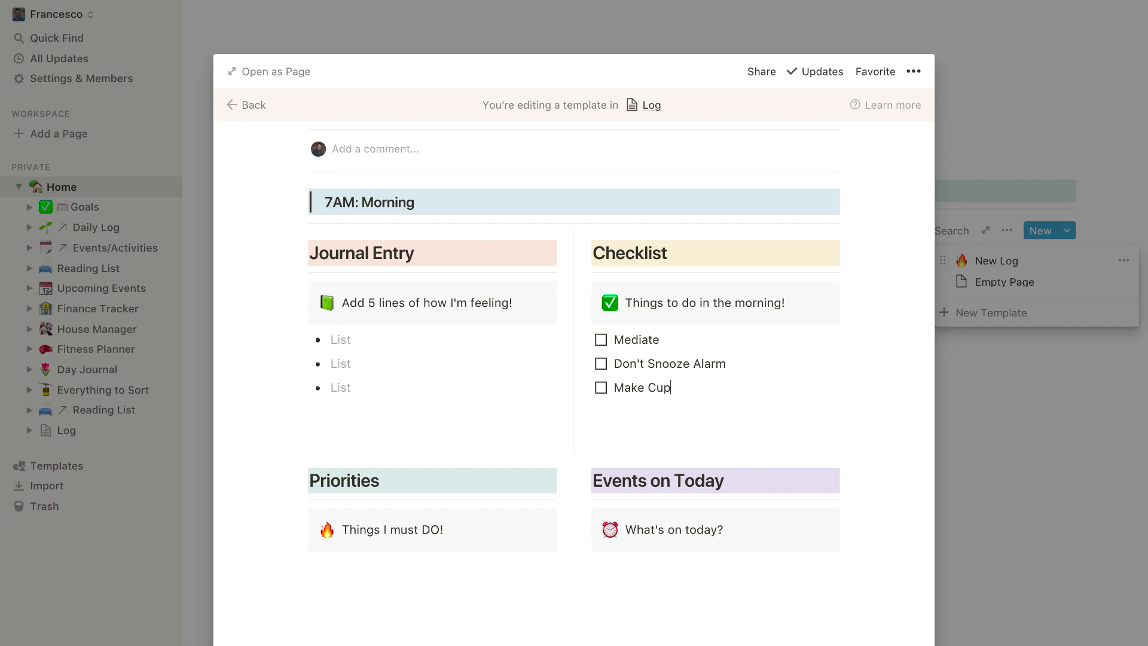
left_click_drag(725, 389, 592, 341)
left_click(581, 339)
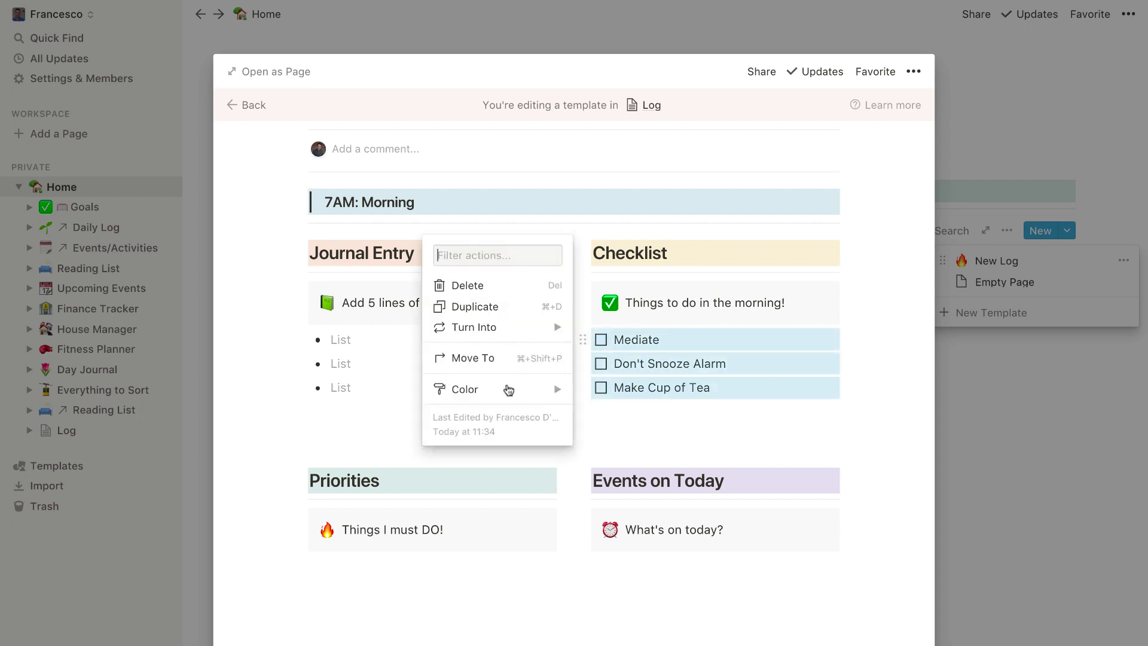
mouse_move(514, 389)
left_click(646, 550)
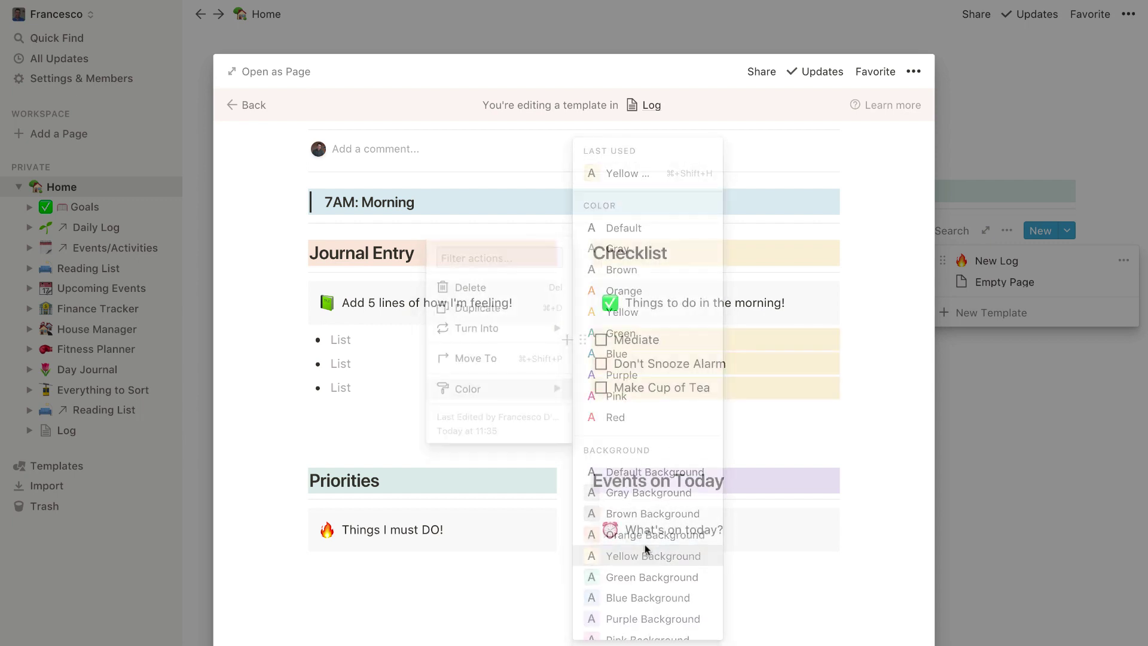
left_click(663, 433)
scroll(613, 408, "up", 1)
scroll(614, 408, "up", 6)
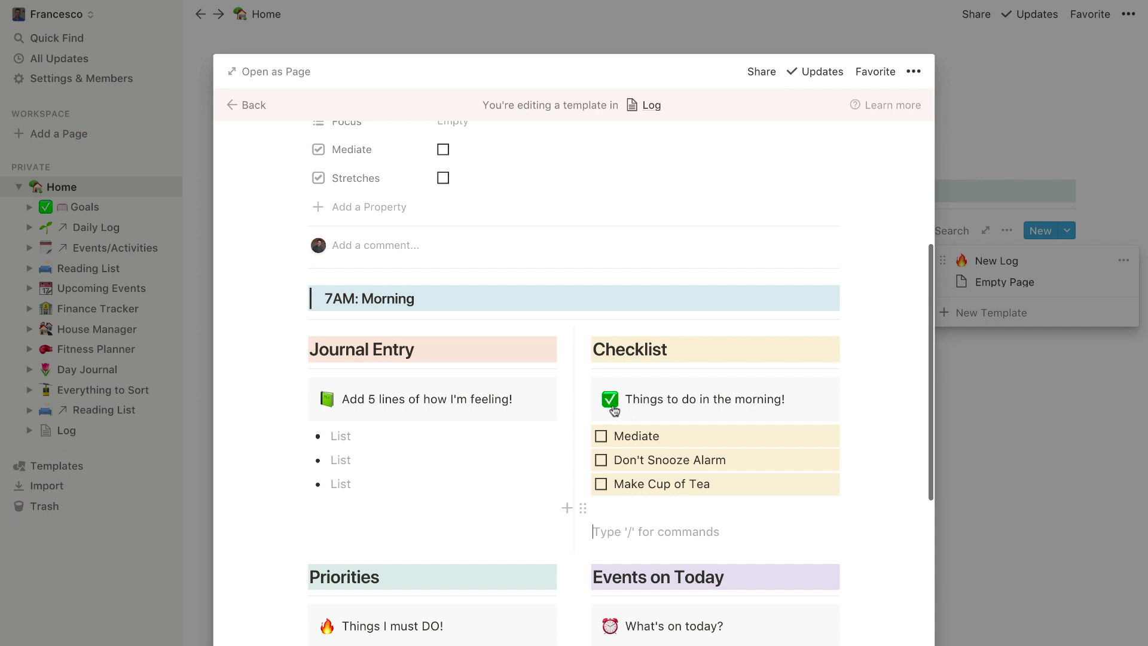
Step: Close the template editor and reopen the New Log template for editing
left_click(1033, 293)
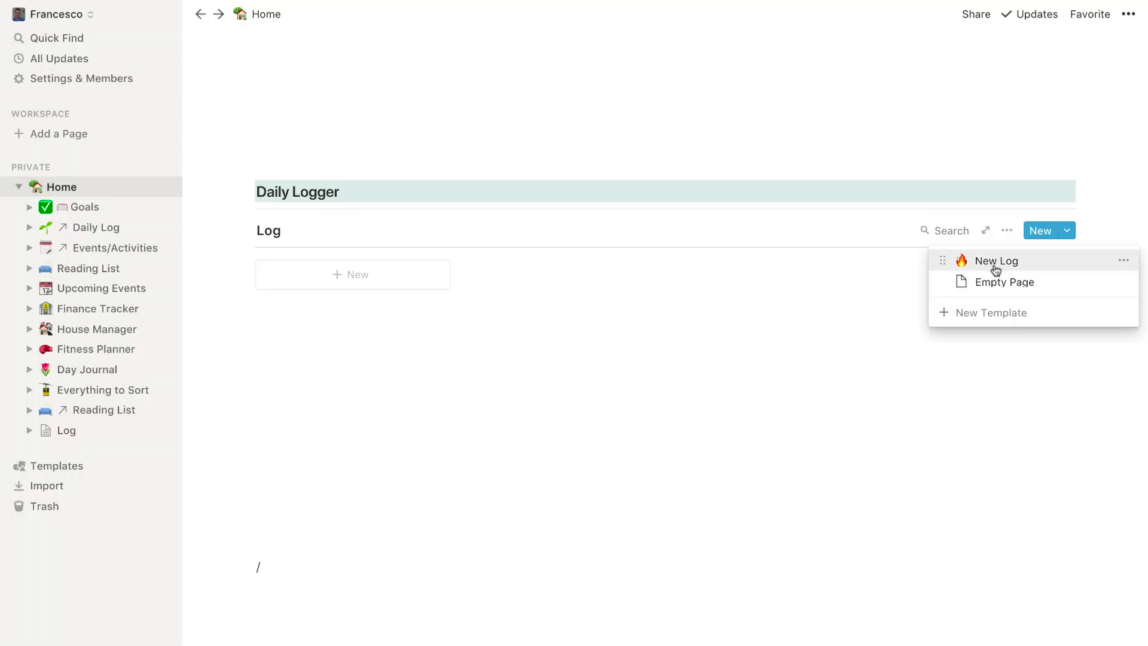
left_click(1122, 261)
left_click(1035, 242)
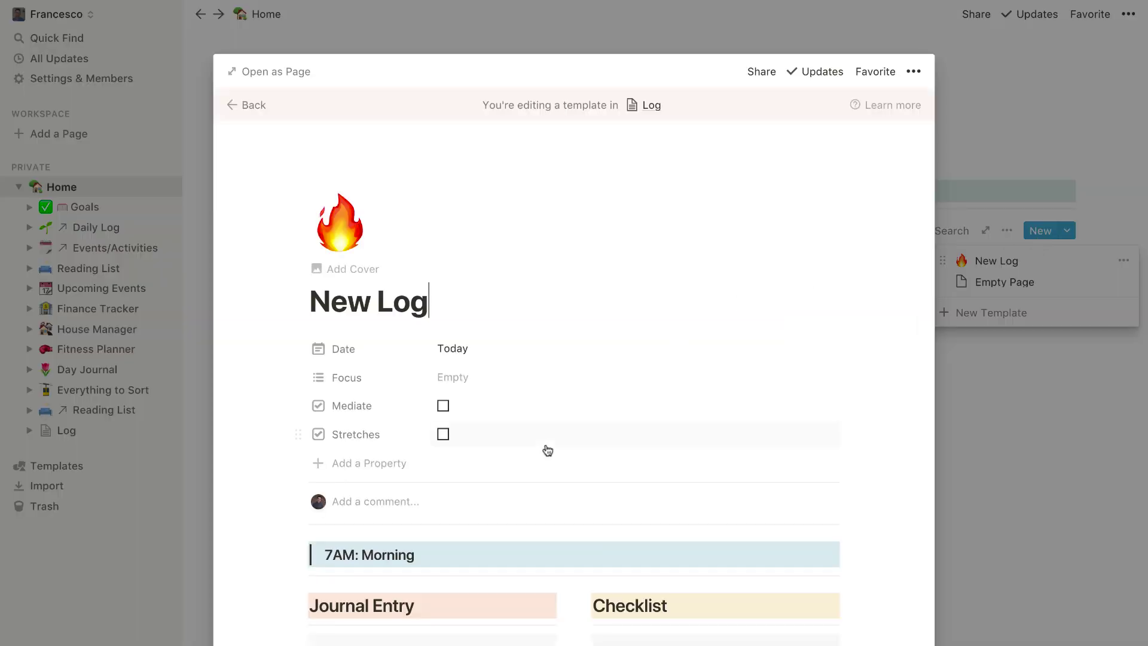
scroll(545, 443, "down", 9)
scroll(545, 443, "up", 4)
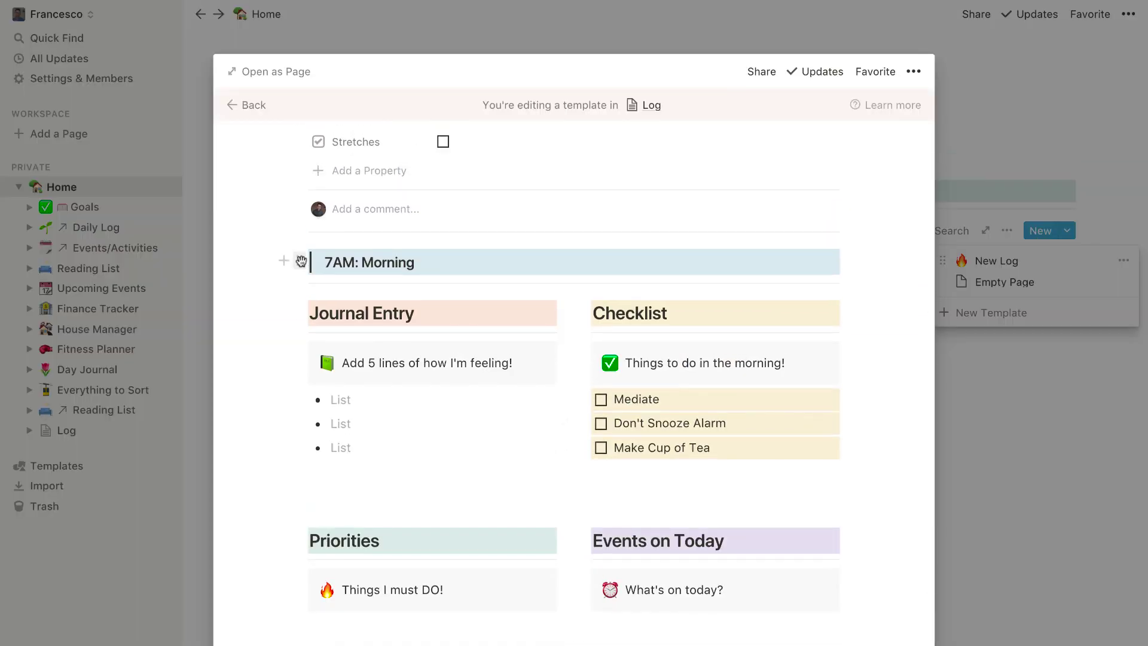
Step: Turn the '7AM: Morning' block into a Heading 1
left_click(300, 261)
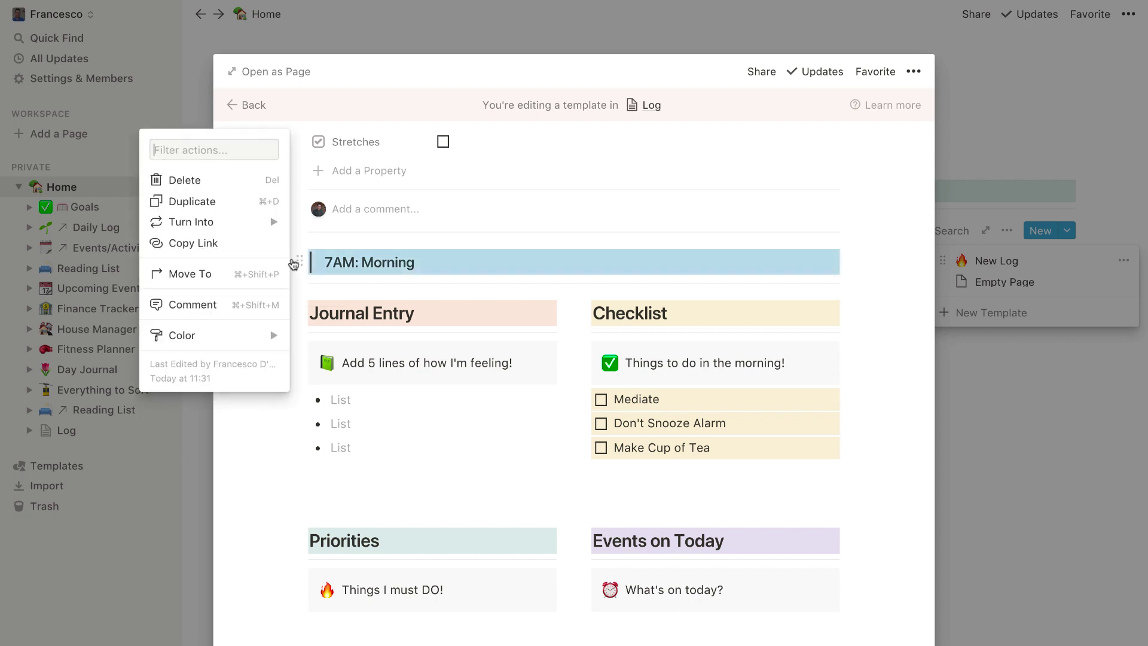
mouse_move(236, 223)
left_click(377, 127)
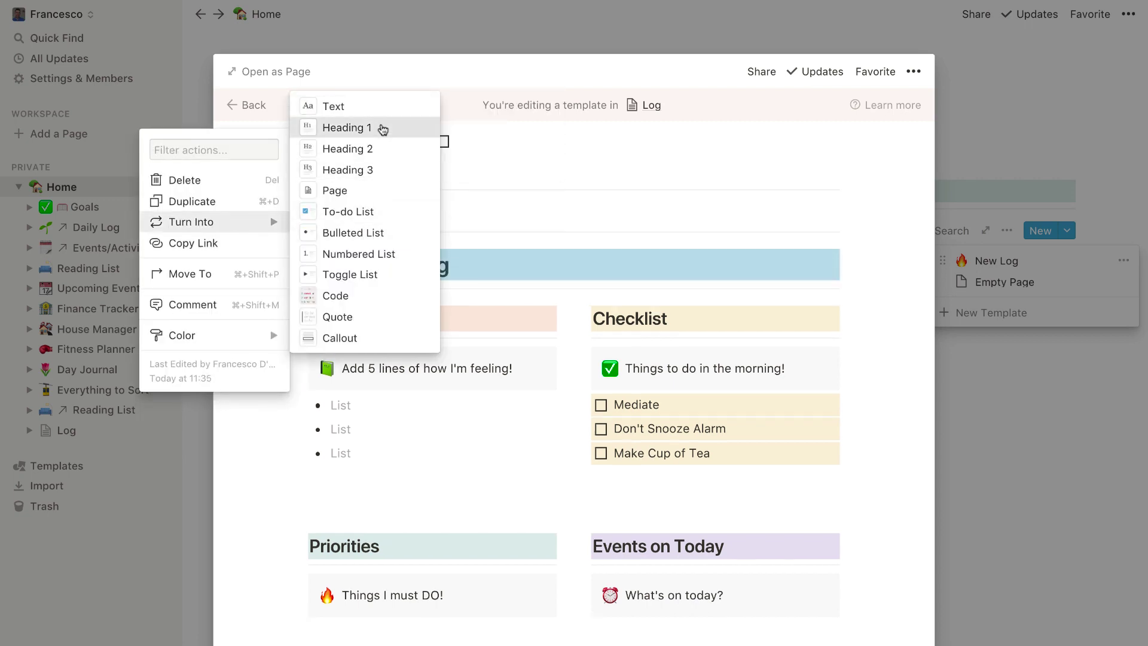
left_click(451, 318)
Step: Add an empty to-do under the Priorities heading
scroll(364, 369, "down", 2)
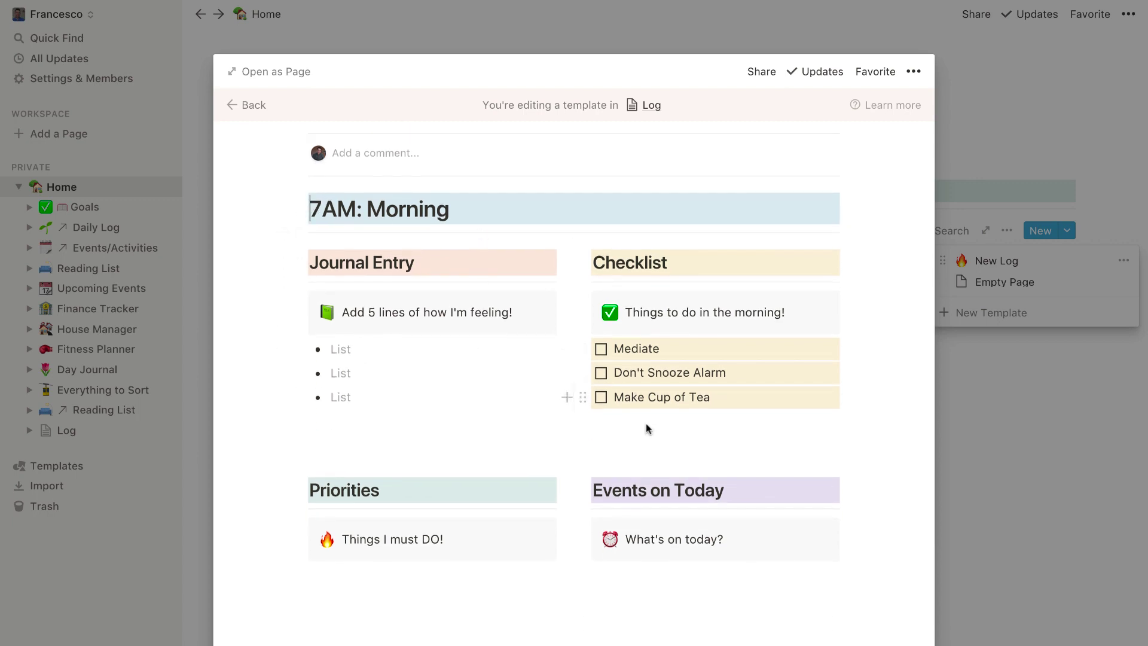
scroll(646, 425, "down", 4)
left_click(455, 462)
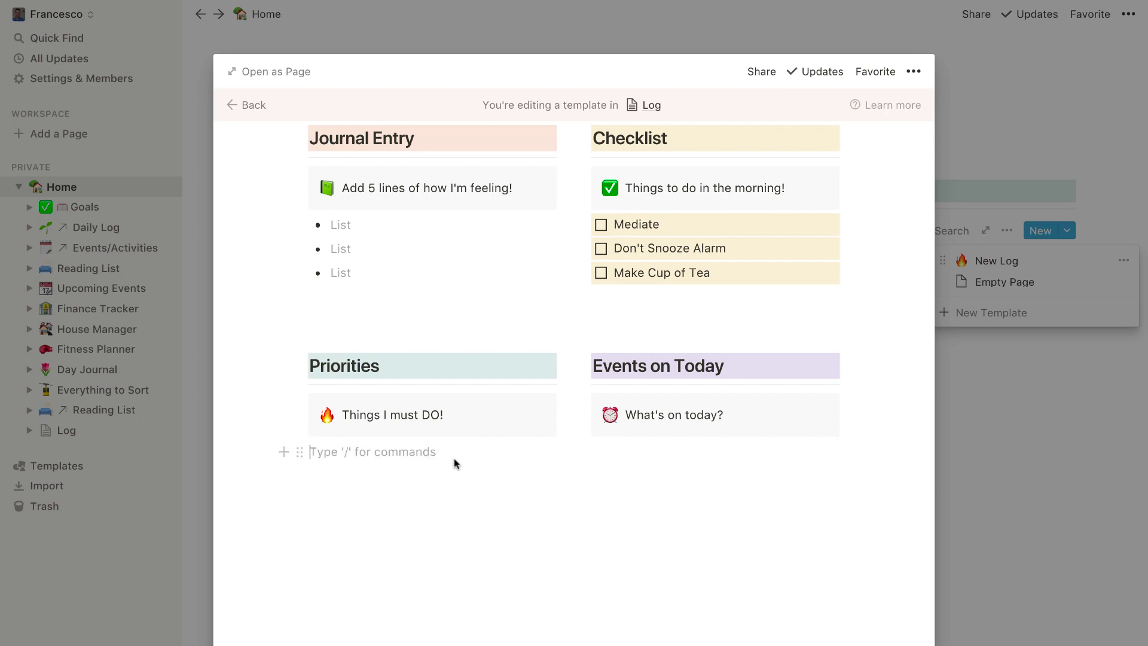
type("/to")
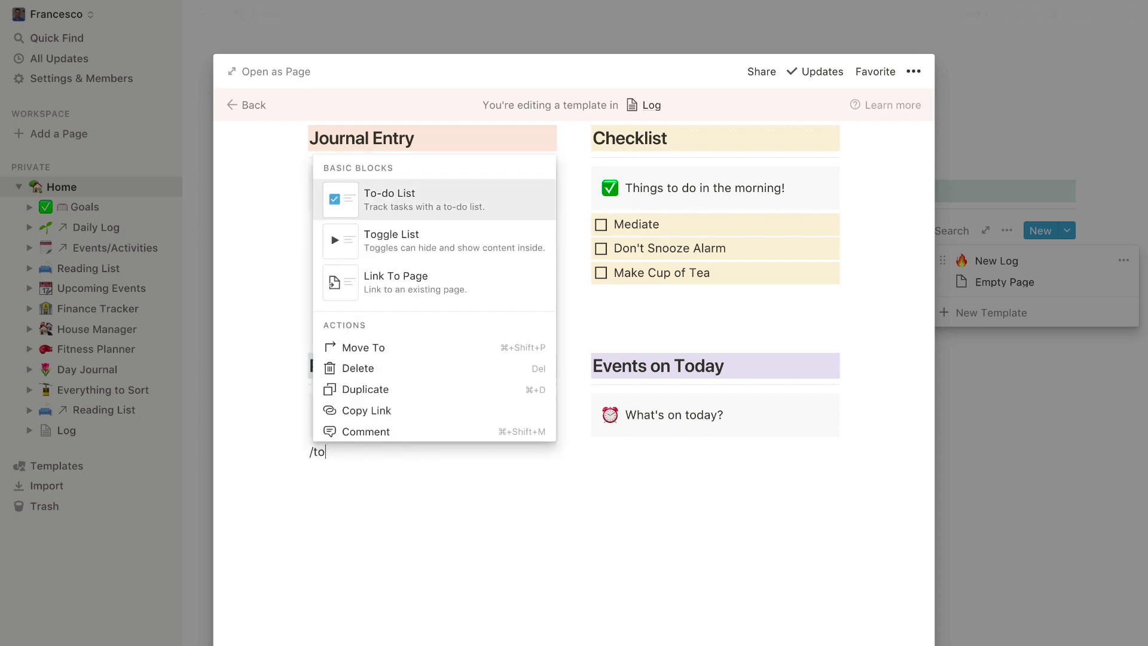
key("Return")
key("BackSpace")
type("/td")
key("Return")
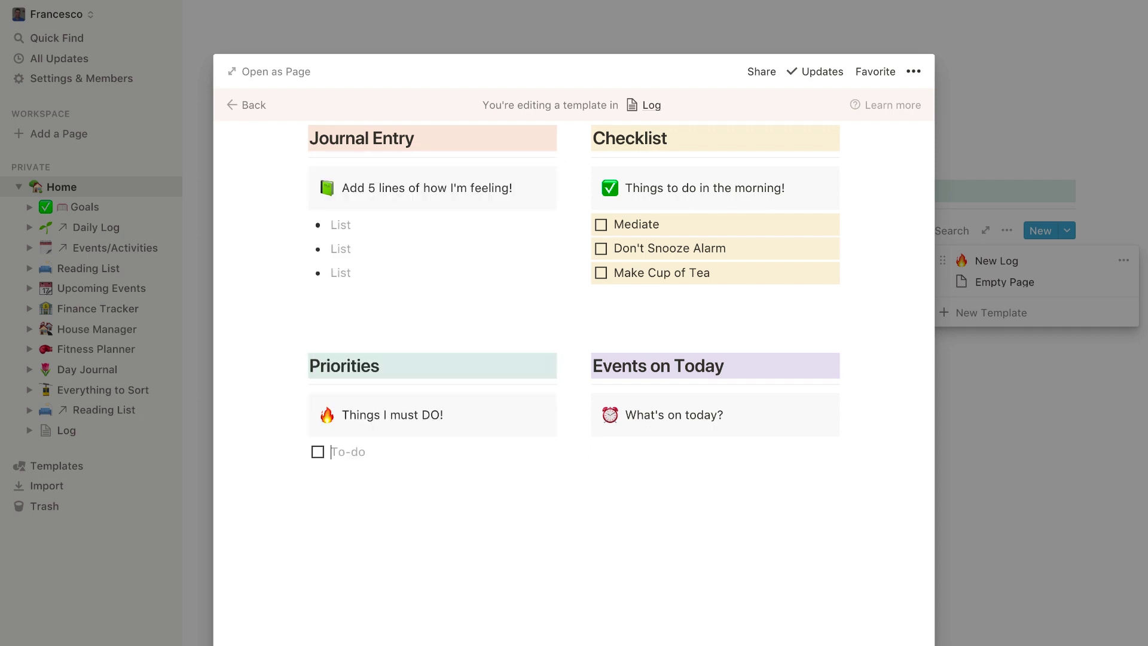
Step: Close the New Log template and return to the Home page
left_click(637, 453)
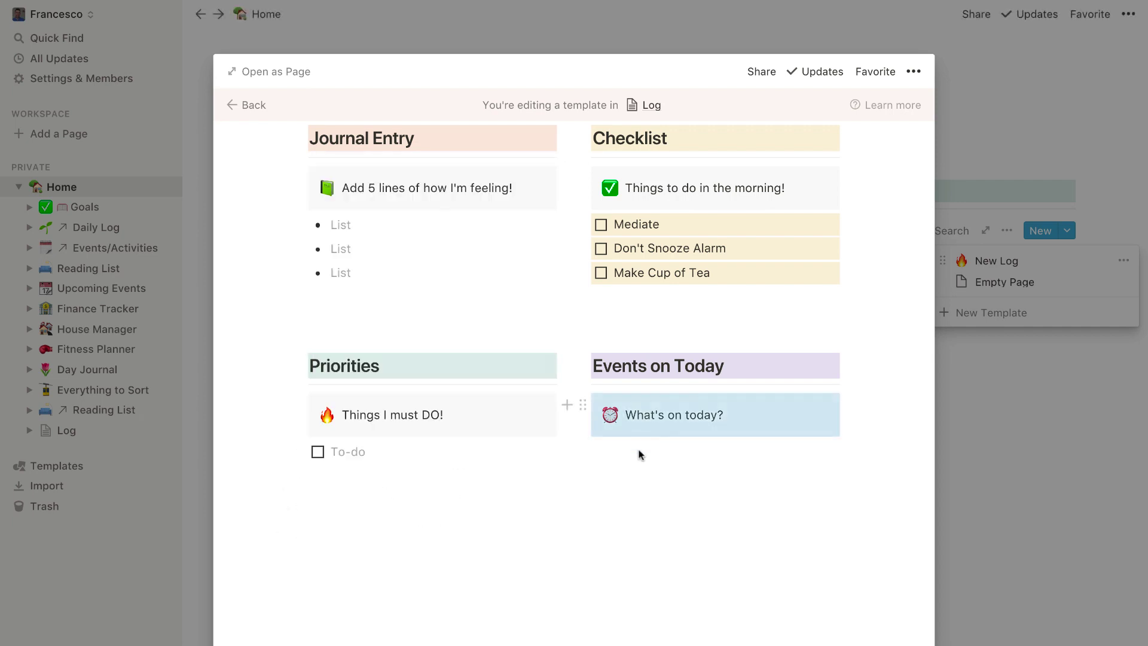
scroll(662, 470, "up", 1)
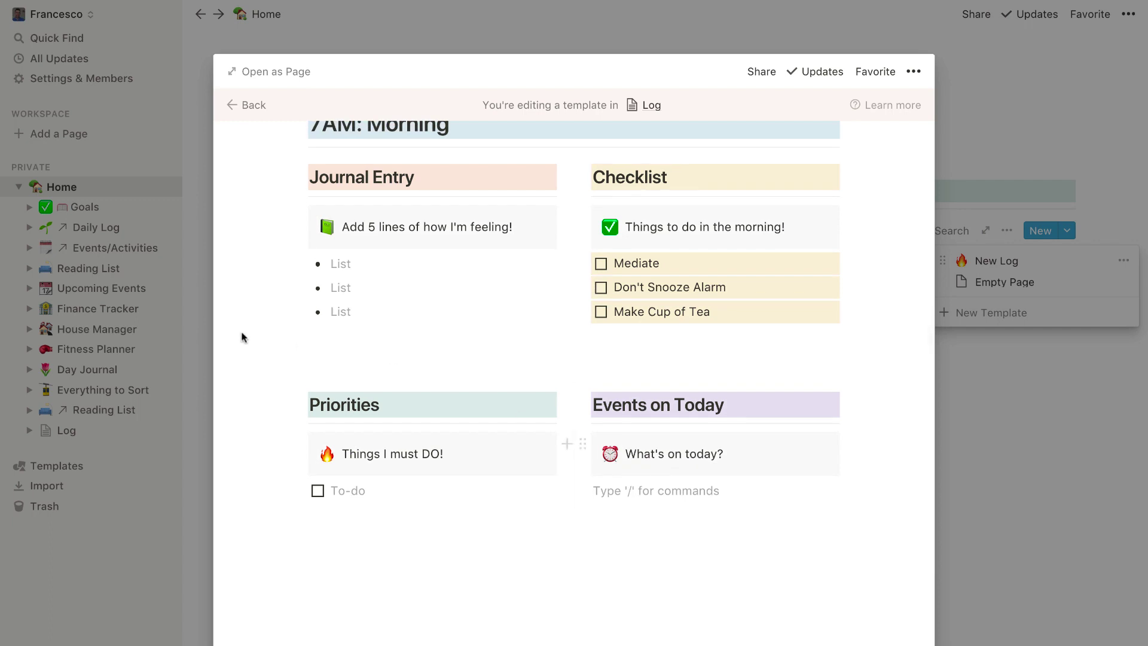
left_click(159, 268)
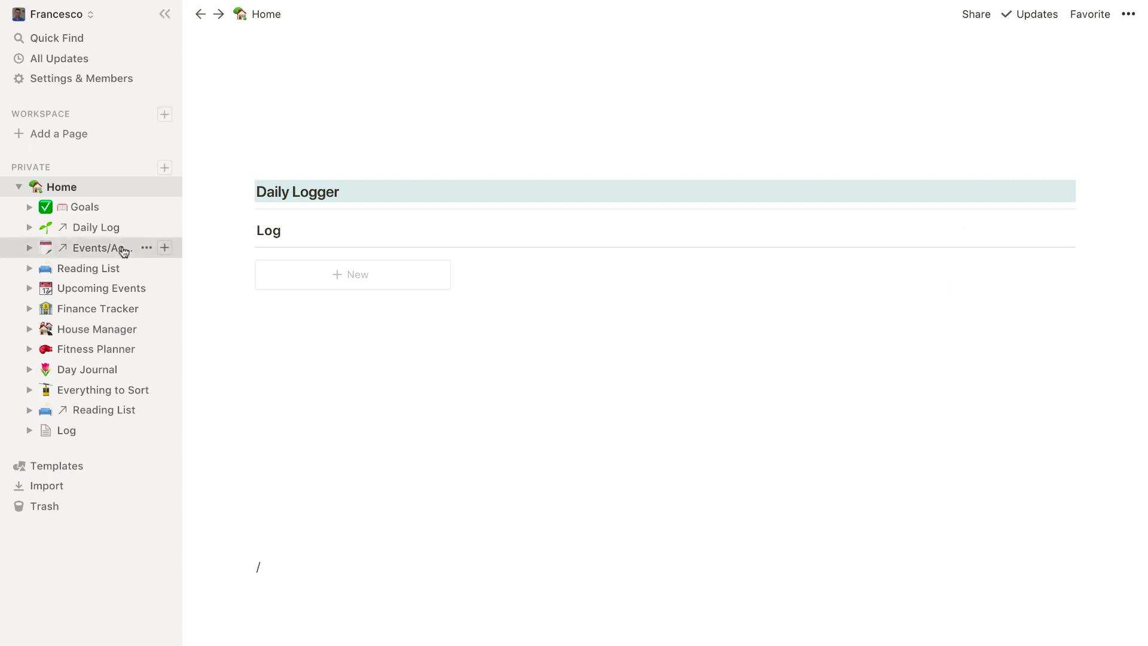
Step: Add a new Calendar view to the Events/Activities database
left_click(124, 250)
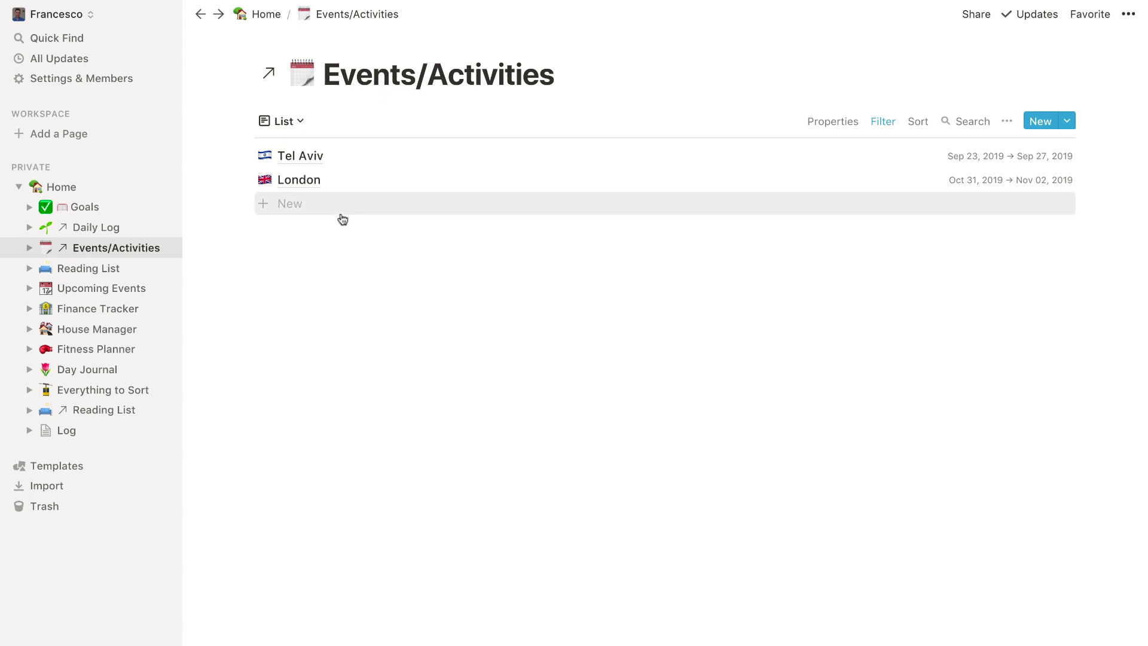
left_click(301, 122)
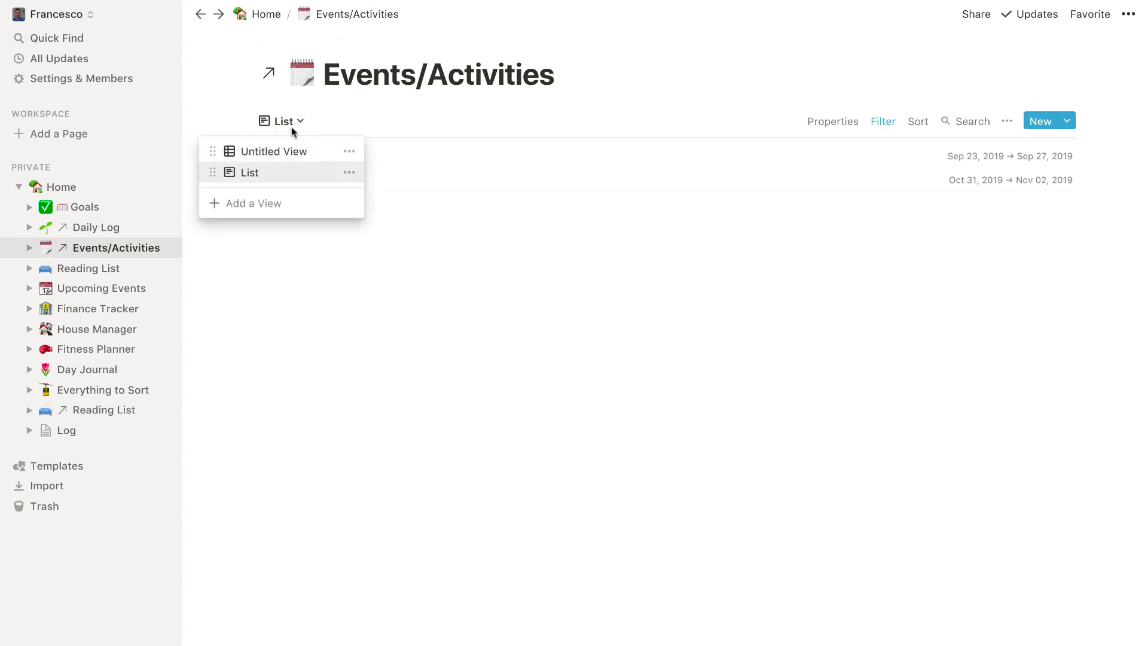
left_click(277, 152)
left_click(293, 124)
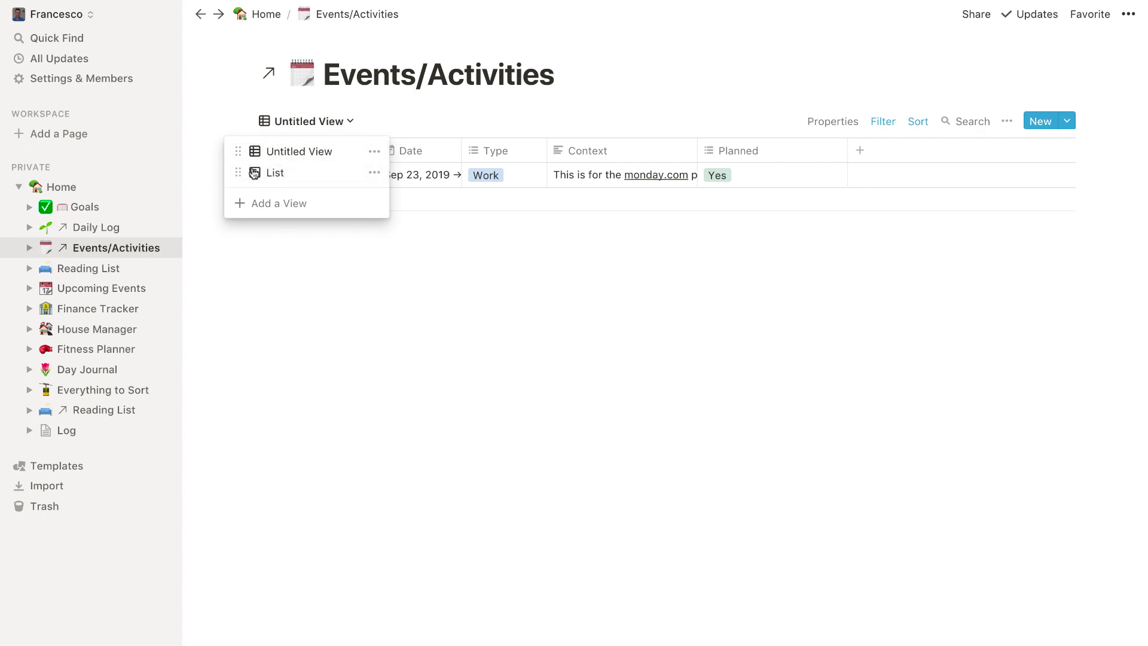
left_click(293, 202)
left_click(497, 187)
left_click(506, 324)
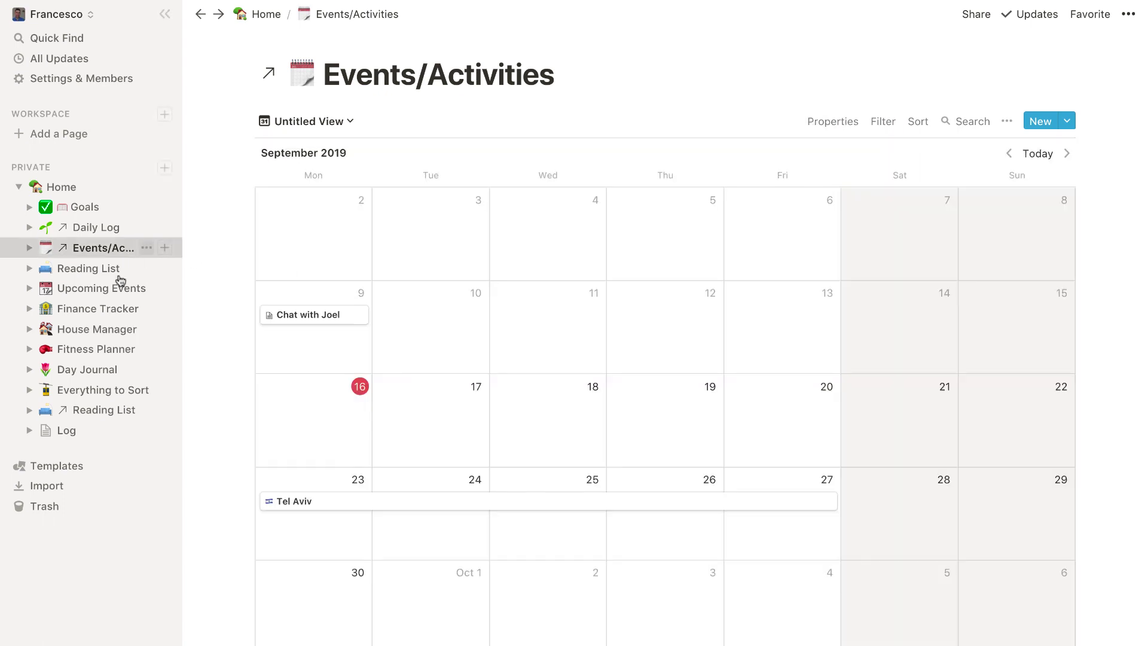
Step: Browse the Upcoming Events calendar through to September 2019, then open the Log page
left_click(100, 288)
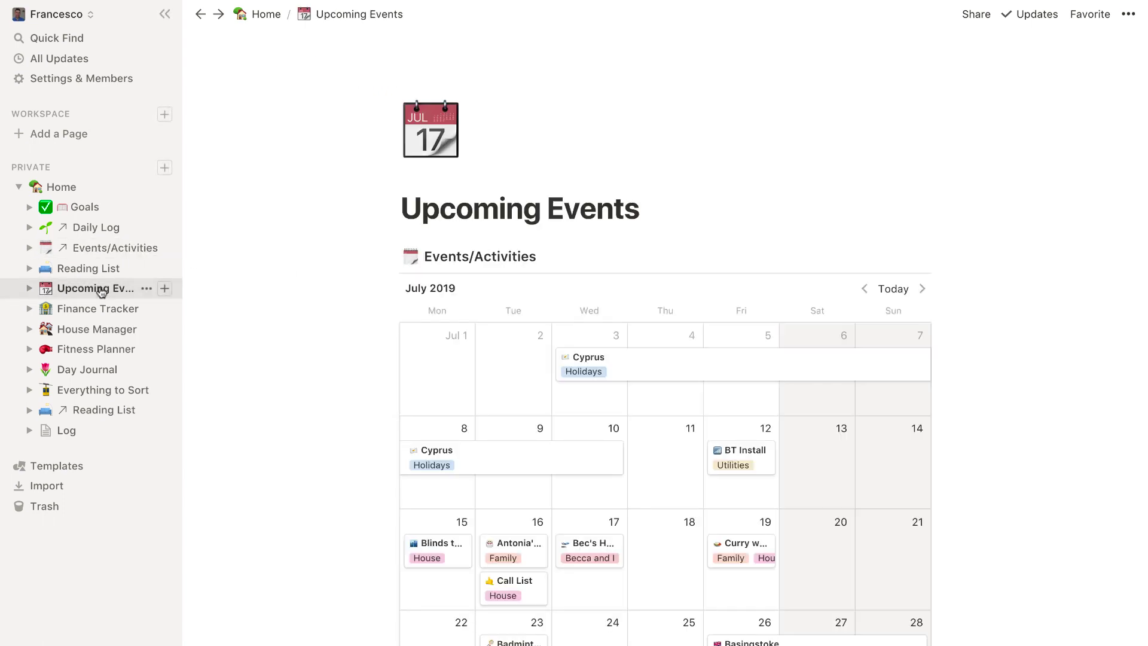
scroll(538, 341, "down", 2)
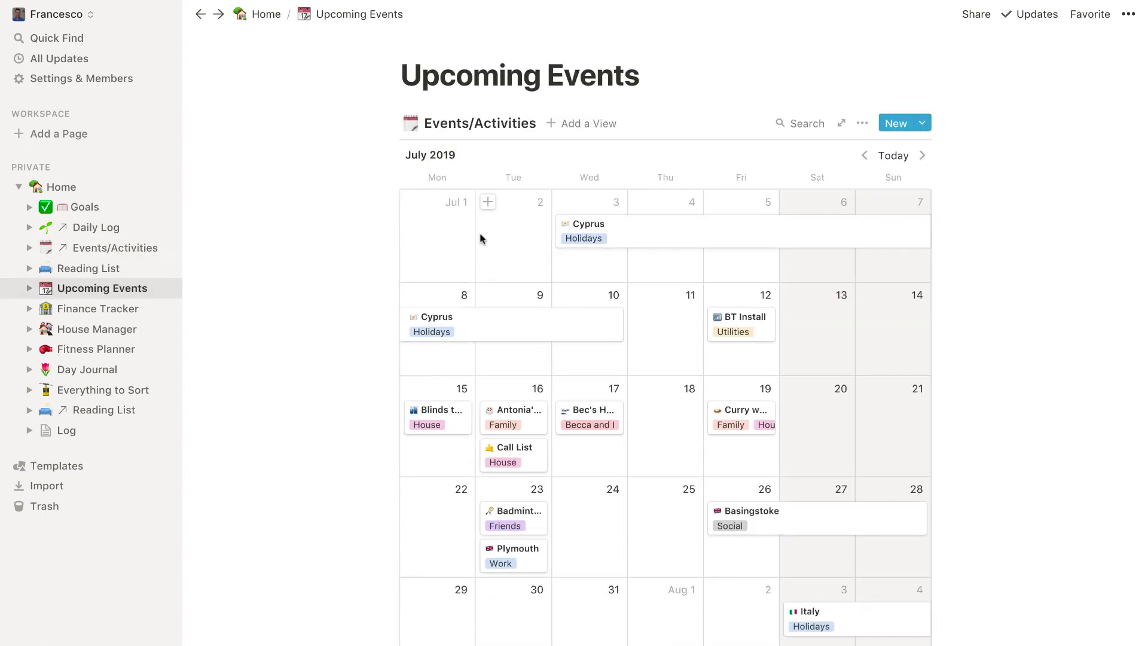
left_click(149, 247)
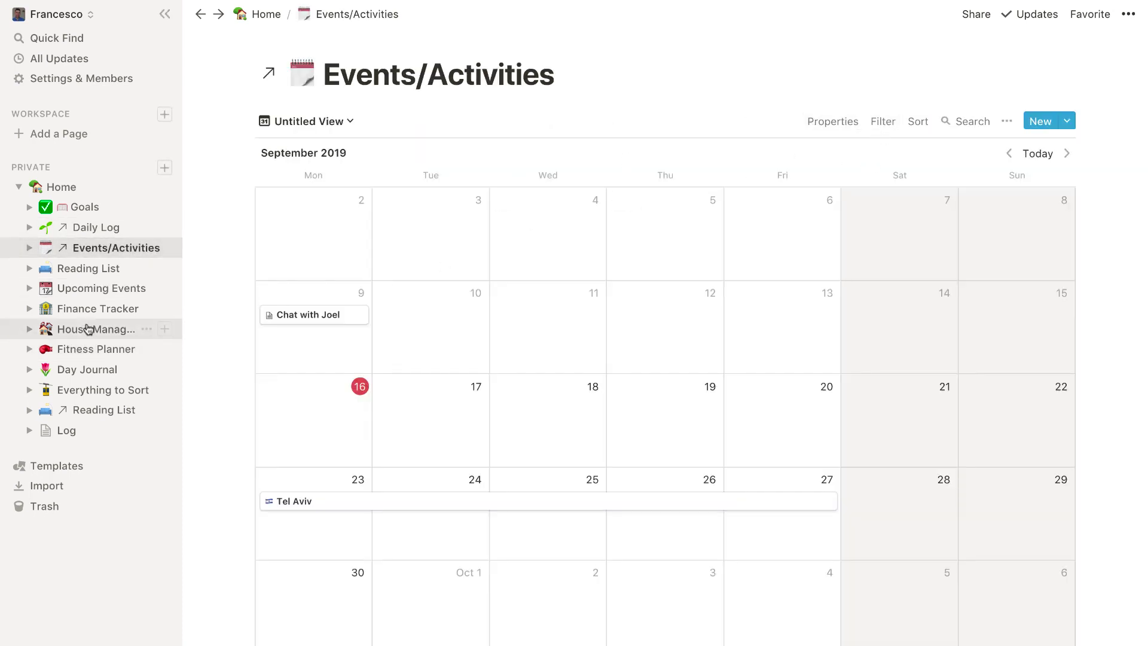
left_click(99, 288)
scroll(434, 392, "down", 3)
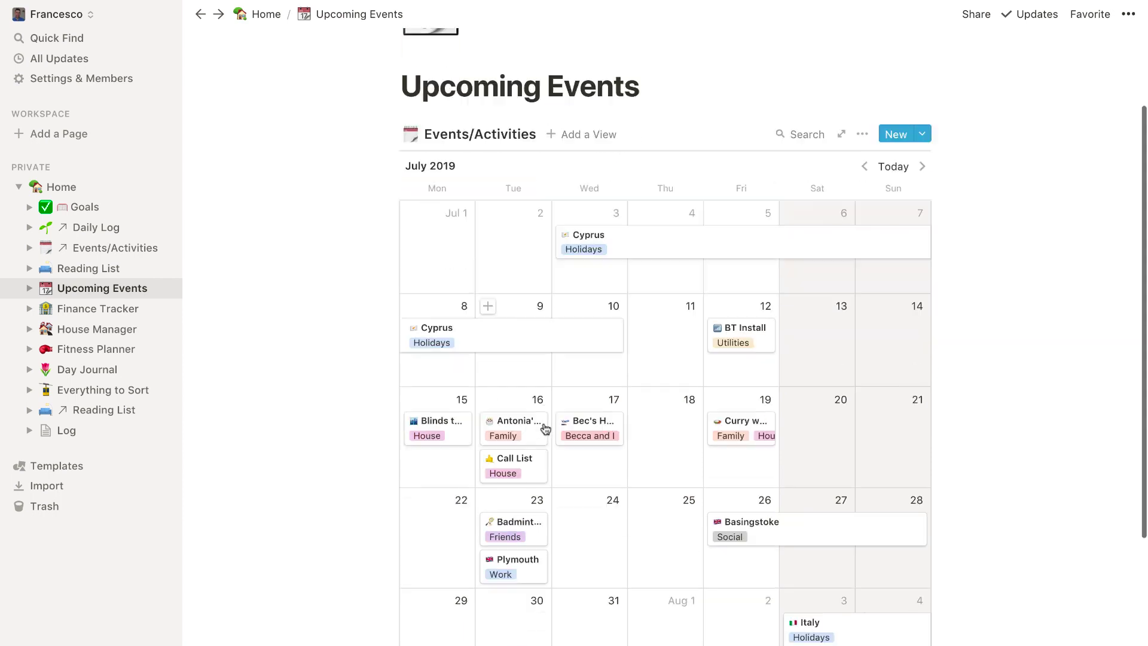
left_click(921, 103)
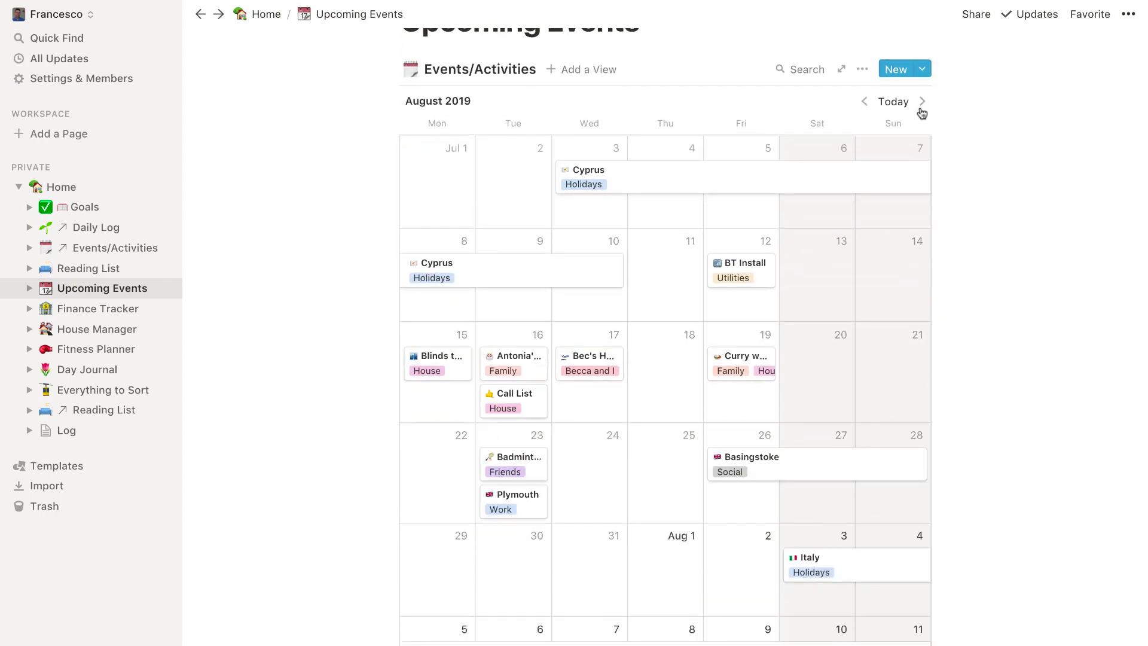
left_click(921, 102)
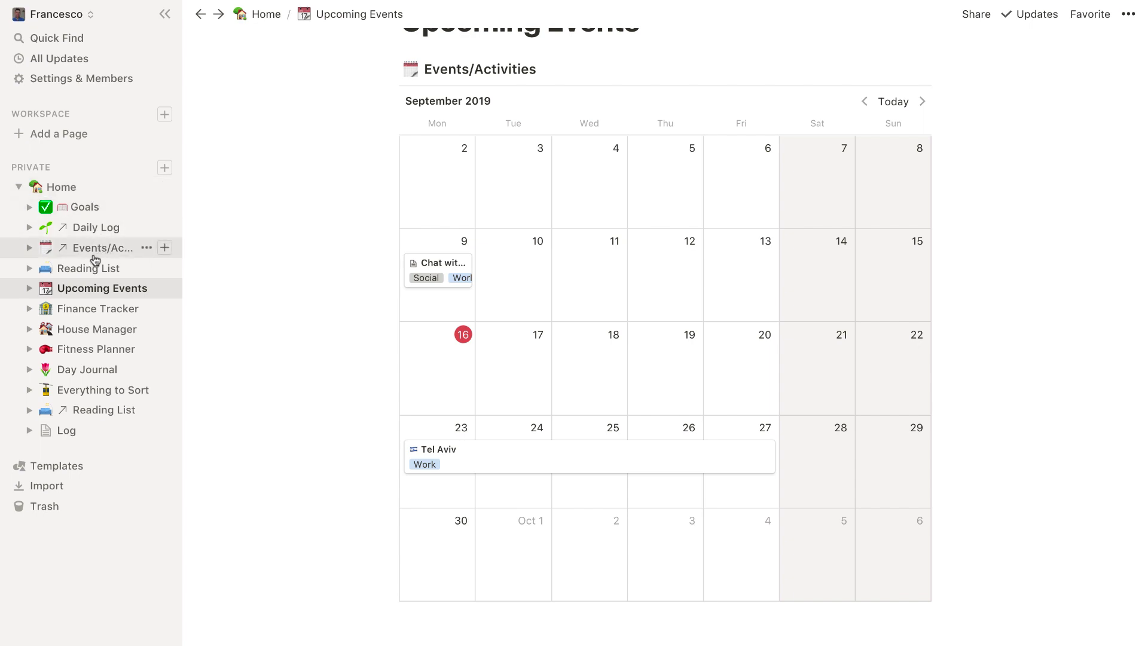
left_click(78, 431)
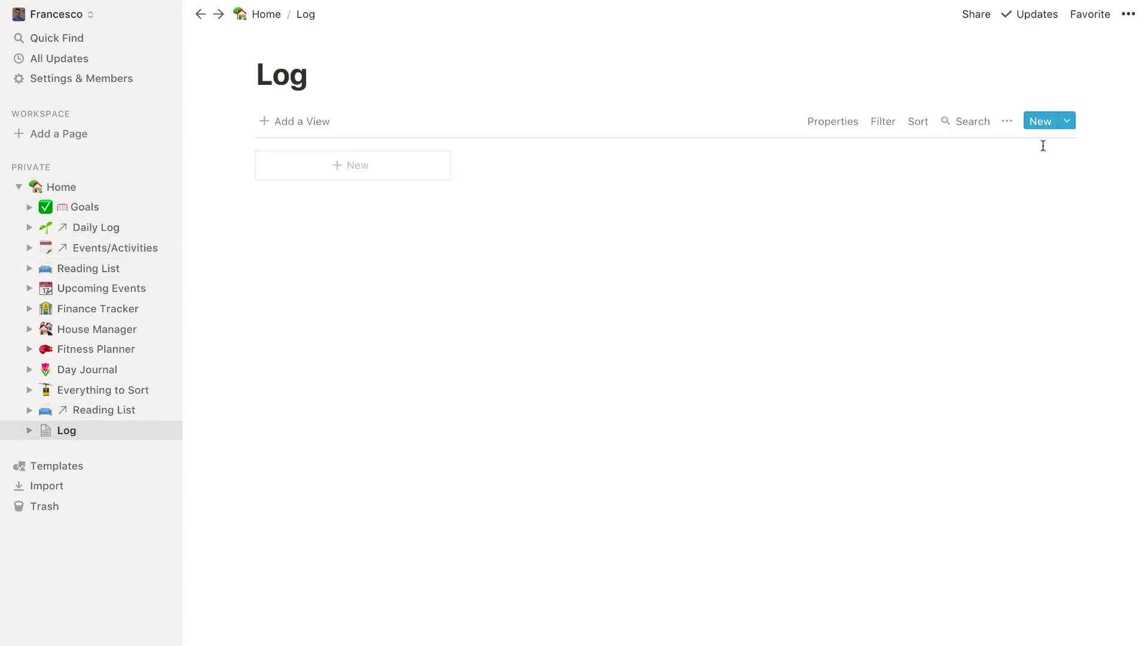
Step: Edit the New Log template and add a linked Events/Activities database under 'What's on today?'
left_click(1066, 121)
left_click(1123, 152)
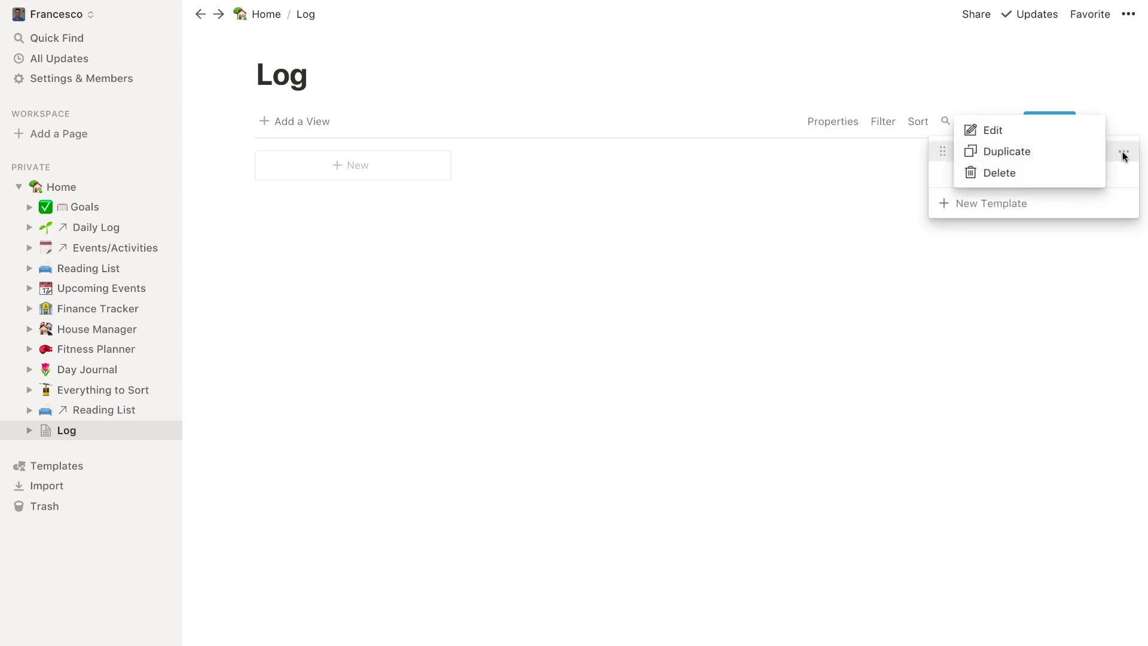
left_click(1006, 128)
scroll(553, 468, "down", 8)
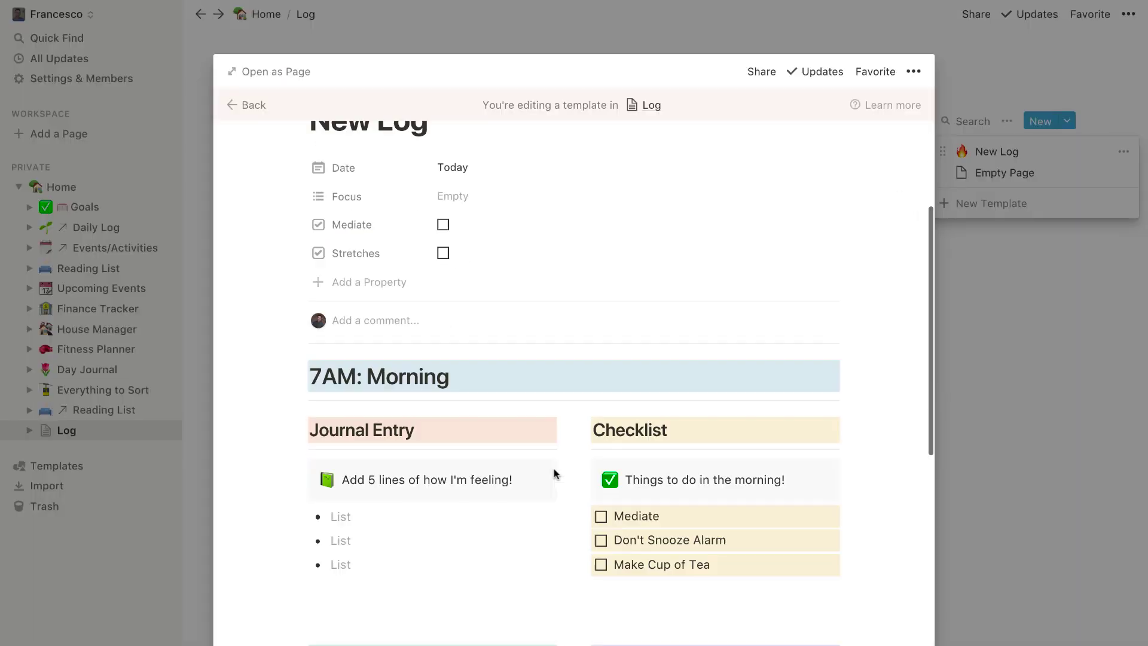
left_click(660, 477)
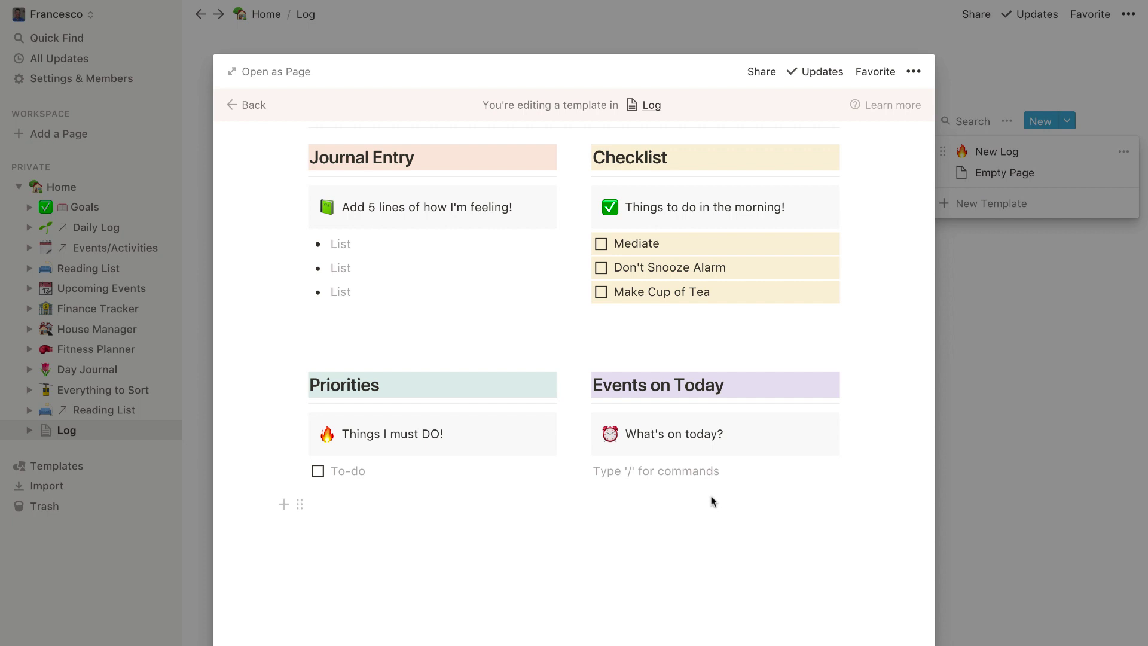
type("/link")
key("Down")
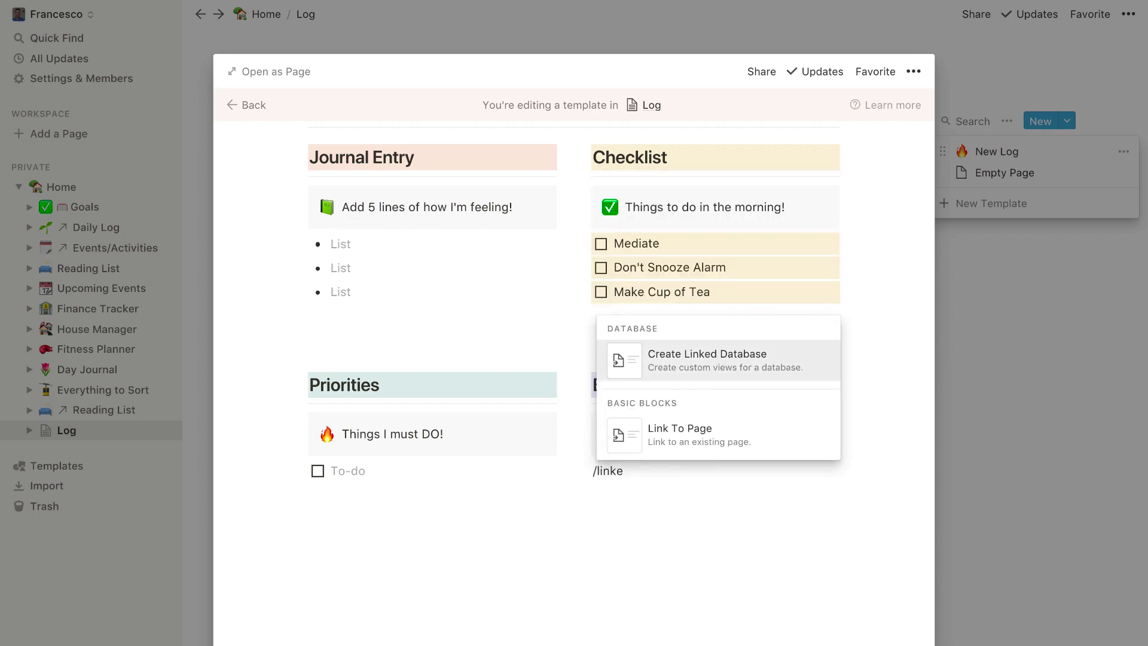
key("Return")
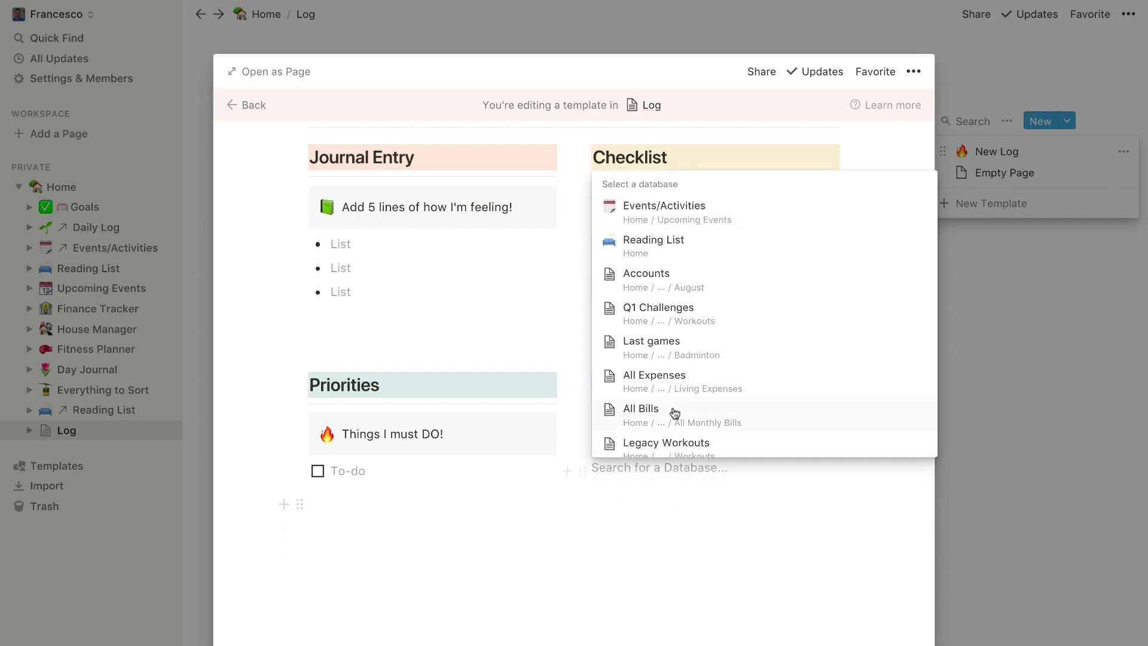
scroll(674, 412, "down", 1)
left_click(691, 210)
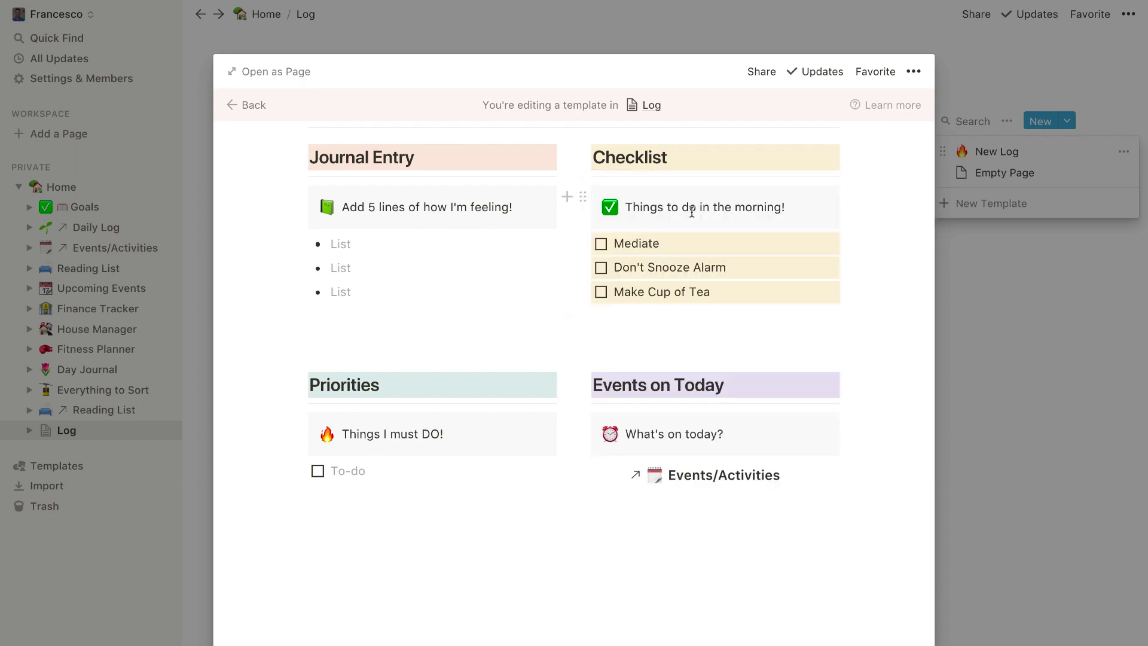
Step: Drag the linked Events/Activities view above the Priorities heading
scroll(697, 514, "down", 10)
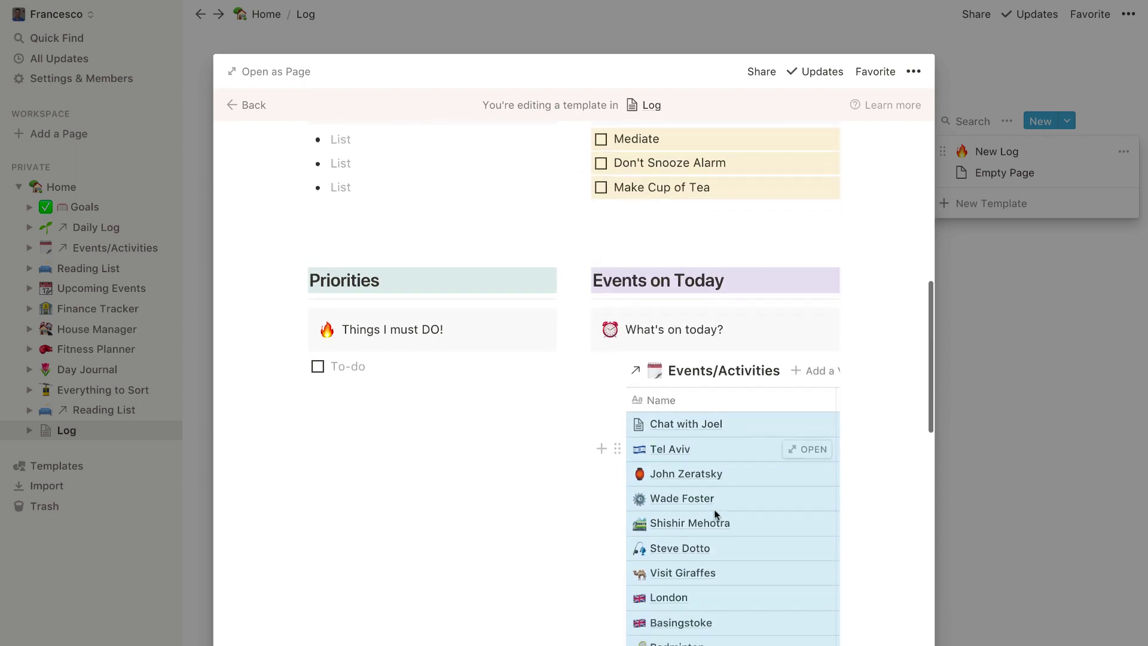
scroll(722, 515, "up", 7)
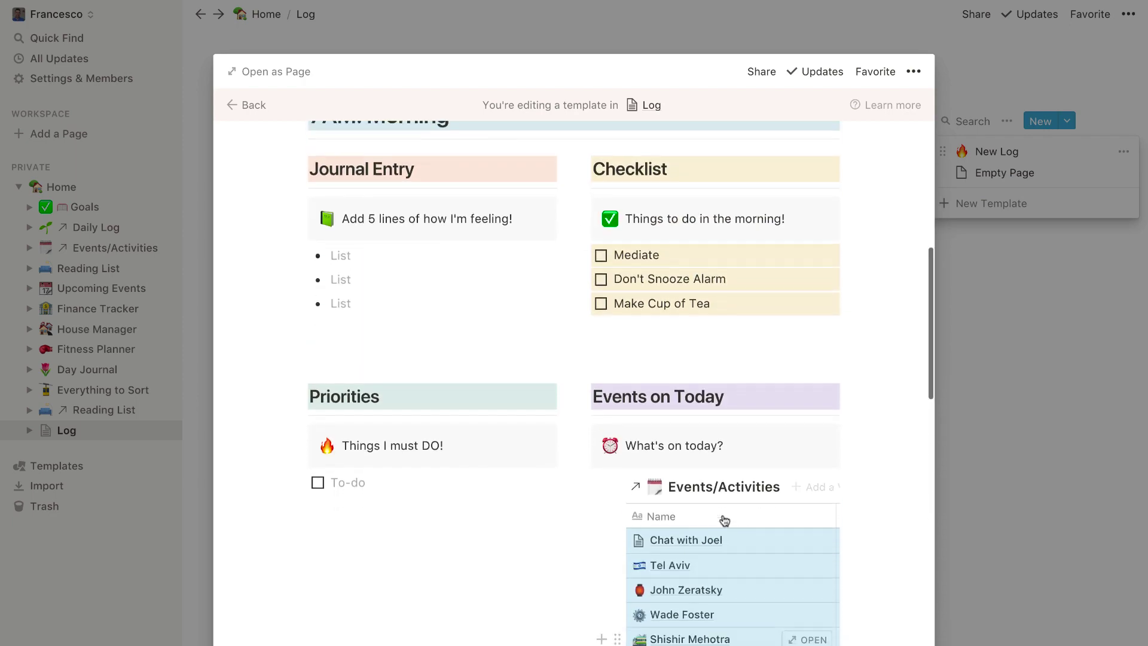
scroll(748, 490, "down", 1)
scroll(774, 508, "right", 10)
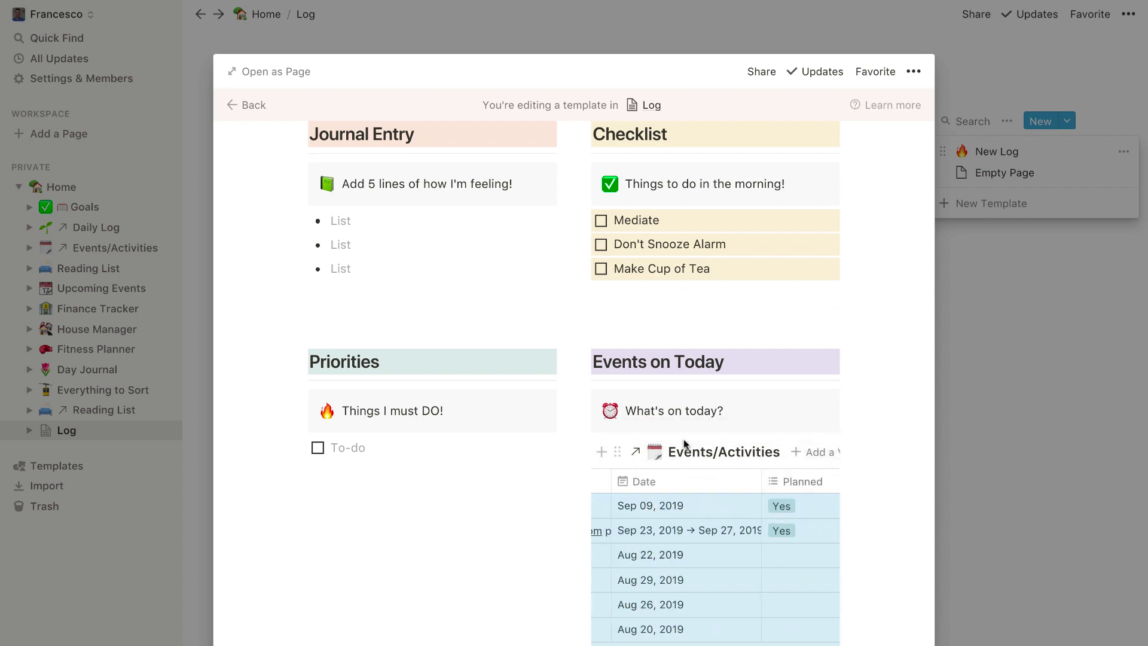
scroll(657, 454, "down", 3)
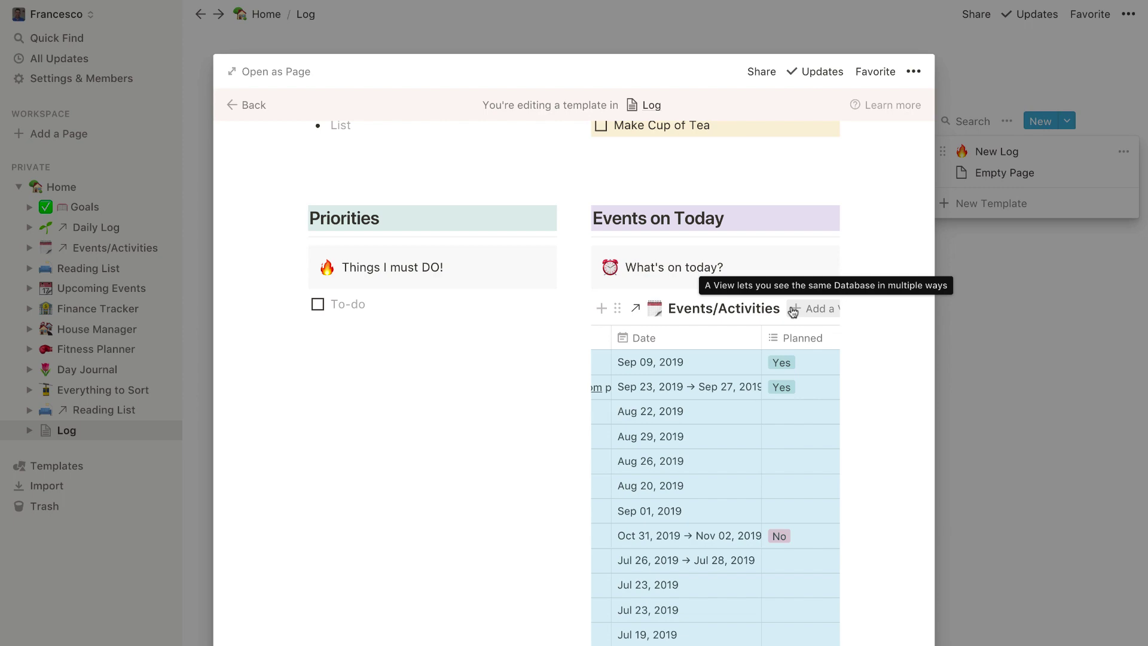
left_click_drag(616, 308, 399, 481)
scroll(401, 482, "down", 4)
scroll(476, 374, "up", 6)
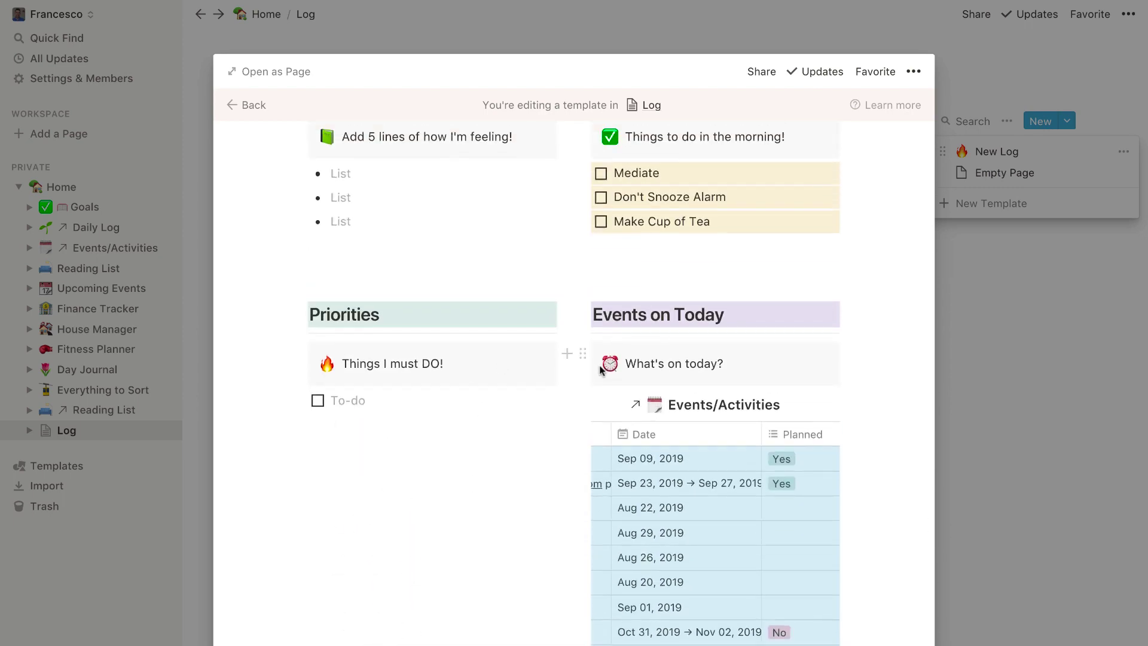
left_click_drag(618, 404, 469, 281)
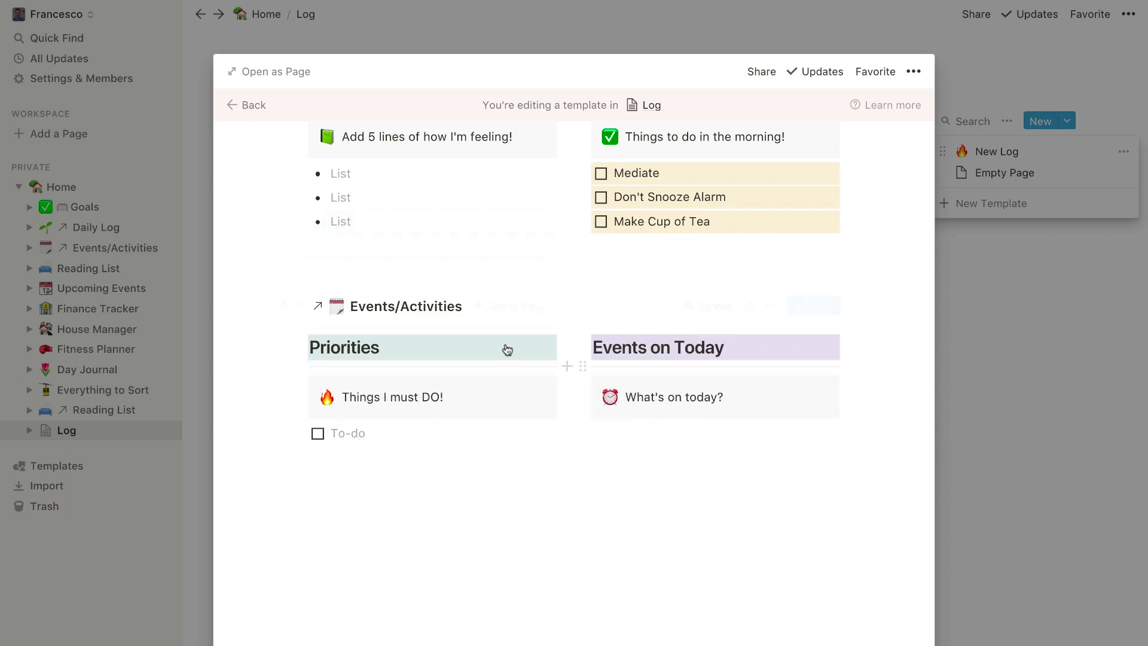
Step: Filter the linked Events/Activities view to Date Is Today
left_click(771, 306)
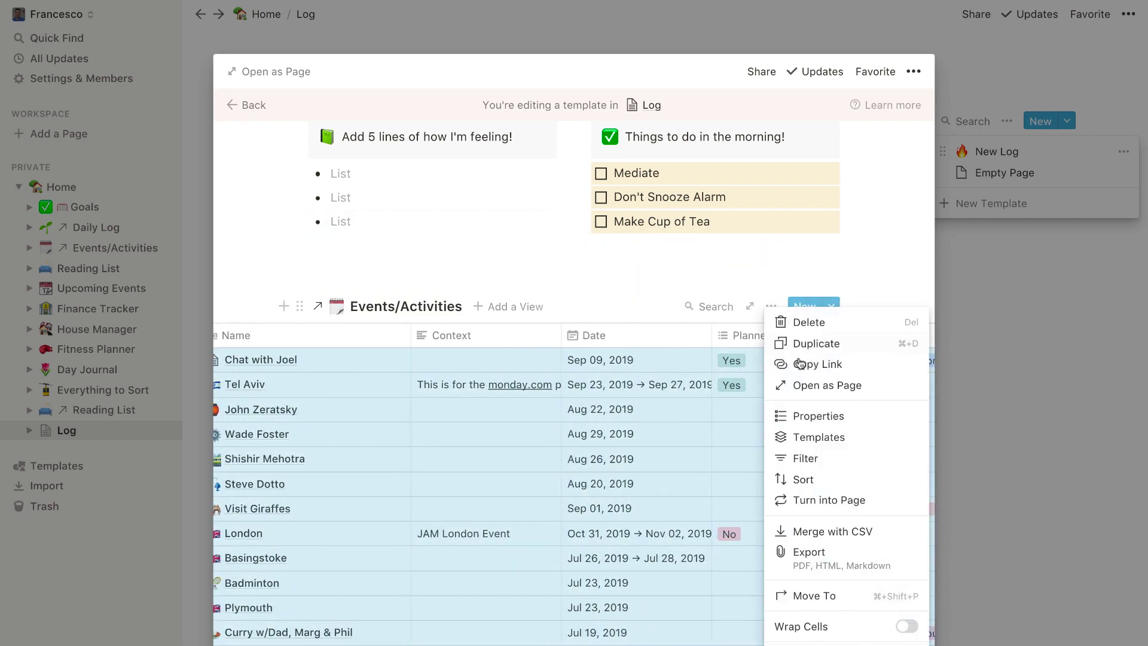
left_click(802, 458)
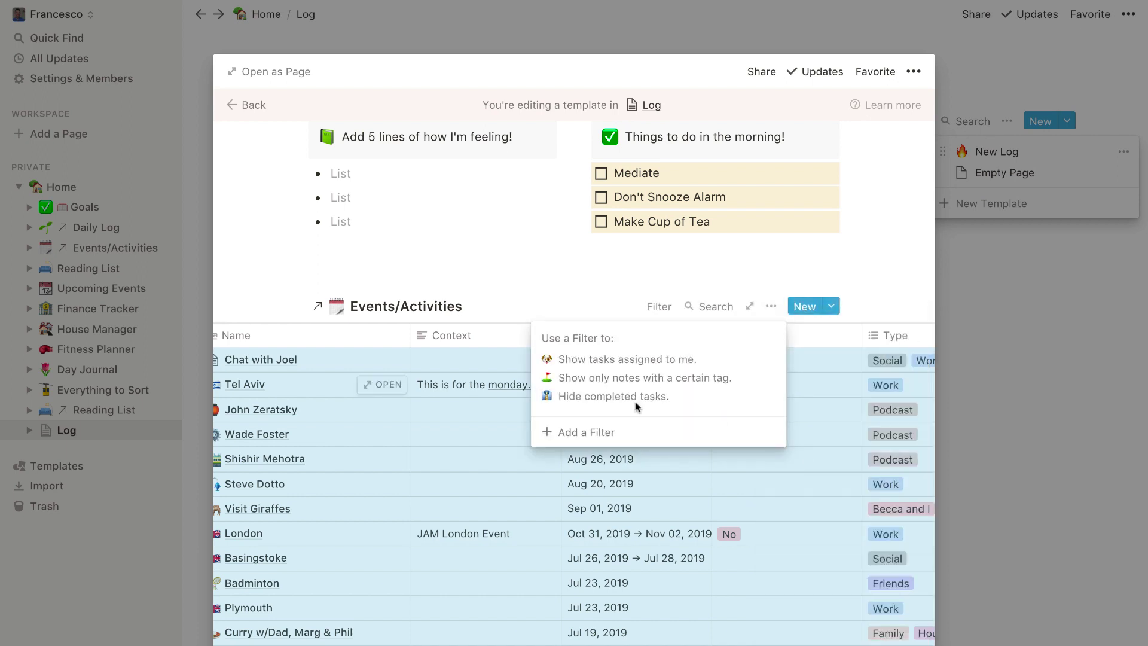
left_click(598, 431)
left_click(578, 339)
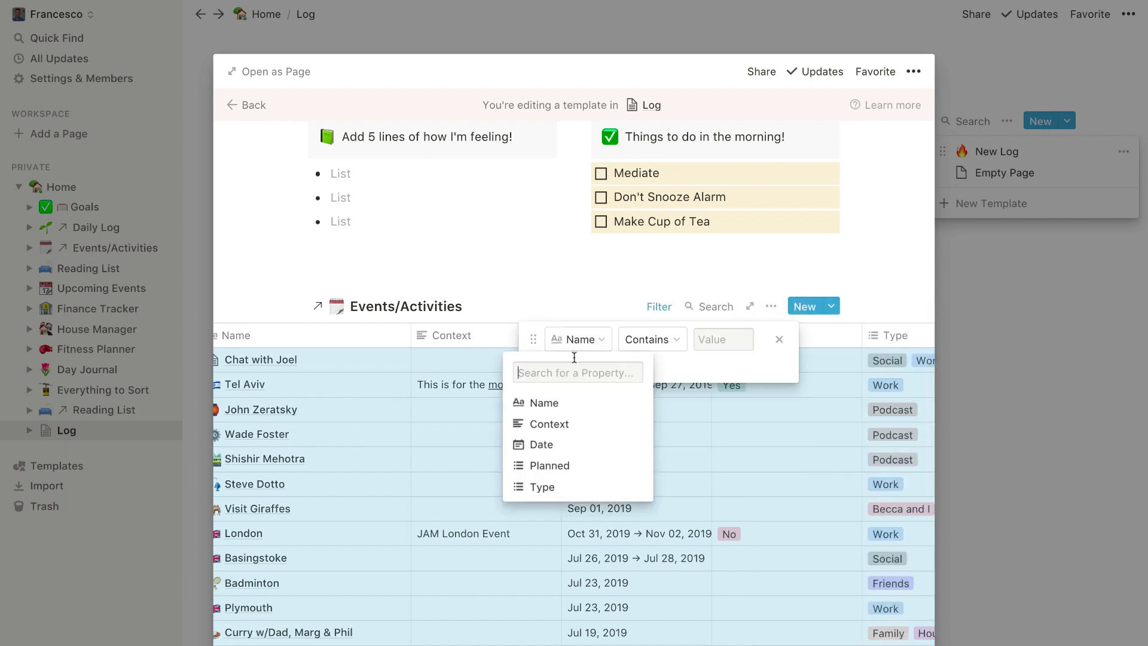
left_click(554, 448)
left_click(658, 339)
left_click(654, 387)
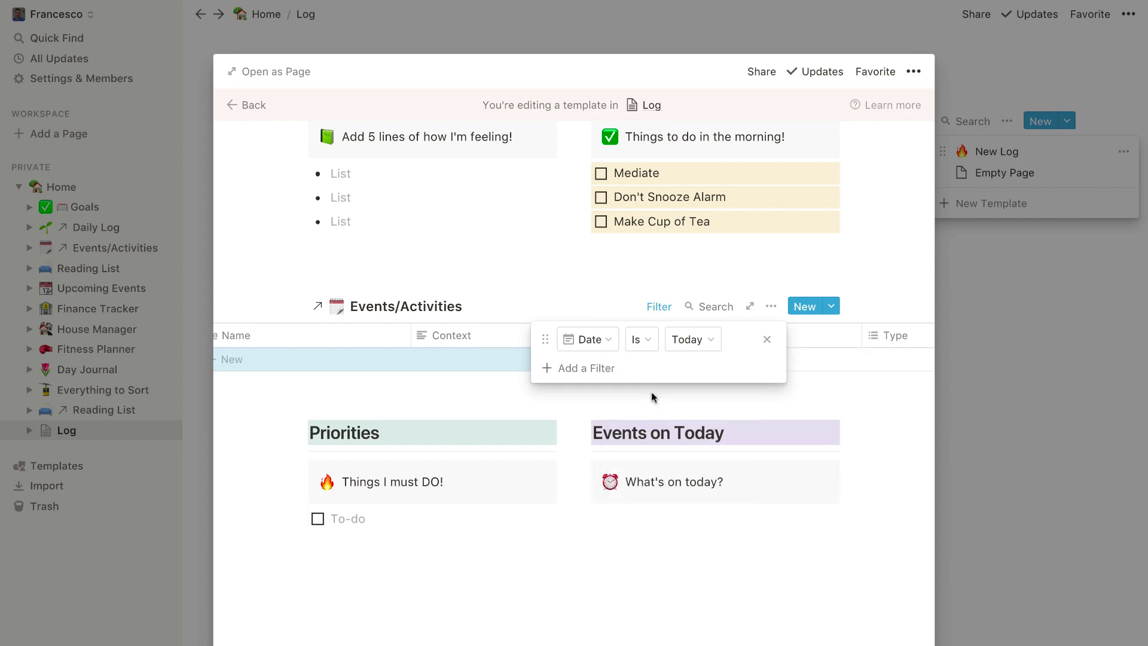
left_click(564, 289)
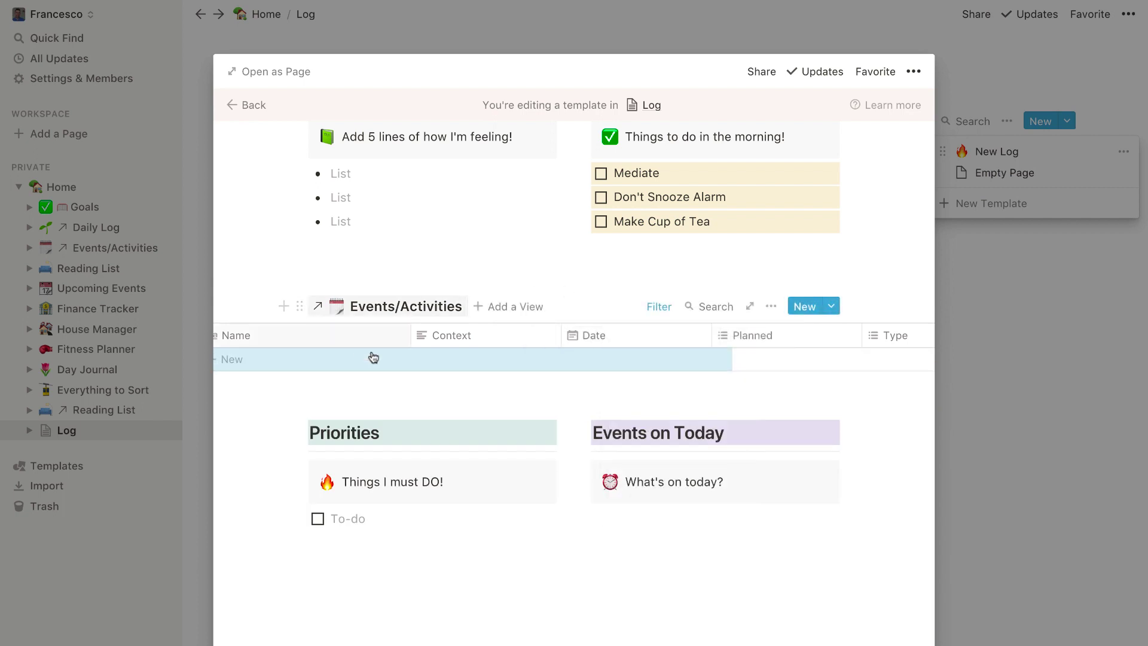
Step: Move the linked view back under the 'What's on today?' callout in Events on Today
scroll(373, 357, "left", 4)
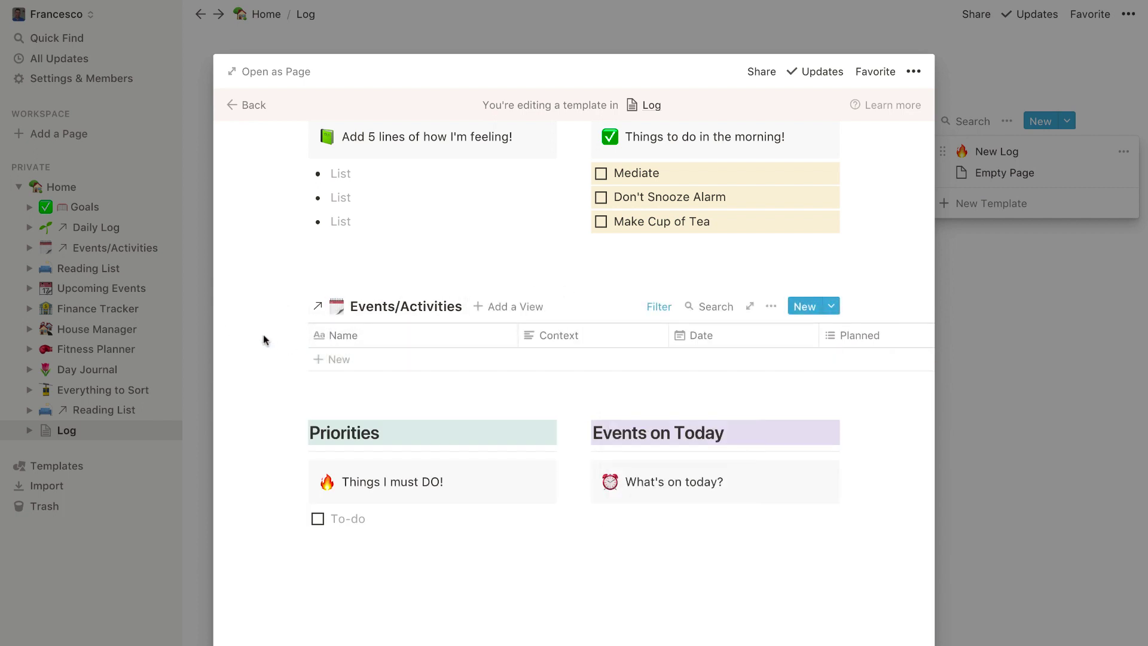
left_click_drag(300, 306, 644, 515)
scroll(658, 519, "down", 1)
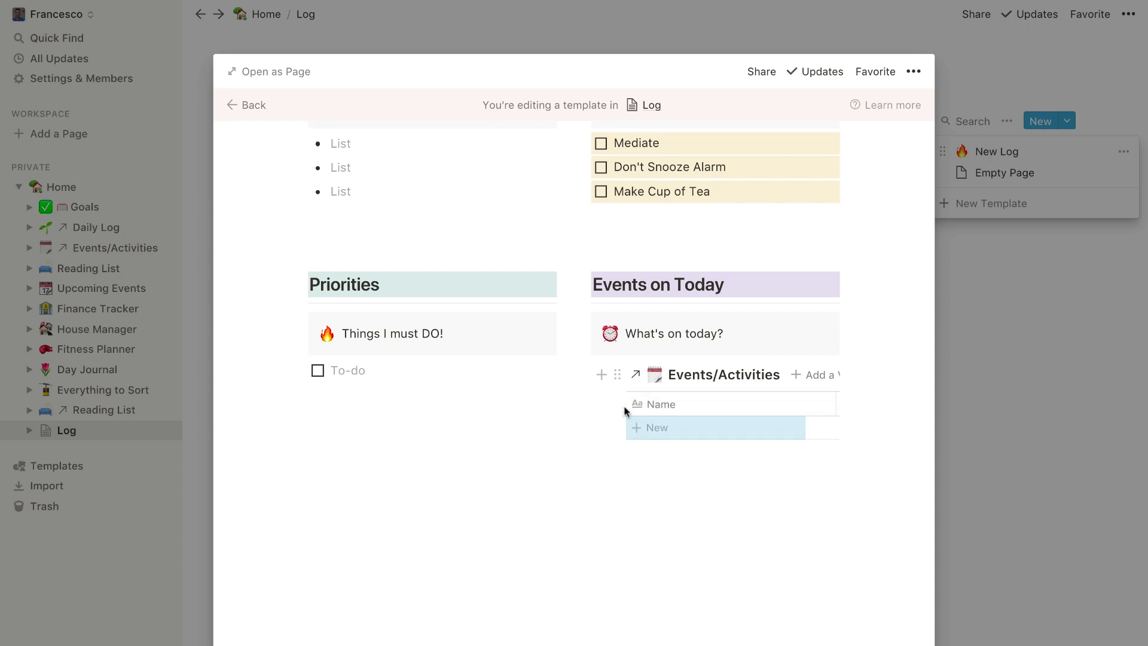
scroll(484, 409, "up", 5)
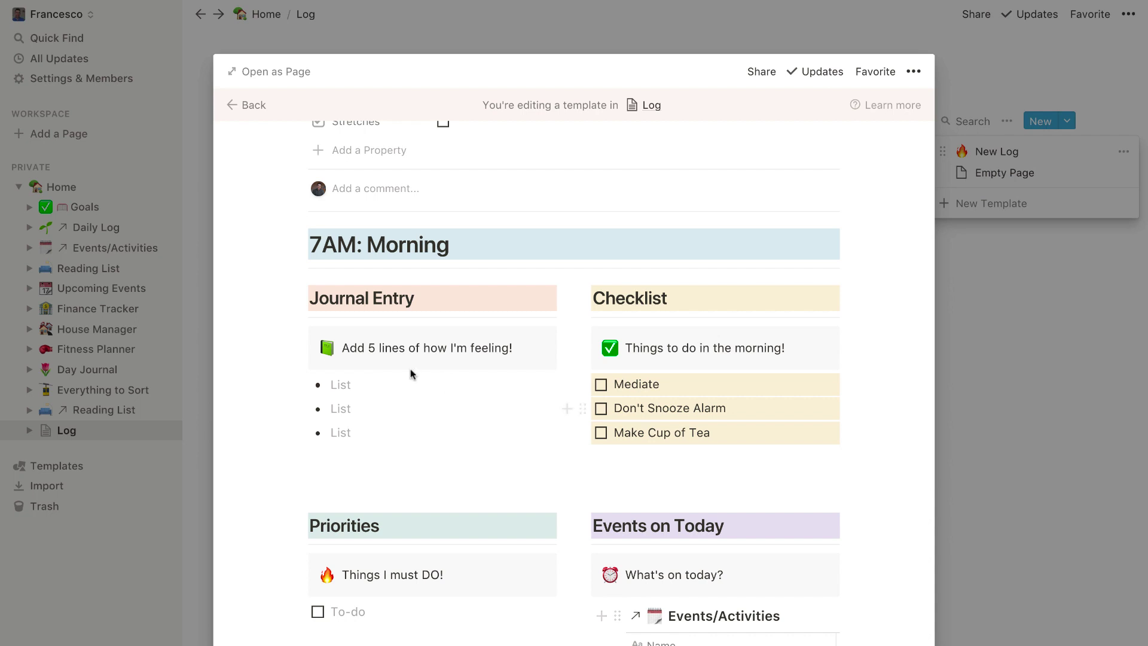
Step: Close the New Log template editor and go to the Daily Log page
left_click_drag(299, 245, 357, 269)
left_click(135, 252)
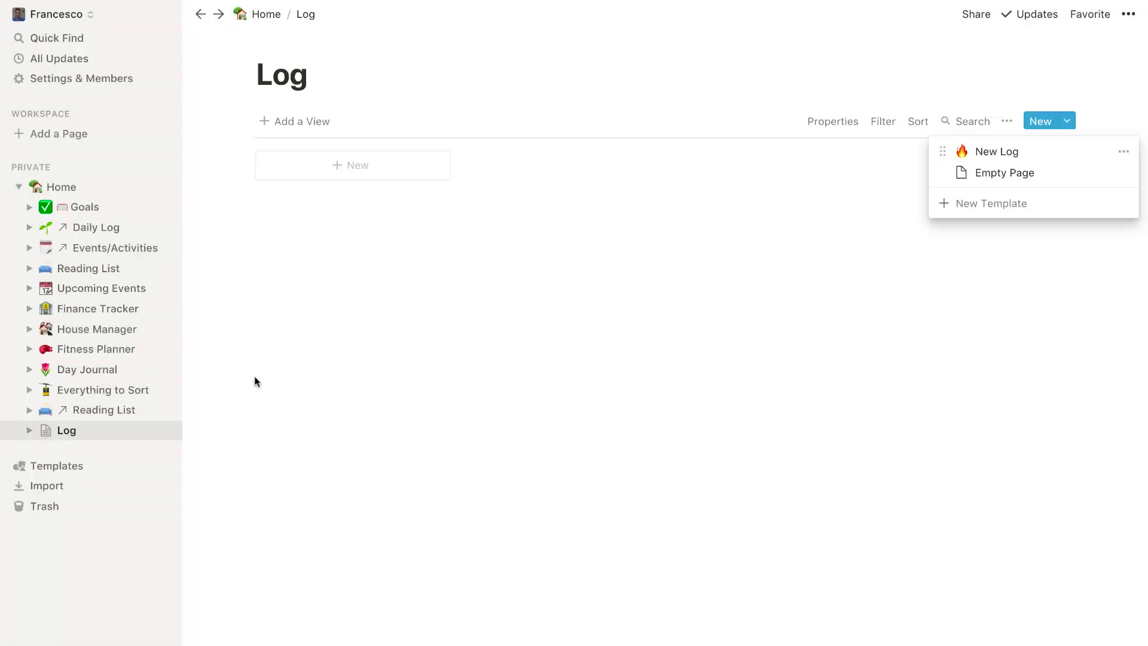
left_click(96, 227)
left_click(96, 227)
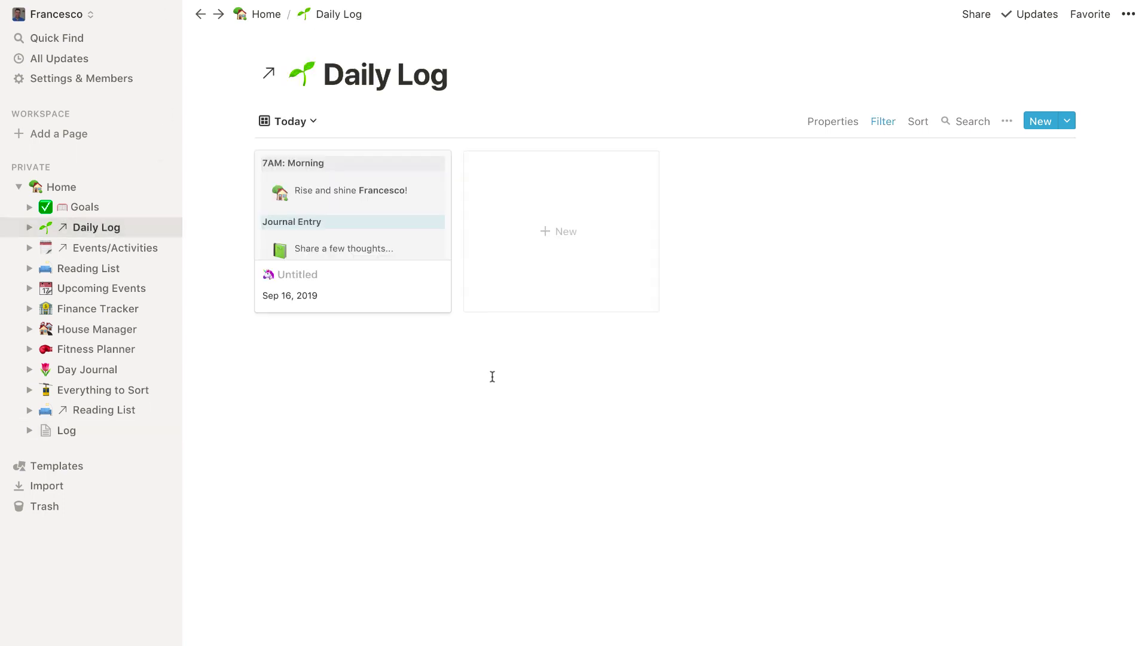
Step: Open the untitled Sep 16, 2019 Daily Log entry and review its layout
left_click(417, 248)
scroll(562, 464, "down", 6)
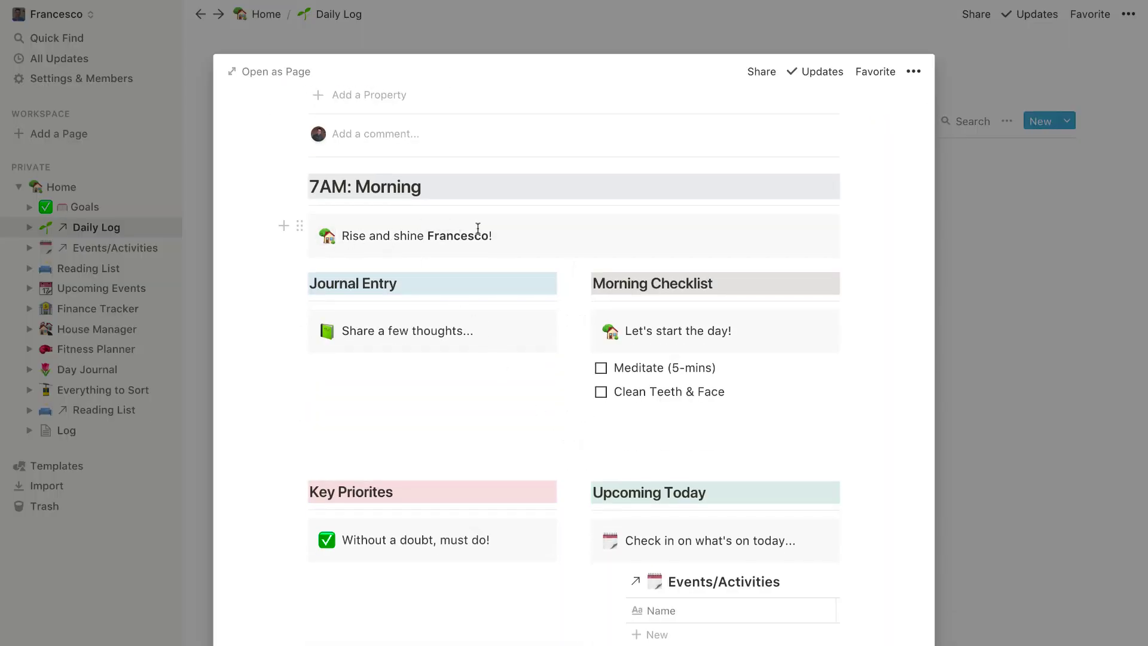
scroll(554, 358, "down", 6)
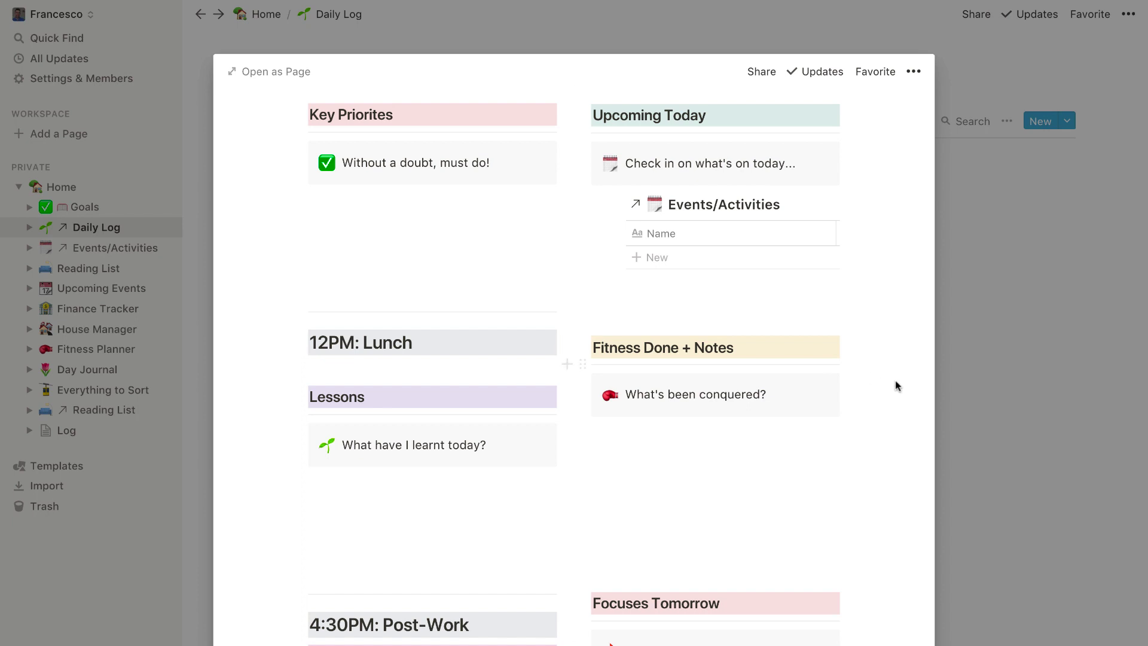
scroll(315, 509, "down", 3)
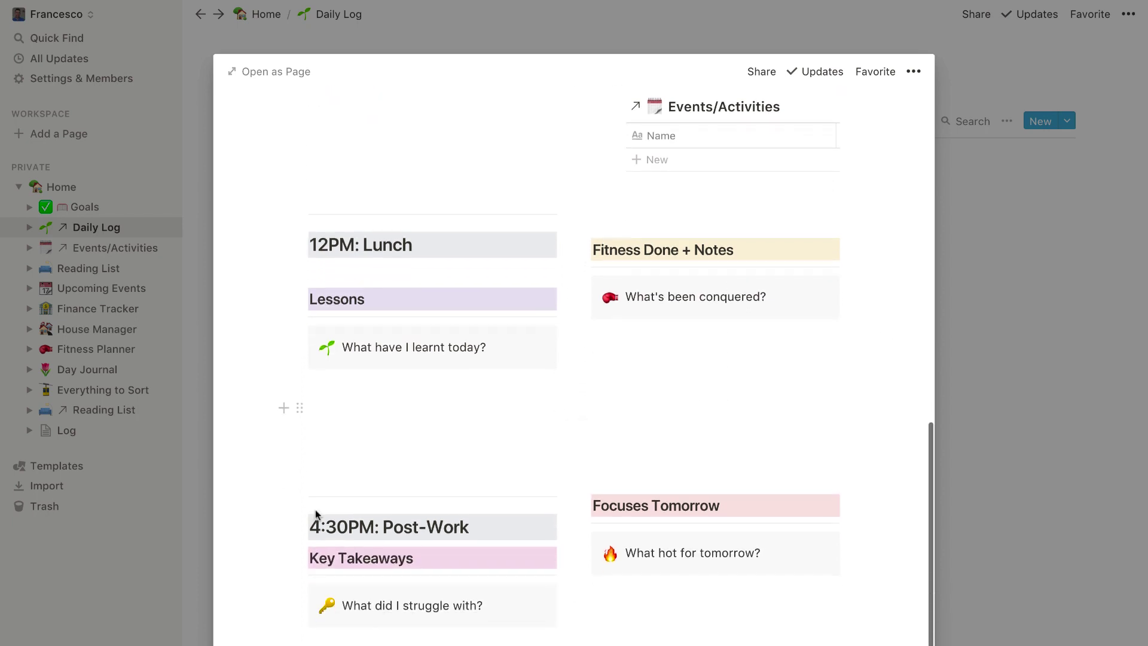
scroll(441, 459, "down", 1)
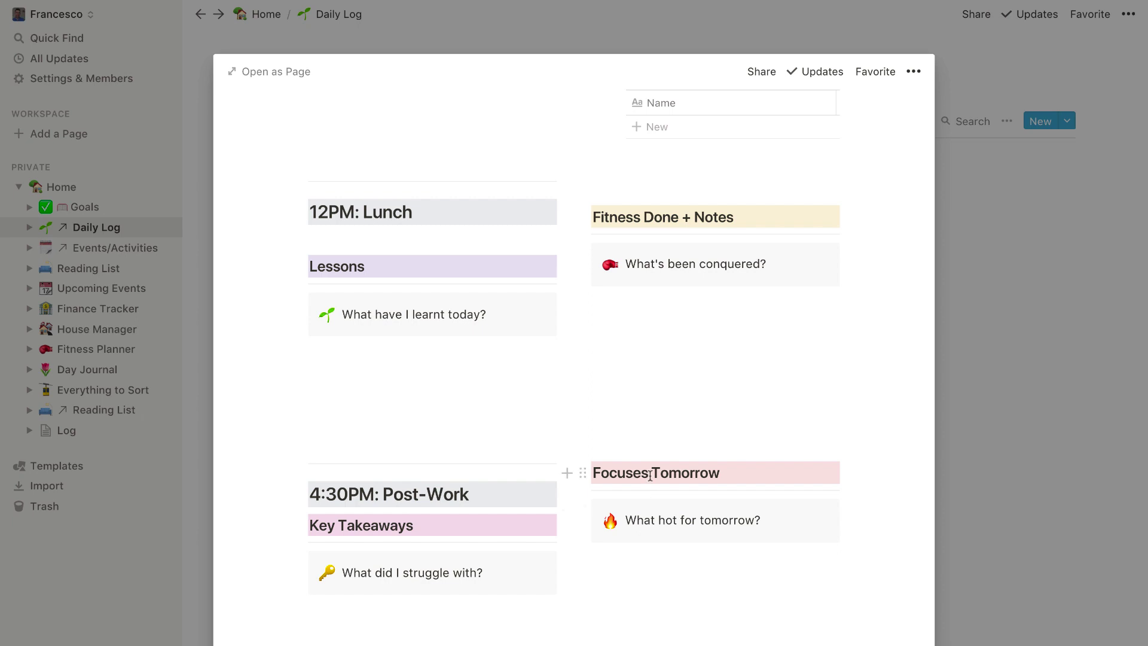
Step: Remove a stray character added above Focuses Tomorrow, then close the entry
left_click(607, 439)
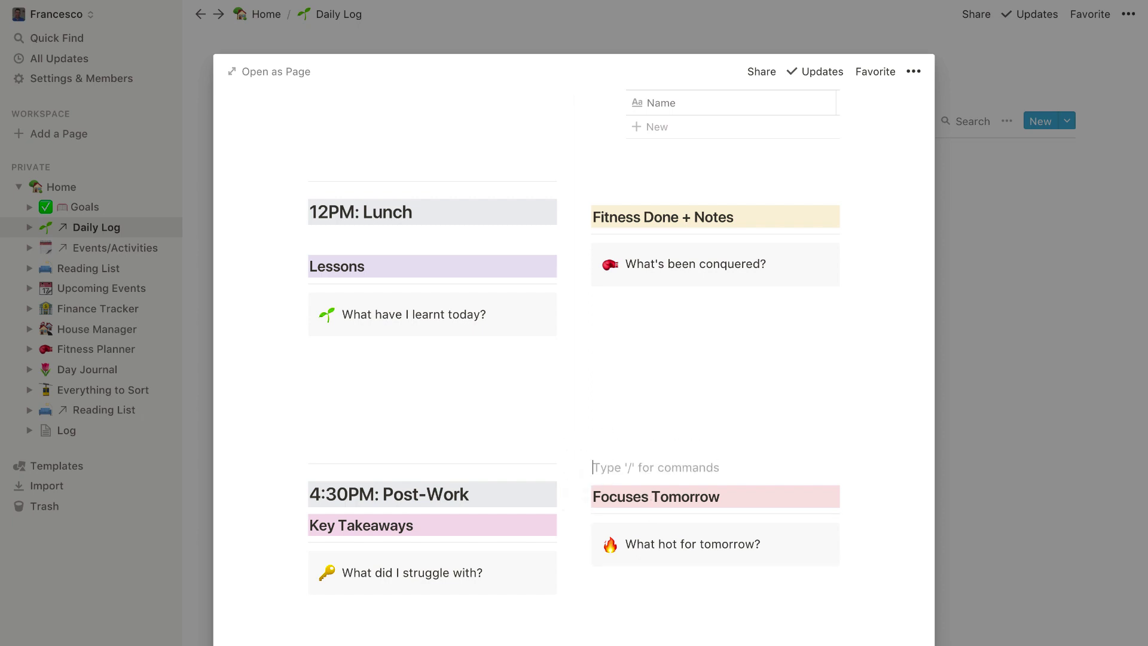
type("\\")
key("BackSpace")
key("Return")
scroll(569, 403, "up", 5)
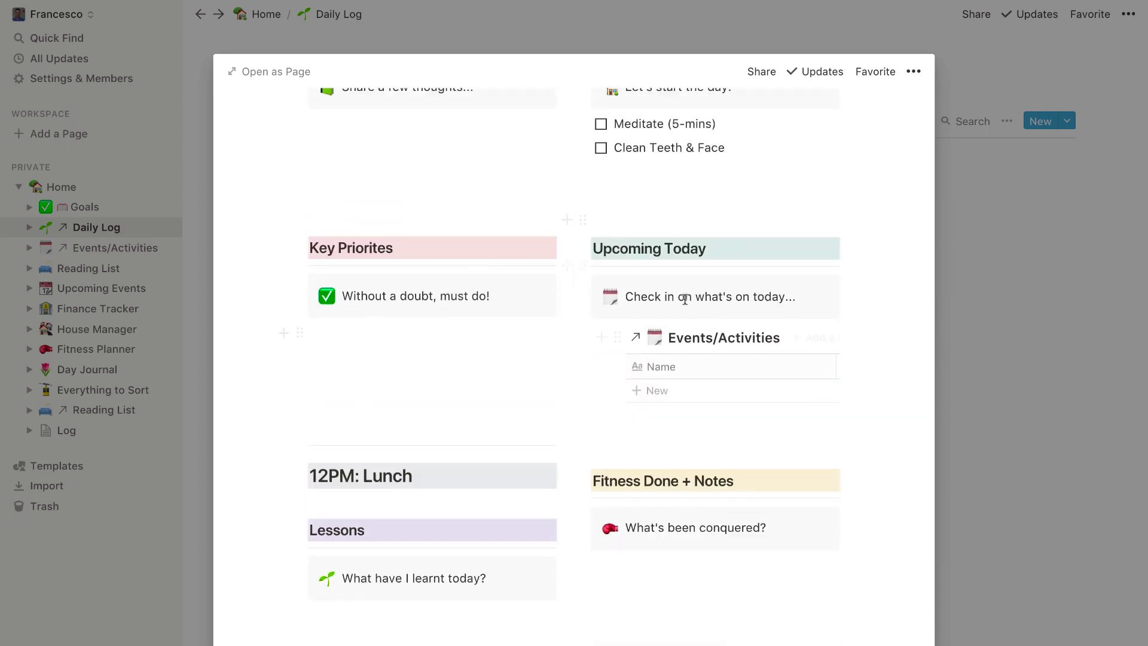
scroll(685, 299, "up", 3)
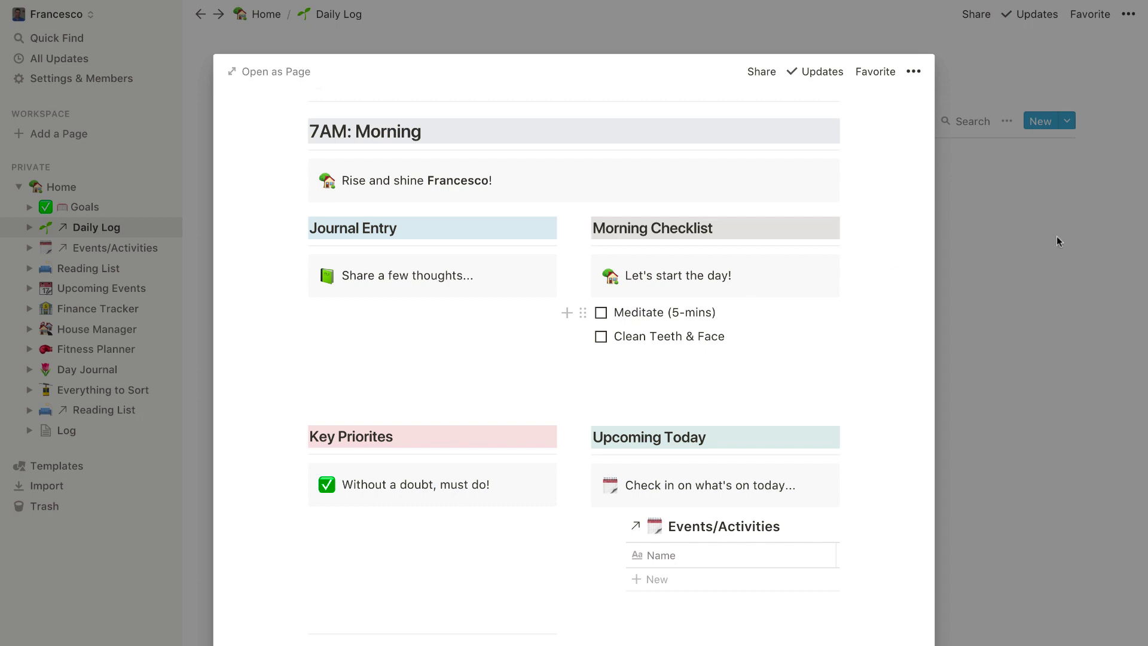
left_click(1113, 229)
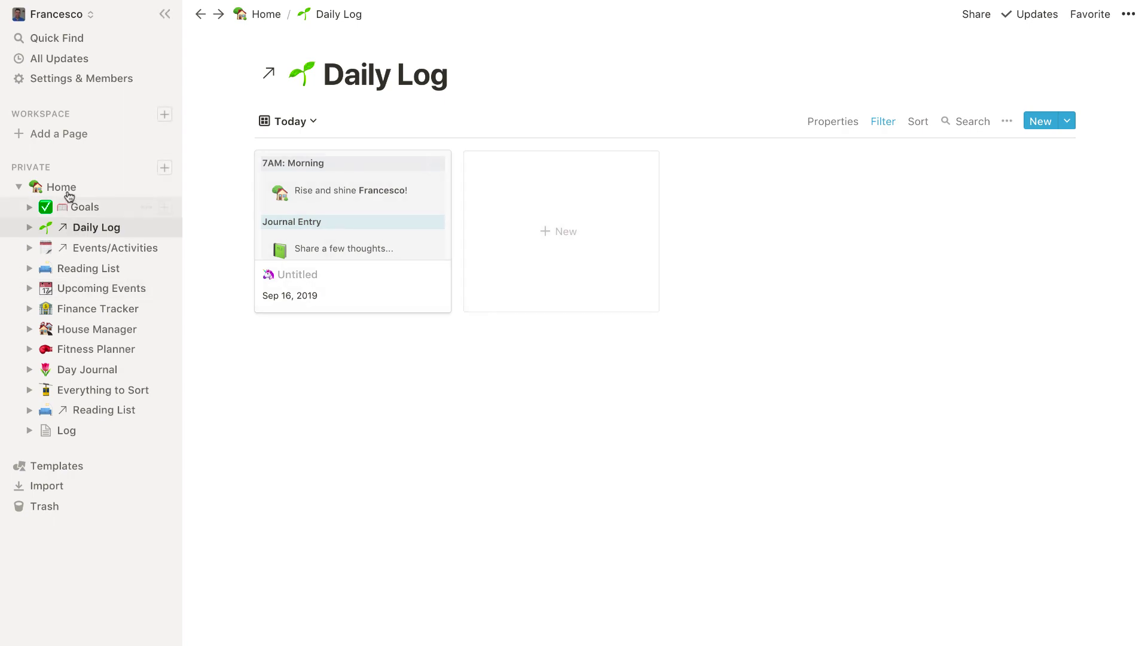
Step: On Home, set the Daily Log view's filter to Date Is Today and scroll to Log
left_click(113, 190)
scroll(464, 323, "down", 4)
scroll(464, 323, "down", 4)
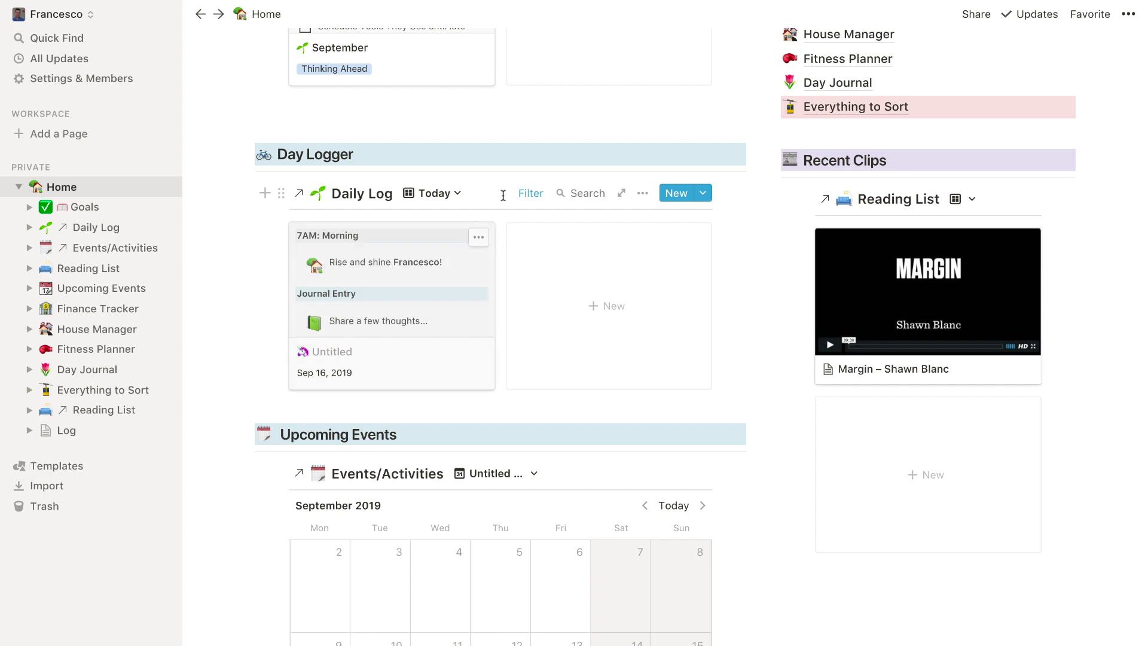
left_click(537, 193)
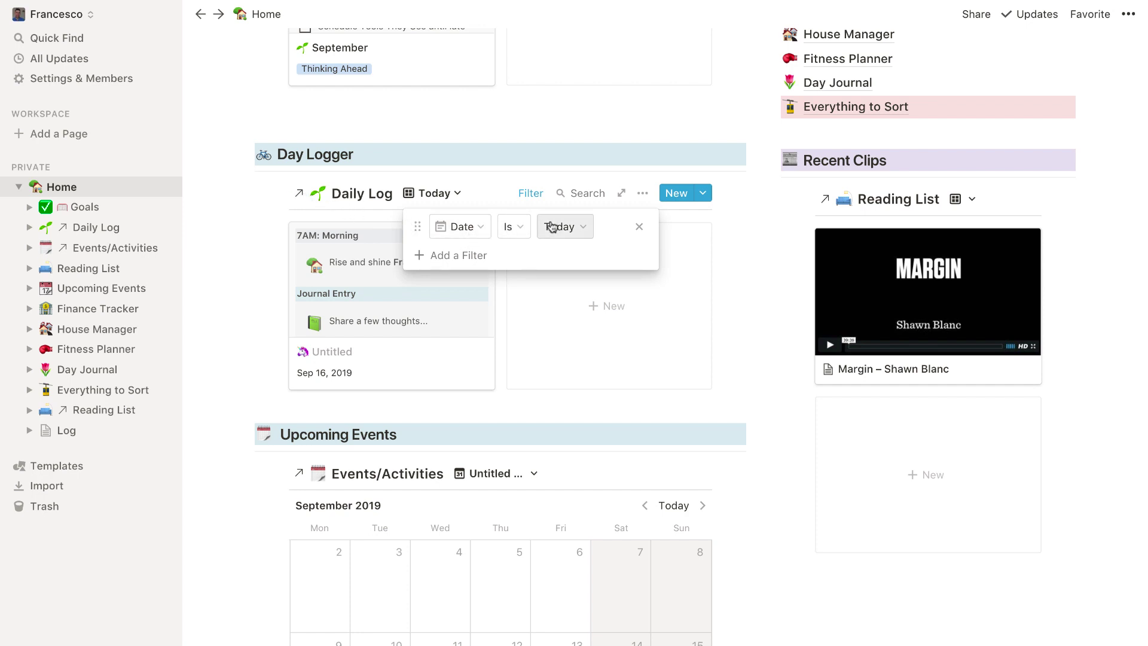
left_click(524, 161)
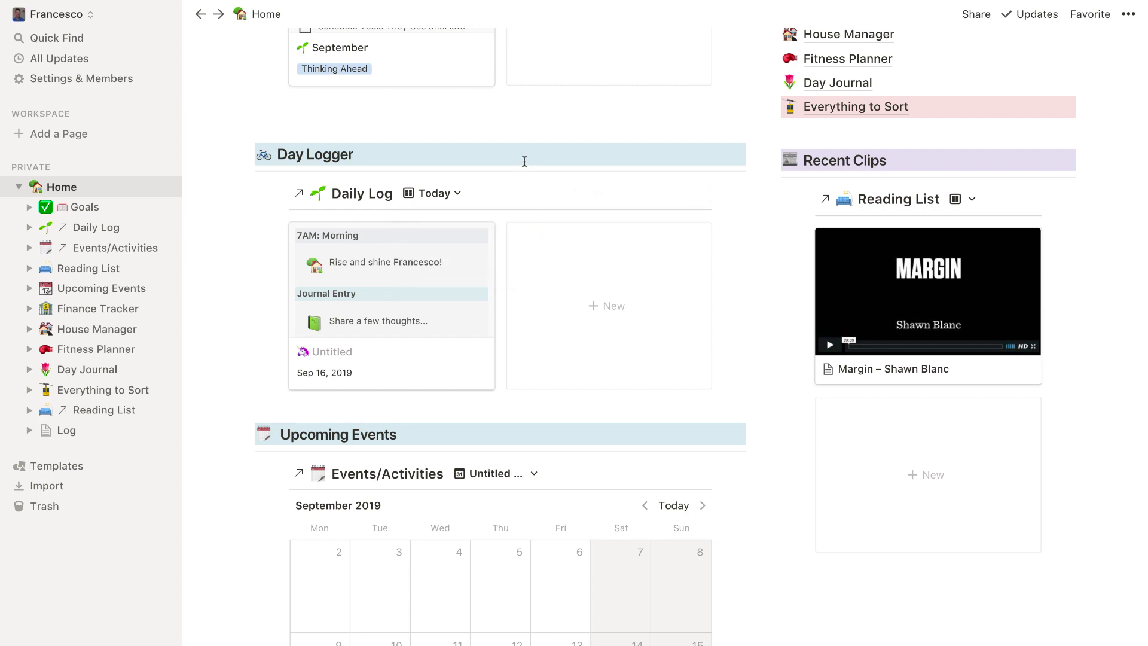
scroll(502, 246, "down", 15)
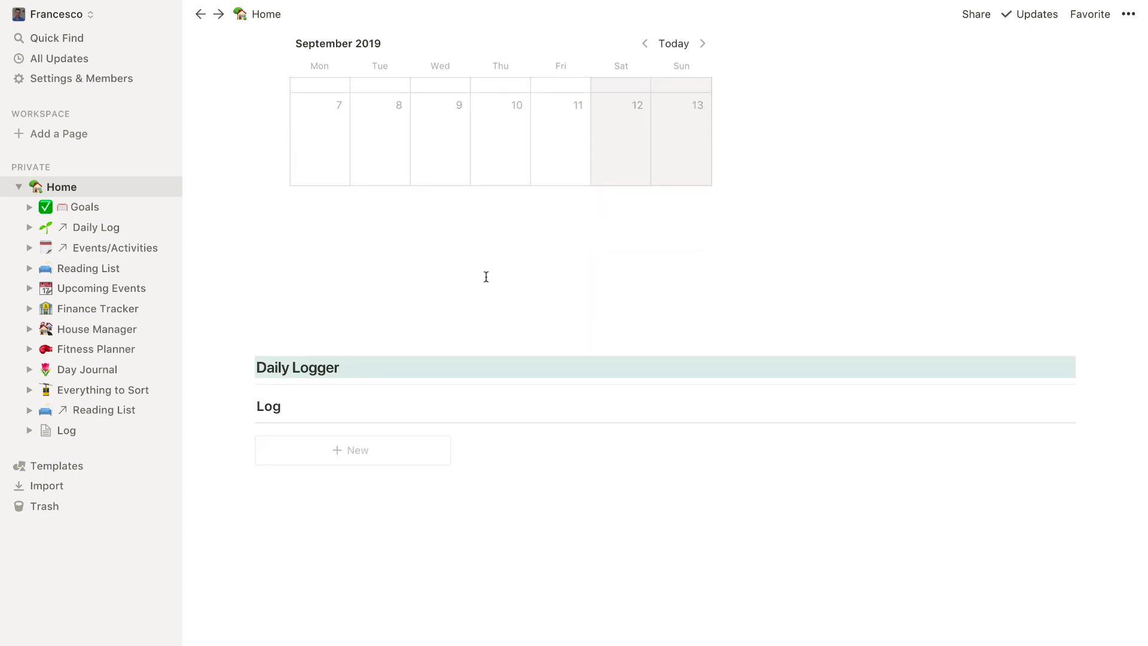
Step: Add an entry to the Log database using the New Log template
left_click(339, 460)
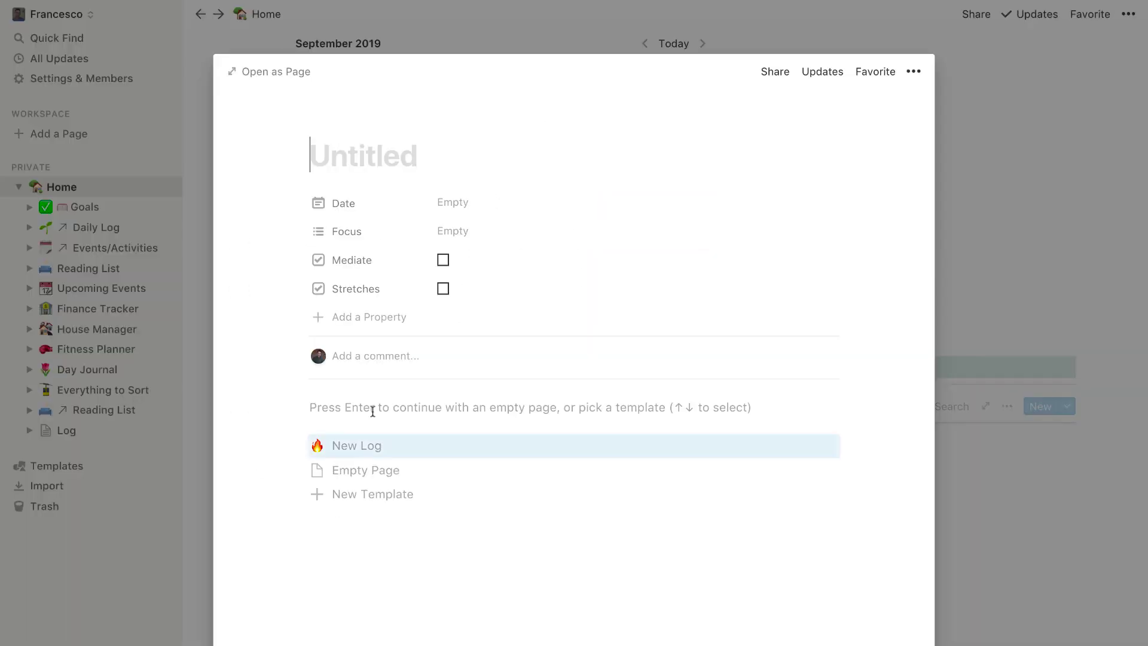
left_click(384, 445)
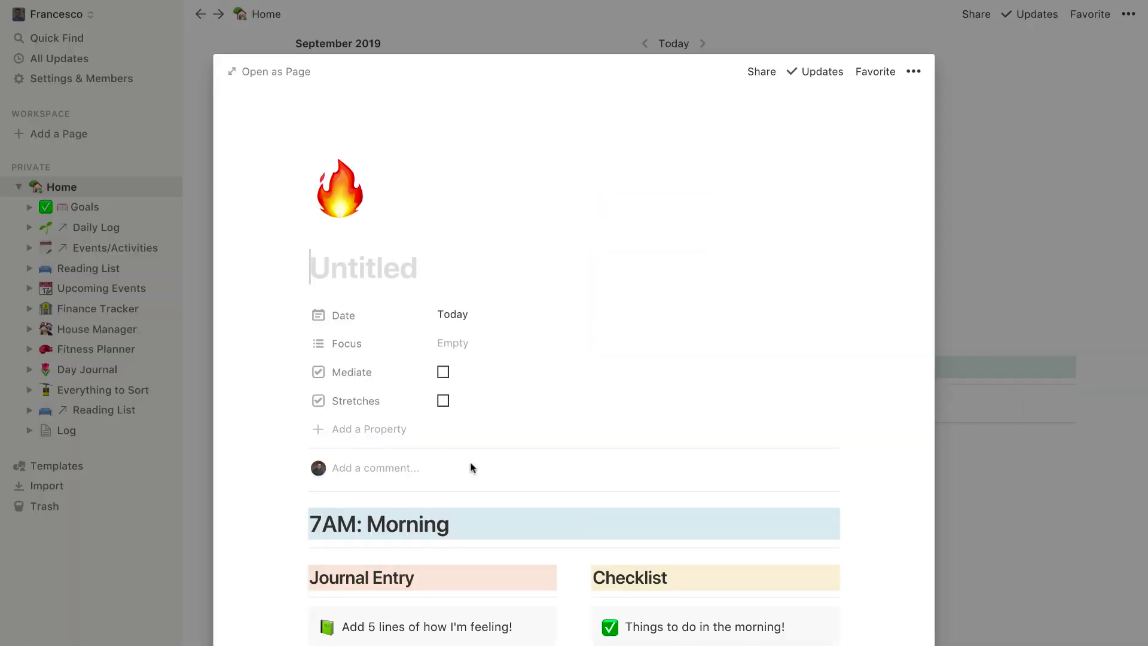
scroll(470, 463, "down", 8)
scroll(470, 461, "up", 1)
scroll(470, 462, "up", 6)
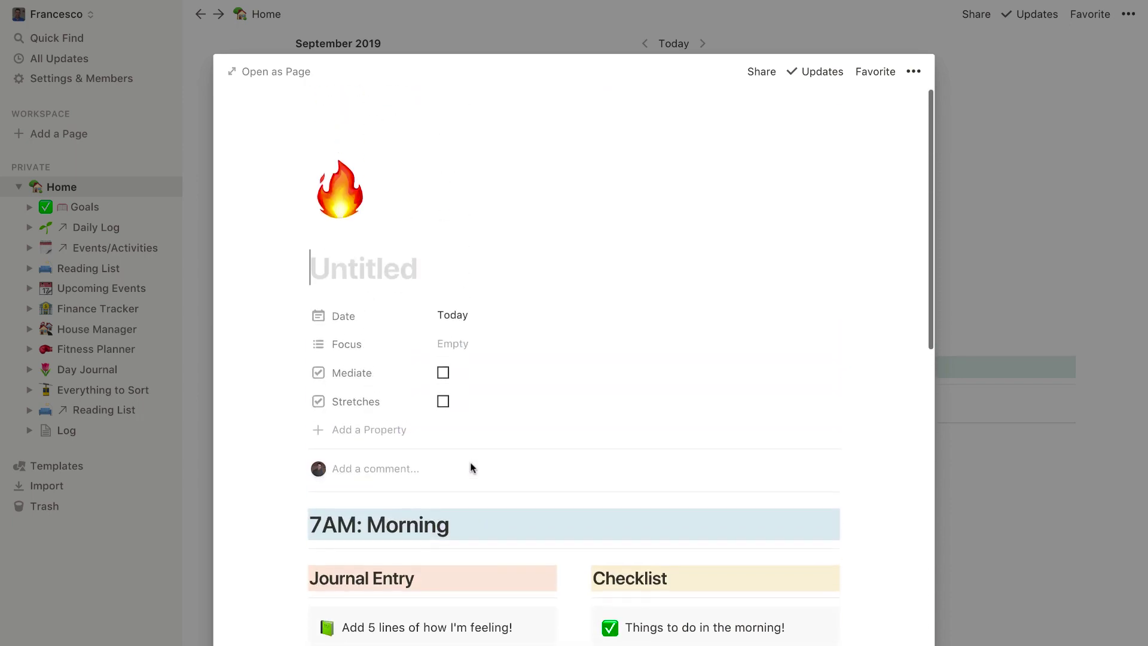
left_click(1002, 365)
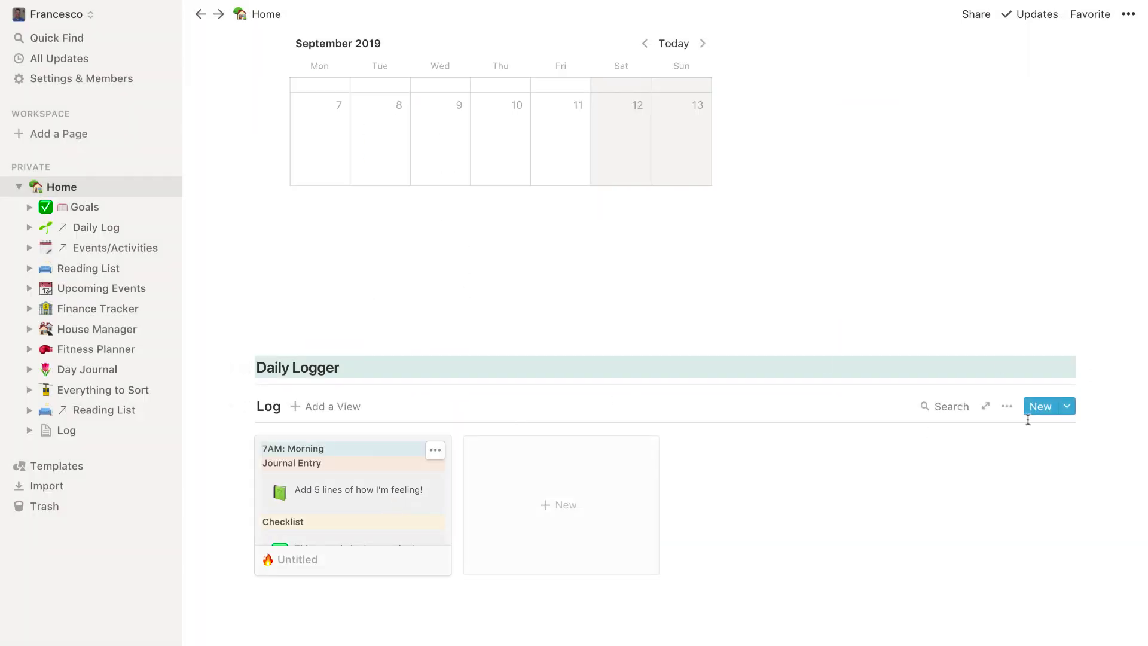
Step: Filter the Log board to Date Is Today
left_click(1010, 406)
left_click(1013, 493)
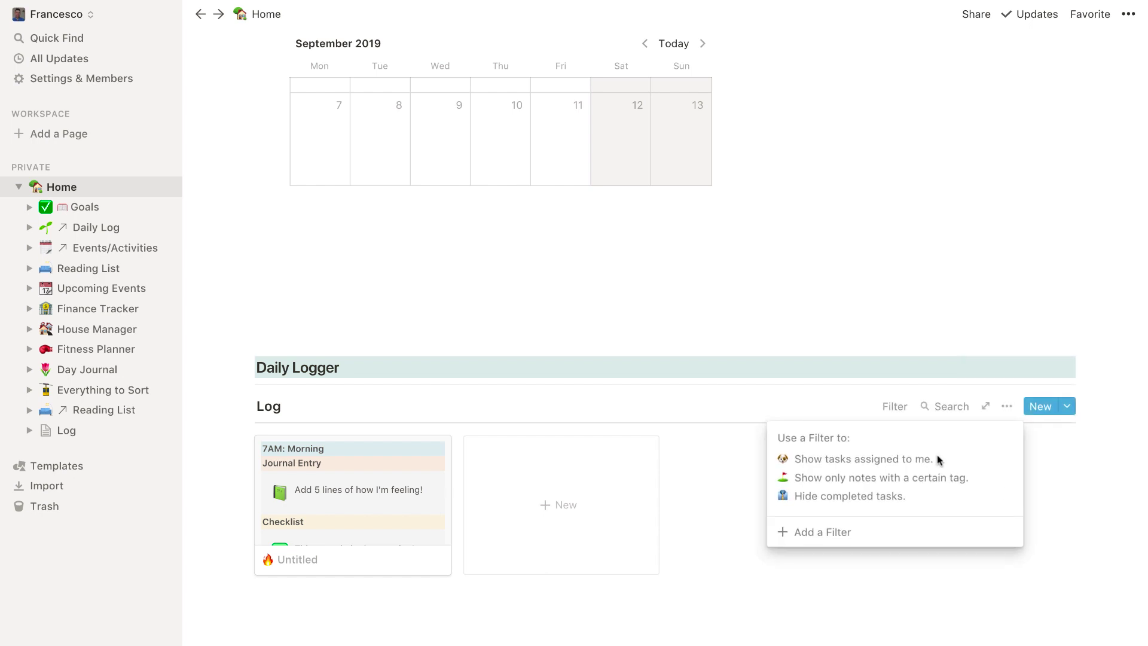
left_click(801, 526)
left_click(814, 439)
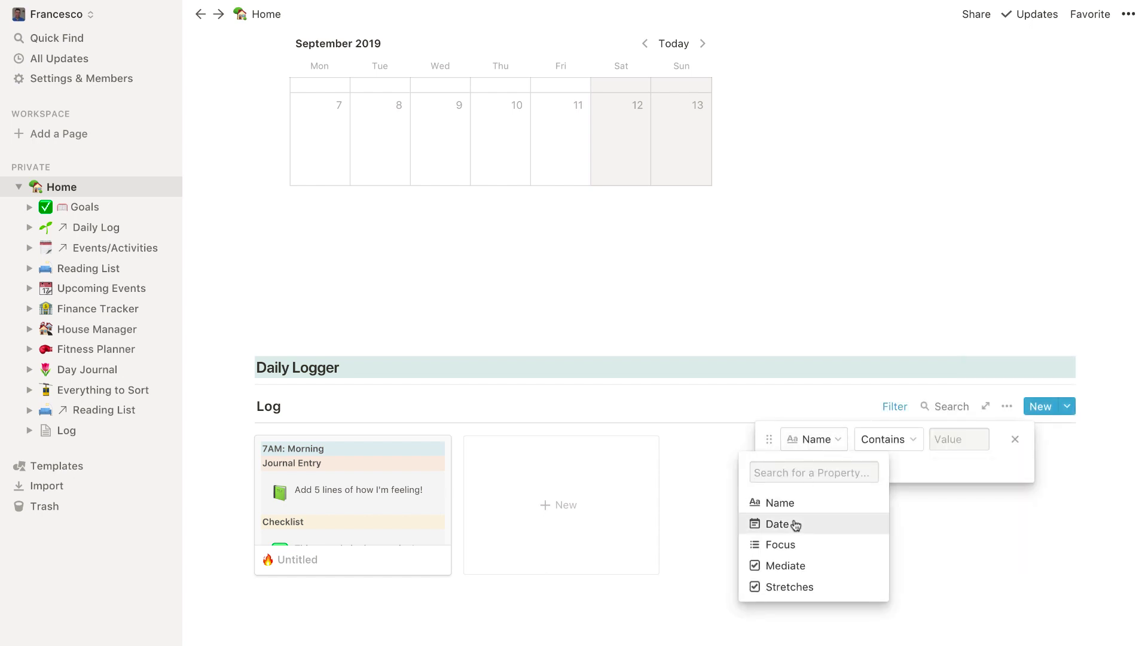
left_click(782, 524)
left_click(915, 441)
left_click(893, 488)
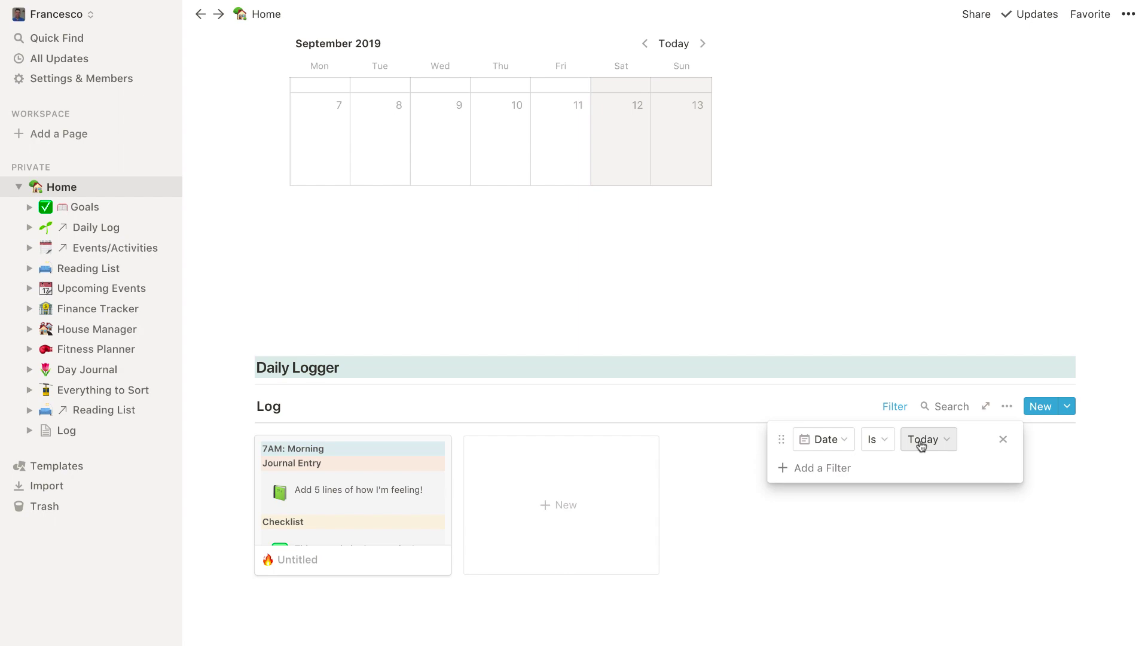
left_click(708, 284)
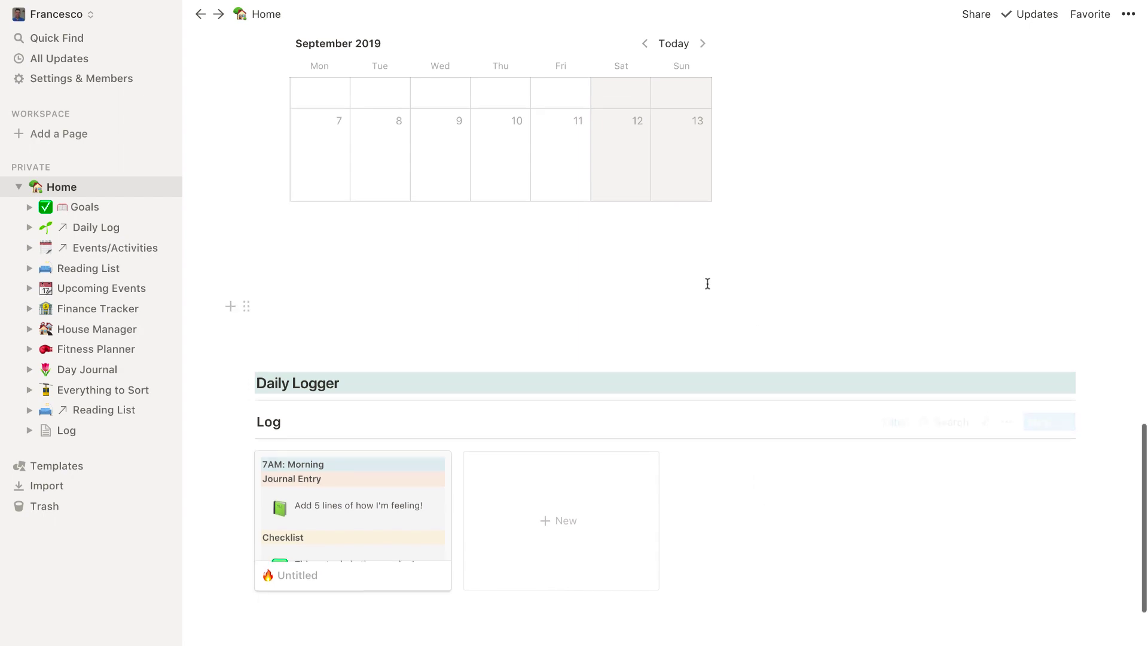
scroll(707, 283, "up", 15)
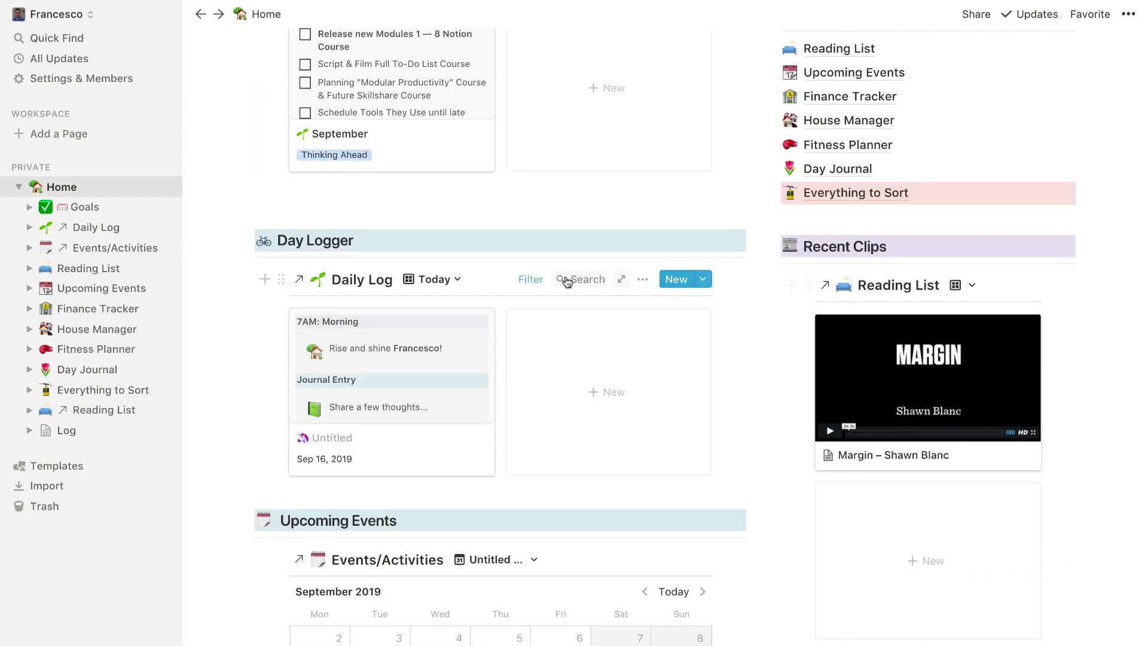
Step: Delete the Date Is Today filter from the Daily Log view
left_click(530, 279)
left_click(639, 314)
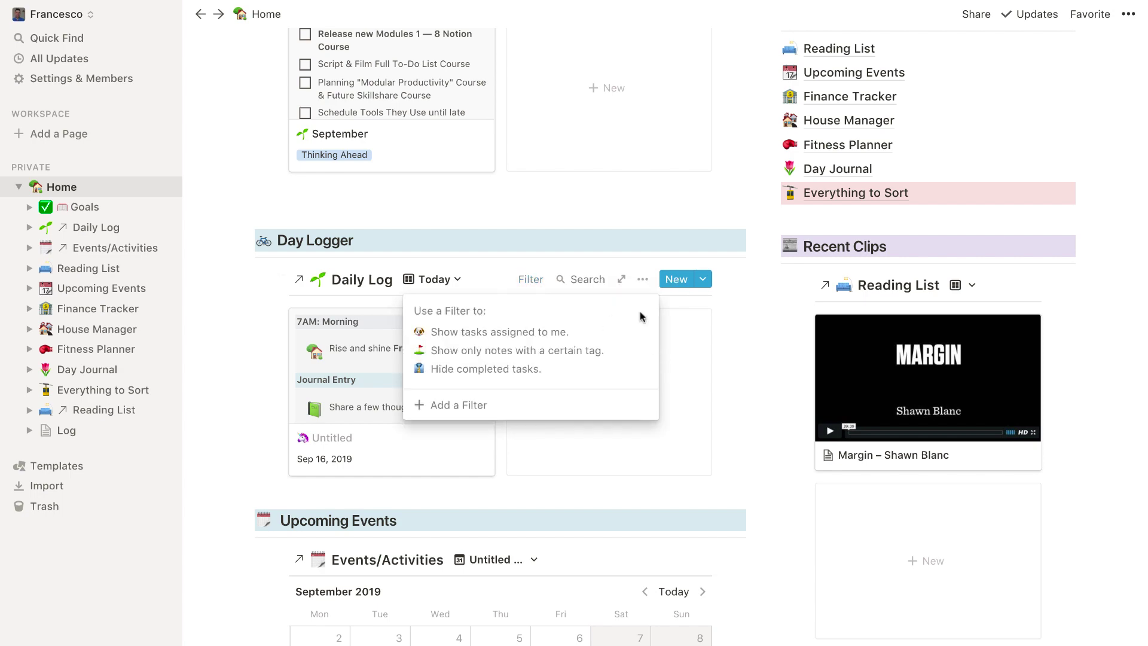
left_click(701, 381)
scroll(638, 428, "down", 5)
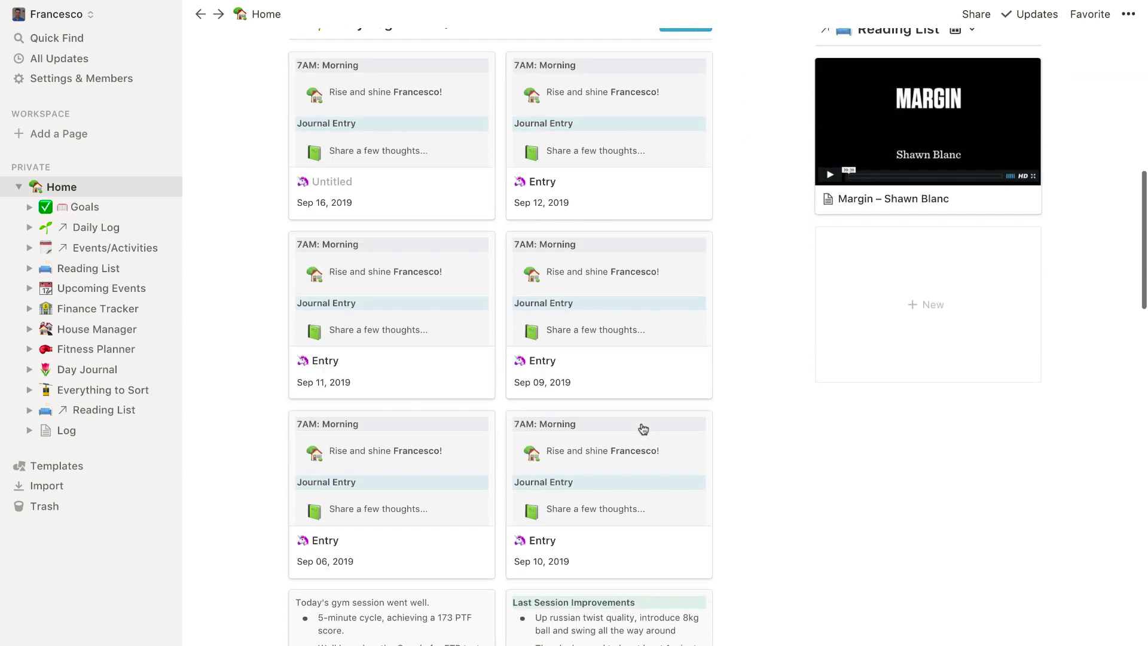
scroll(642, 428, "up", 4)
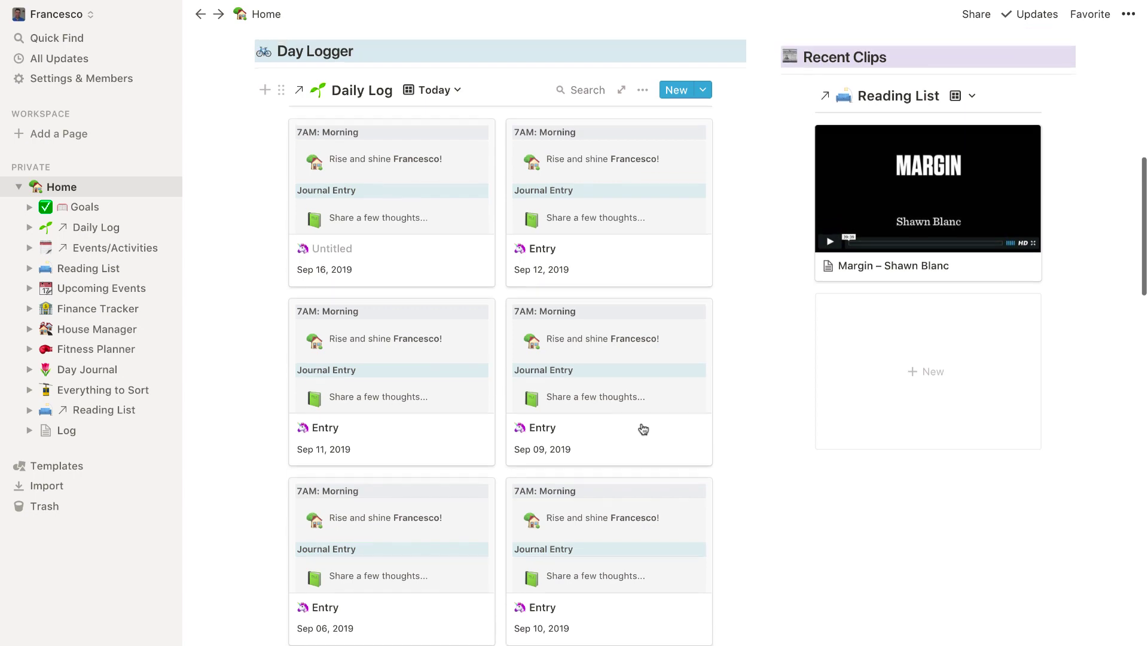
scroll(642, 428, "down", 5)
Step: Open the Rest day entry to read it, then close it and browse the gallery
left_click(616, 414)
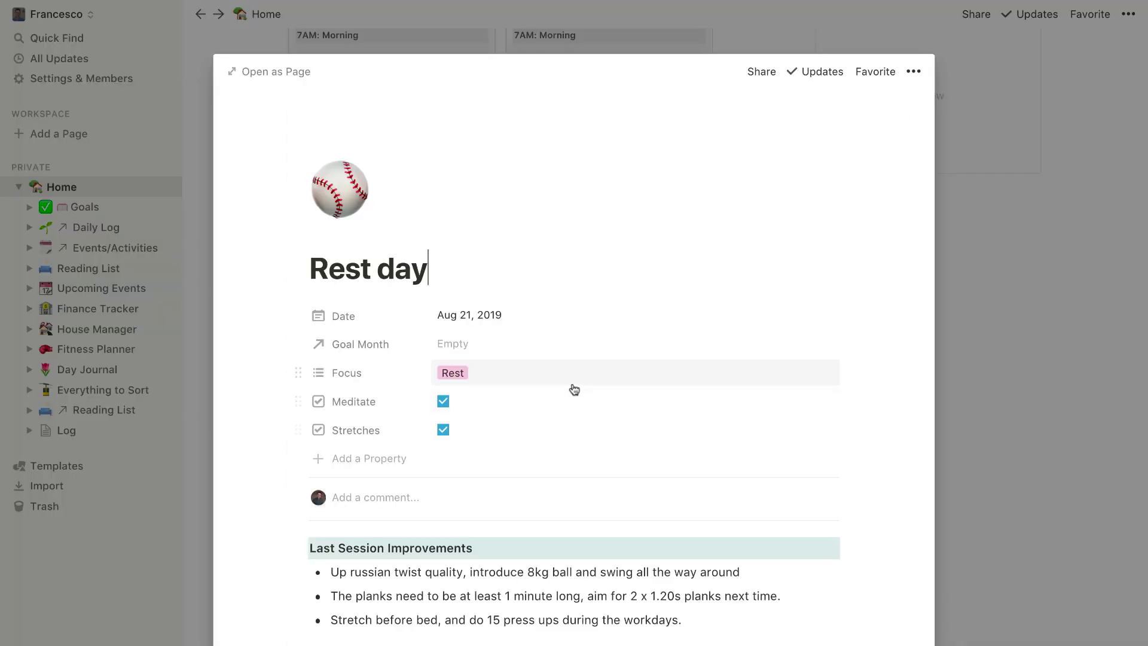
scroll(573, 389, "down", 3)
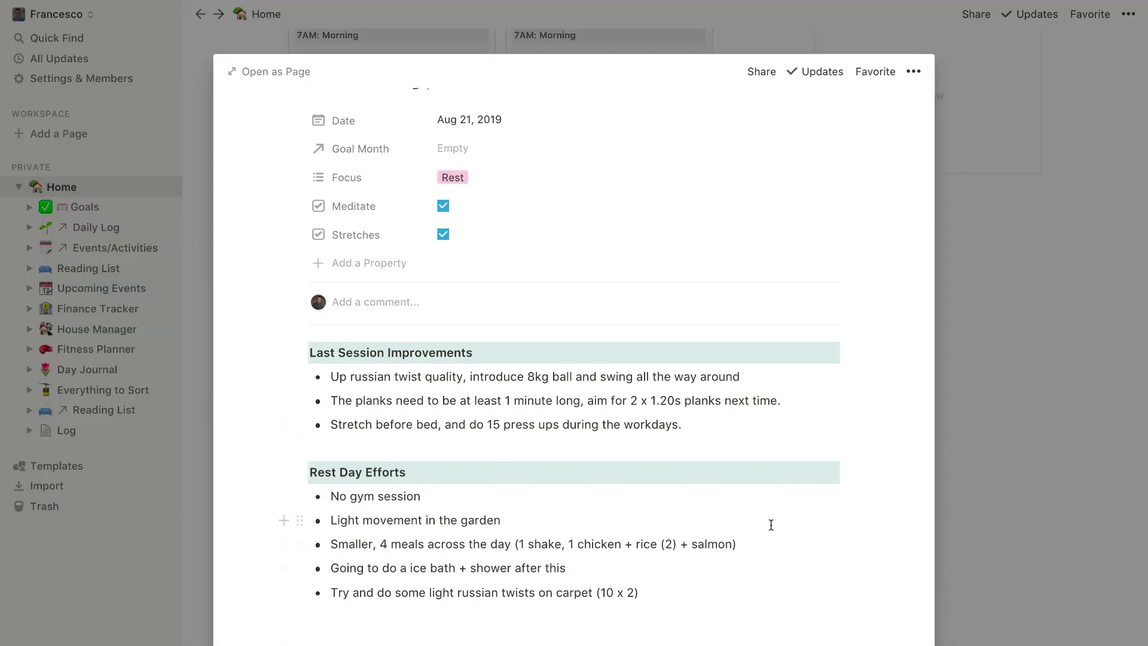
scroll(770, 520, "up", 4)
left_click(1032, 368)
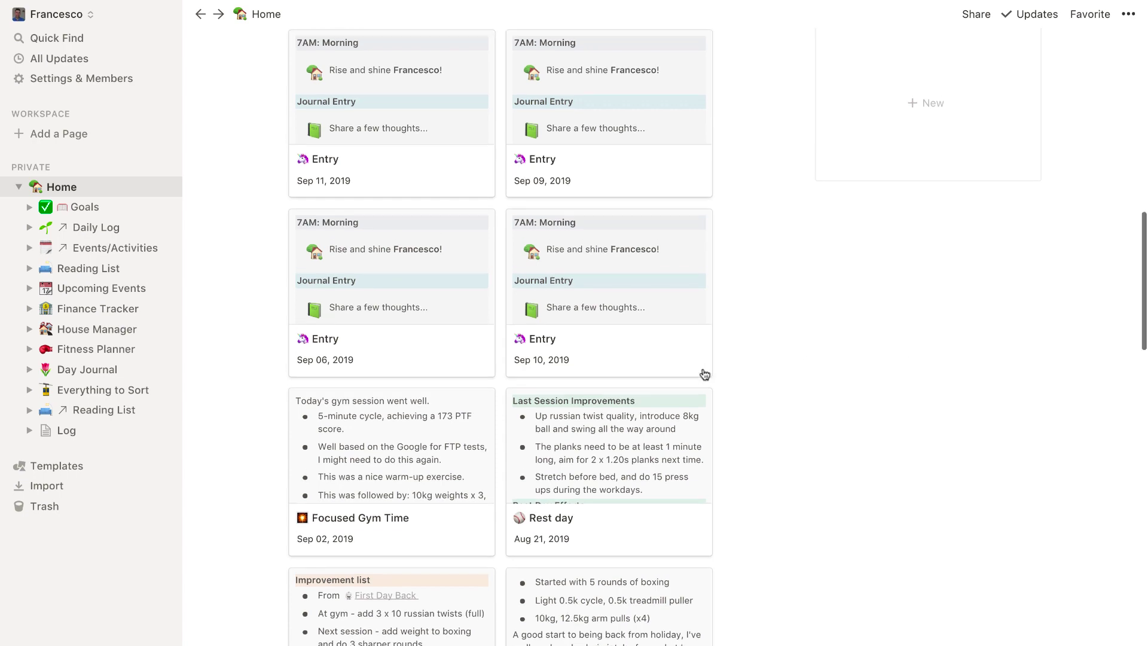
scroll(704, 374, "down", 3)
scroll(704, 374, "up", 9)
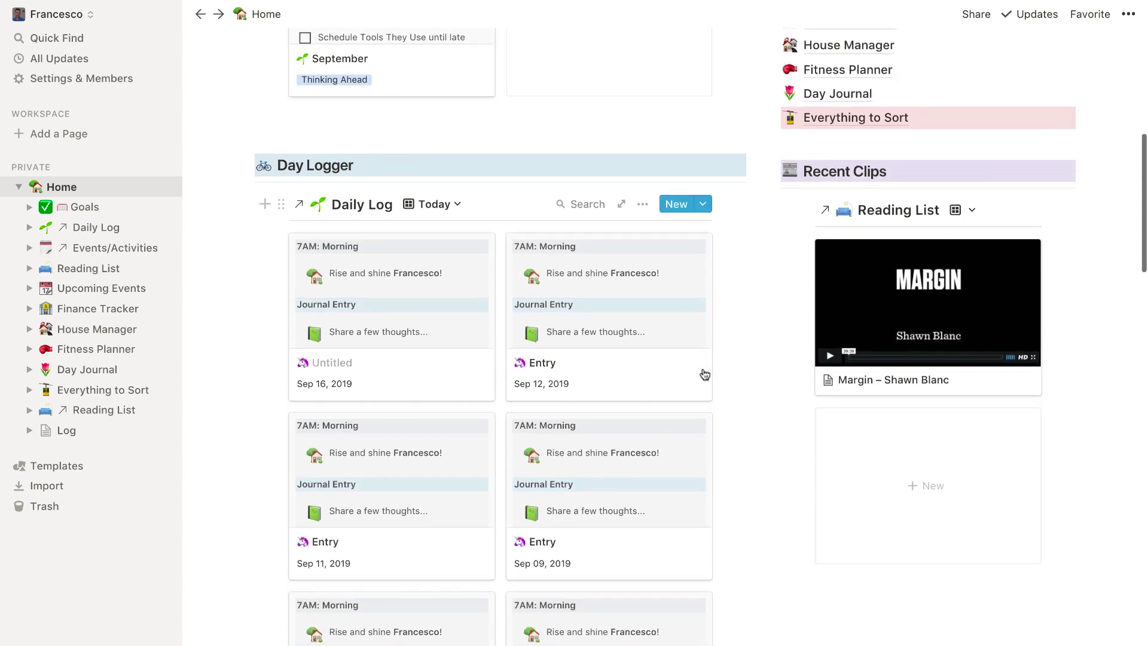
scroll(705, 374, "up", 3)
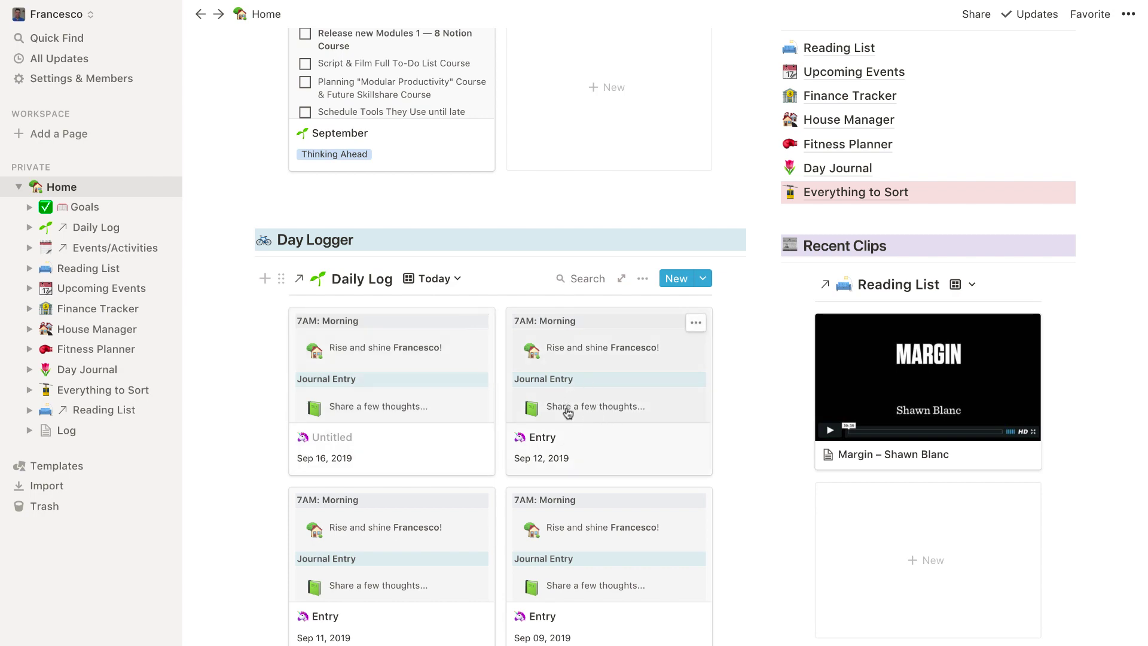
scroll(549, 448, "down", 5)
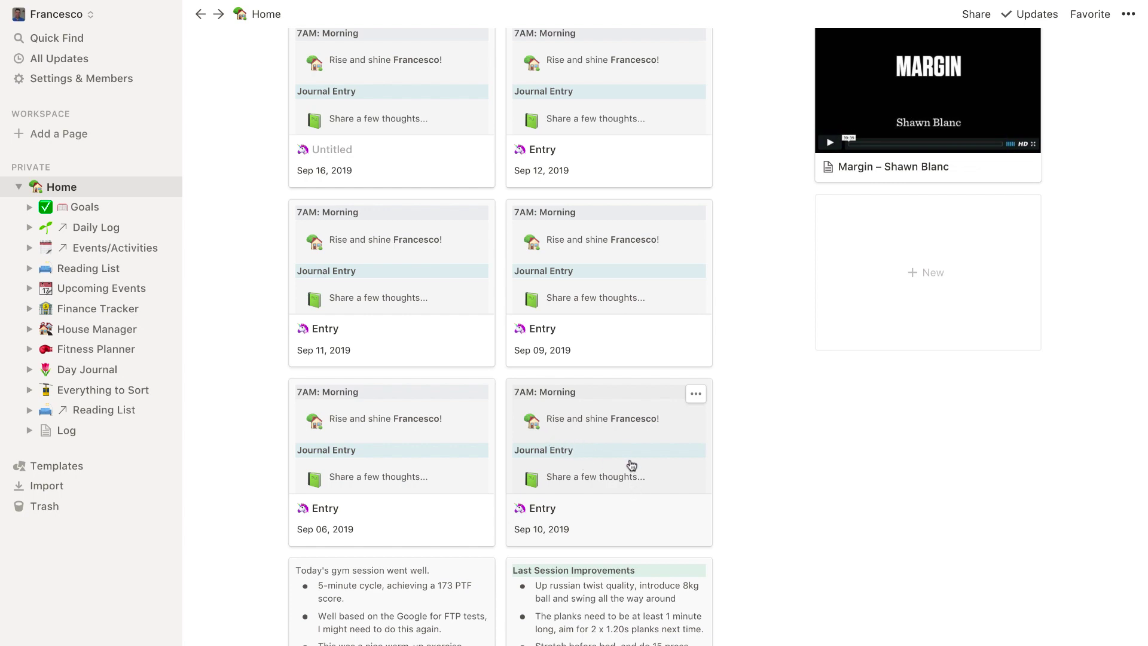
scroll(605, 356, "up", 10)
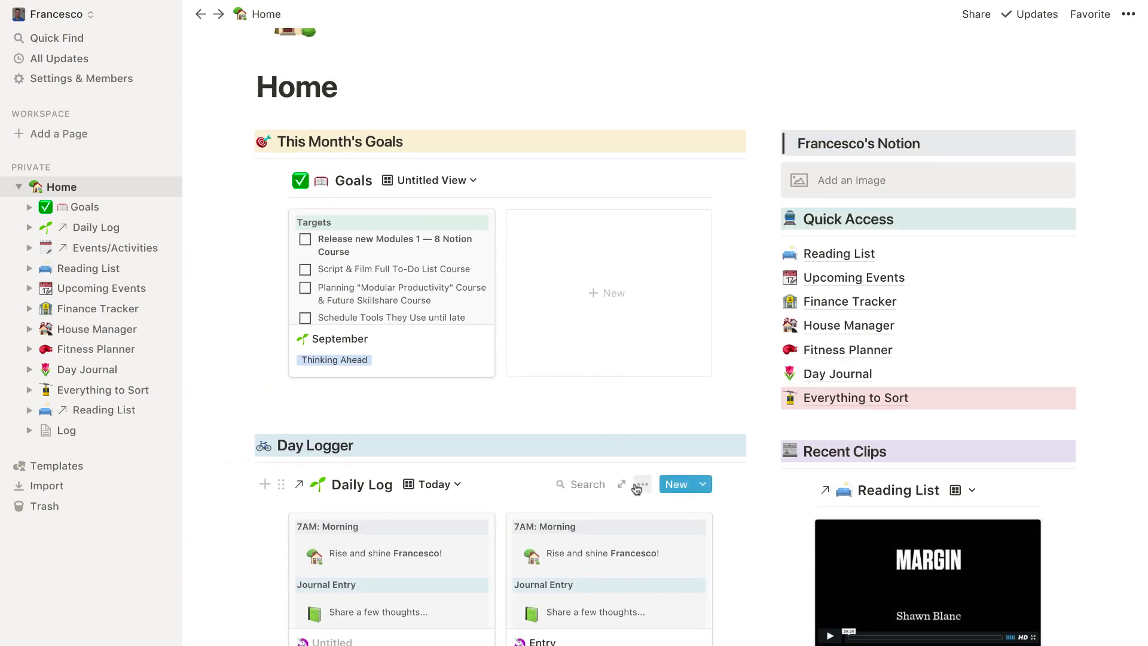
Step: Filter the Daily Log view again to Date Is Today
left_click(641, 483)
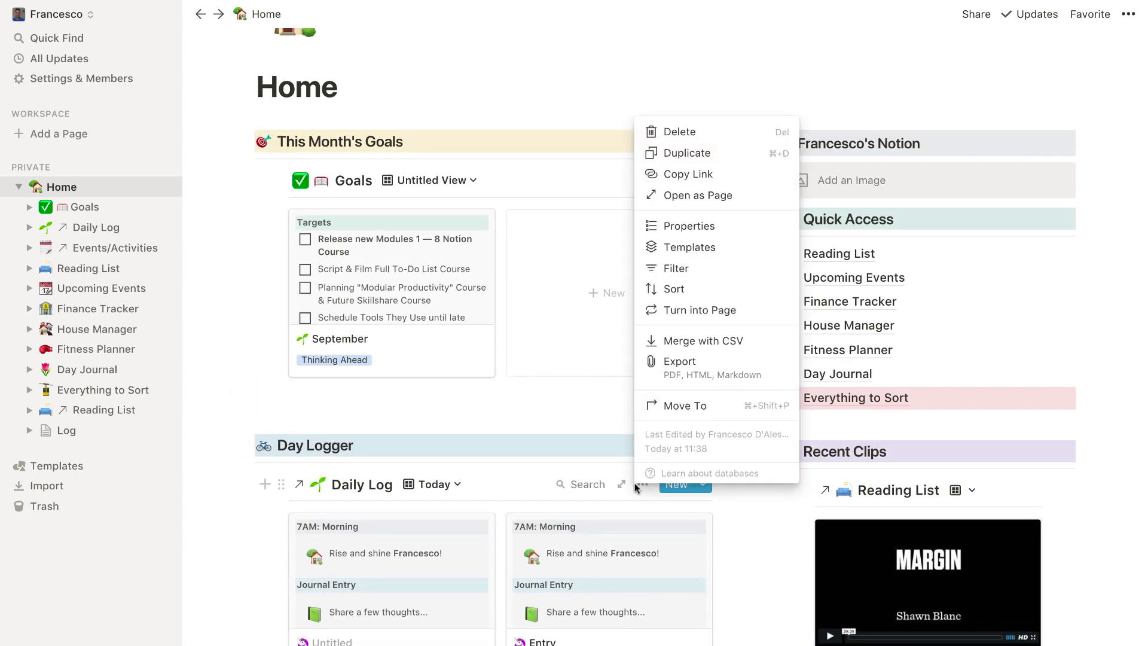
left_click(694, 268)
left_click(450, 609)
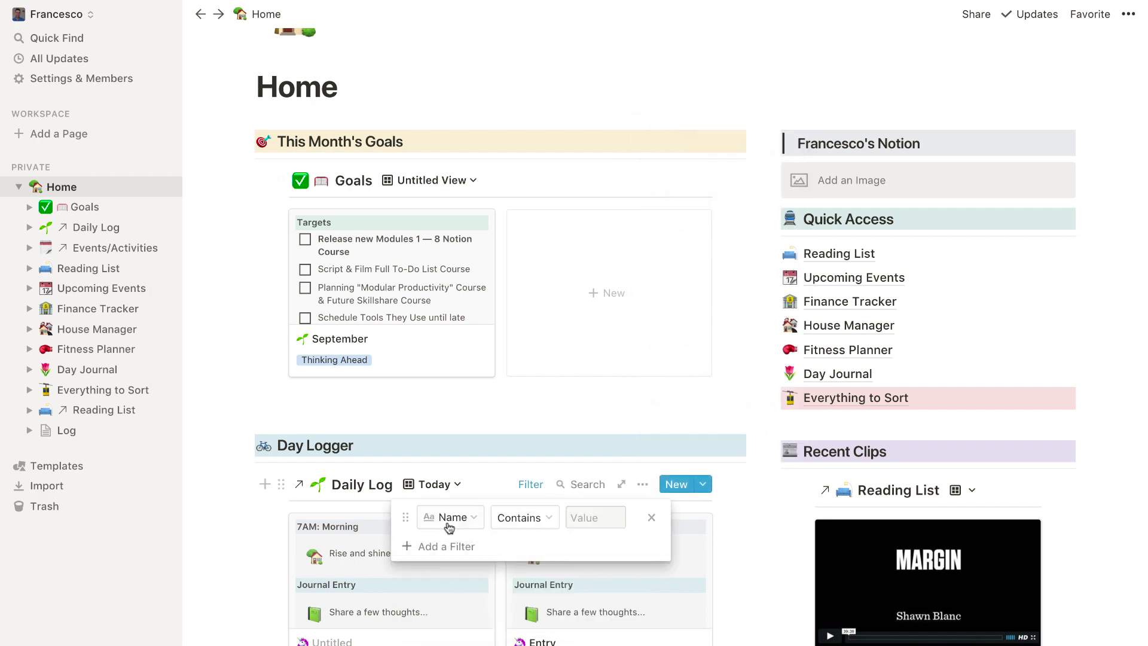
left_click(447, 518)
left_click(447, 603)
left_click(536, 518)
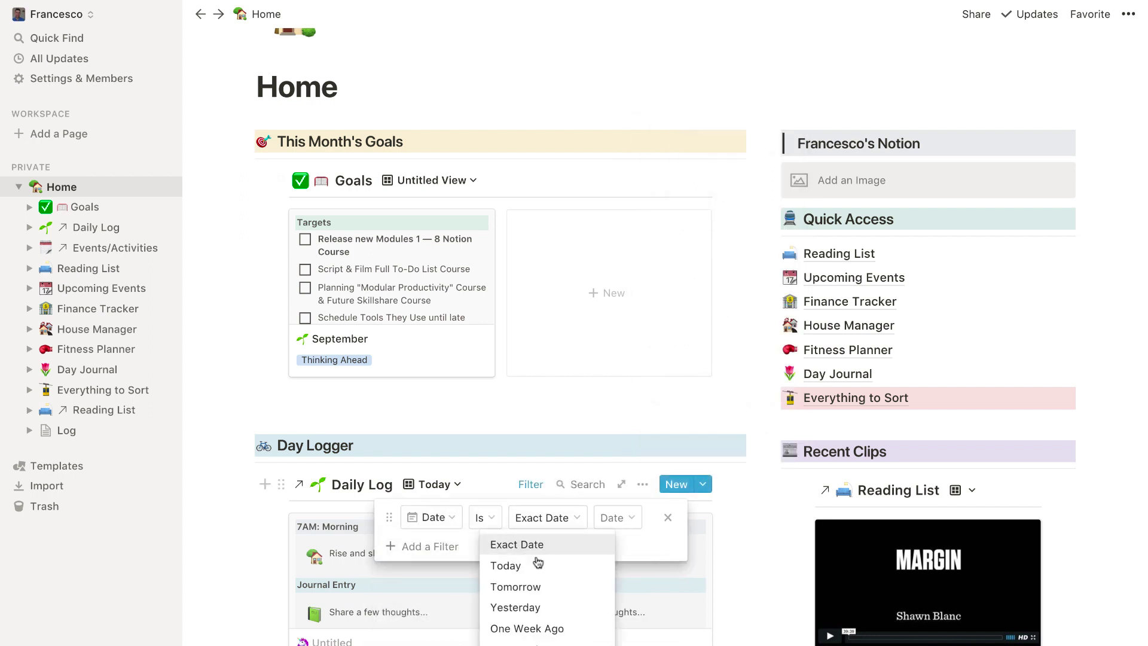
left_click(526, 562)
left_click(515, 434)
scroll(516, 530, "down", 5)
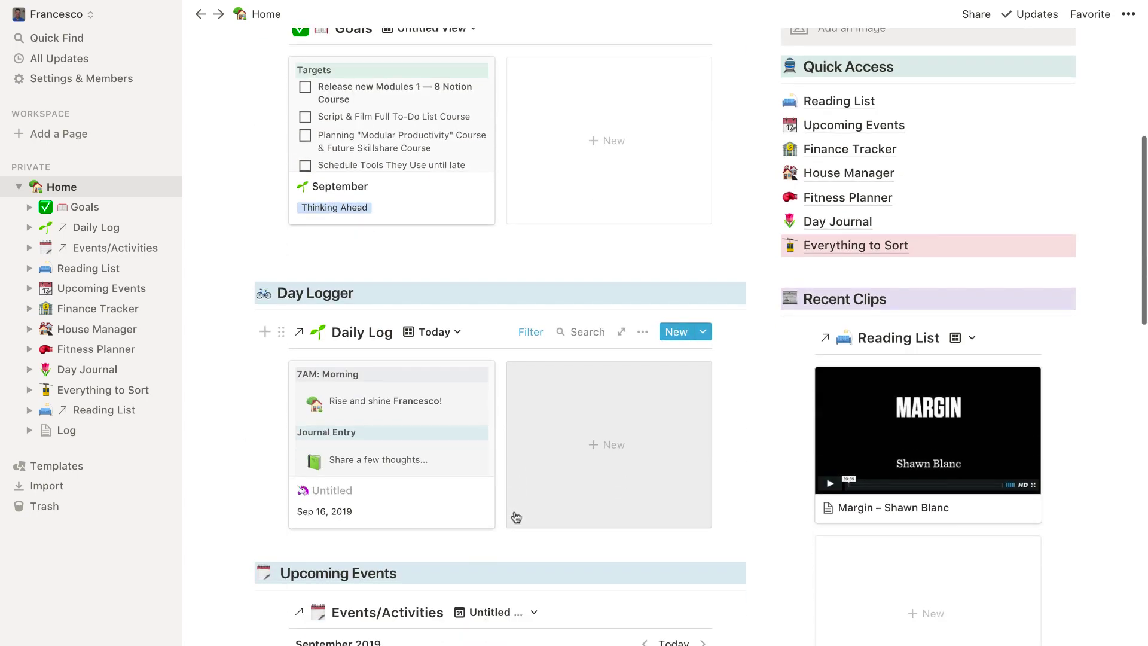
scroll(545, 463, "down", 7)
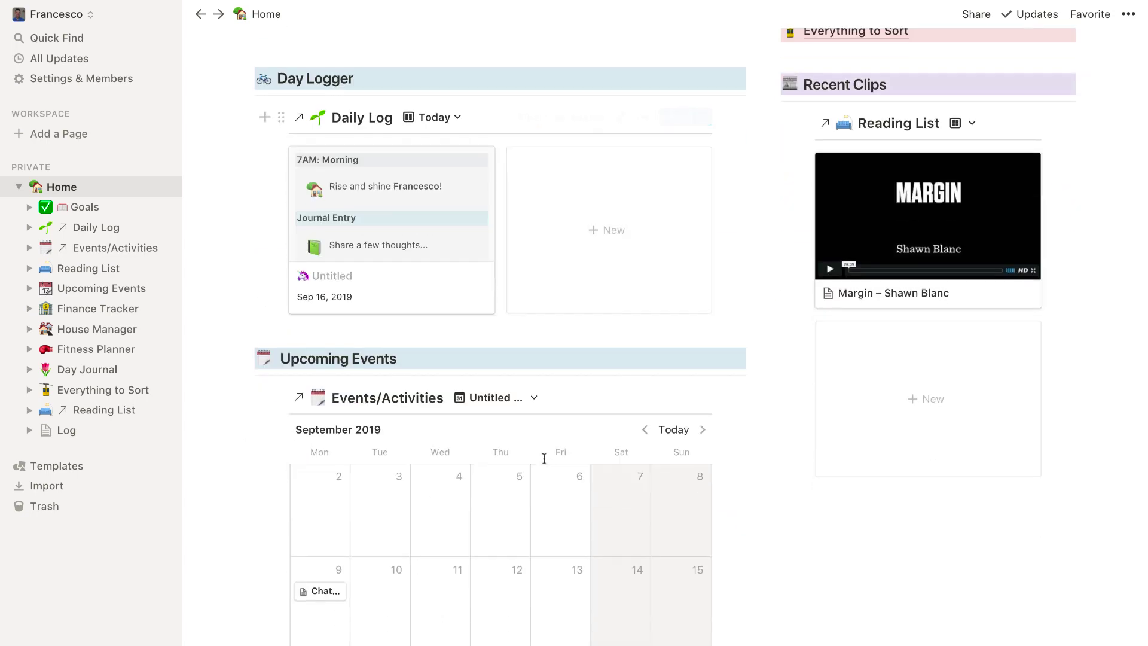
scroll(274, 315, "down", 11)
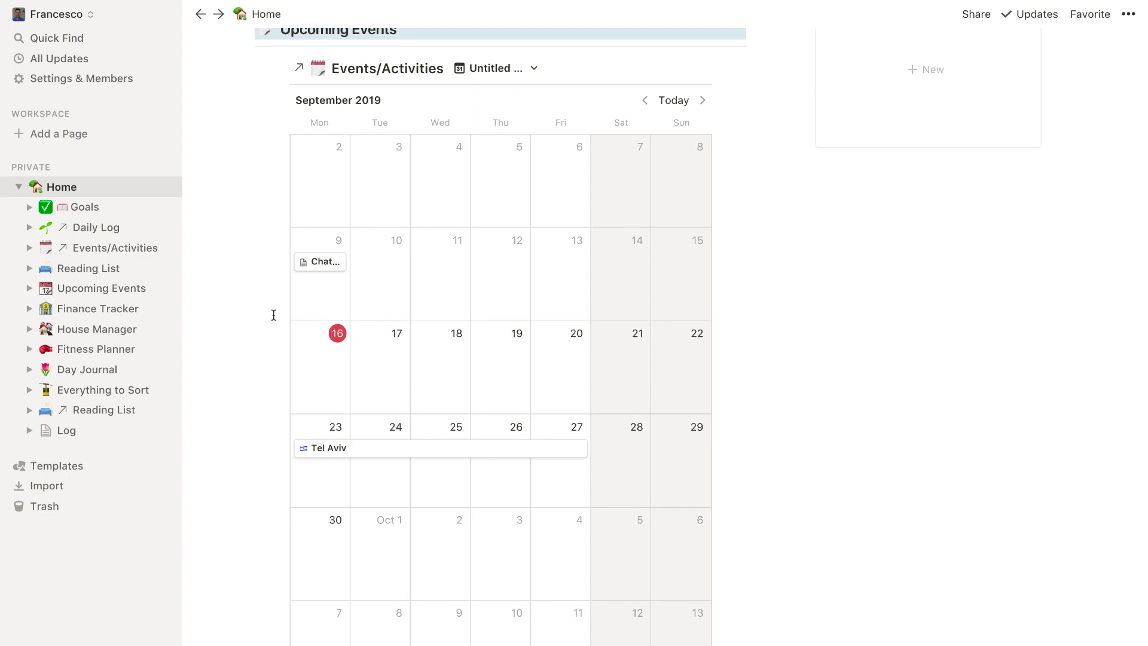
scroll(273, 315, "up", 18)
scroll(291, 461, "down", 9)
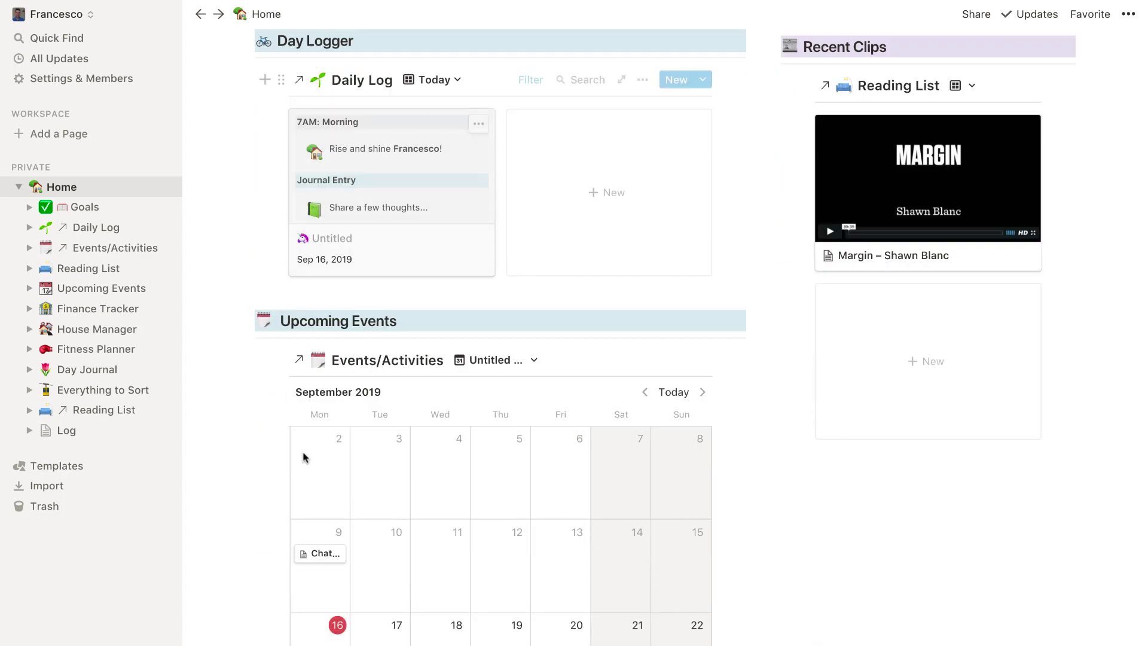
Step: Switch the Events/Activities view from Calendar to List, showing Tel Aviv and London
left_click(508, 359)
left_click(470, 413)
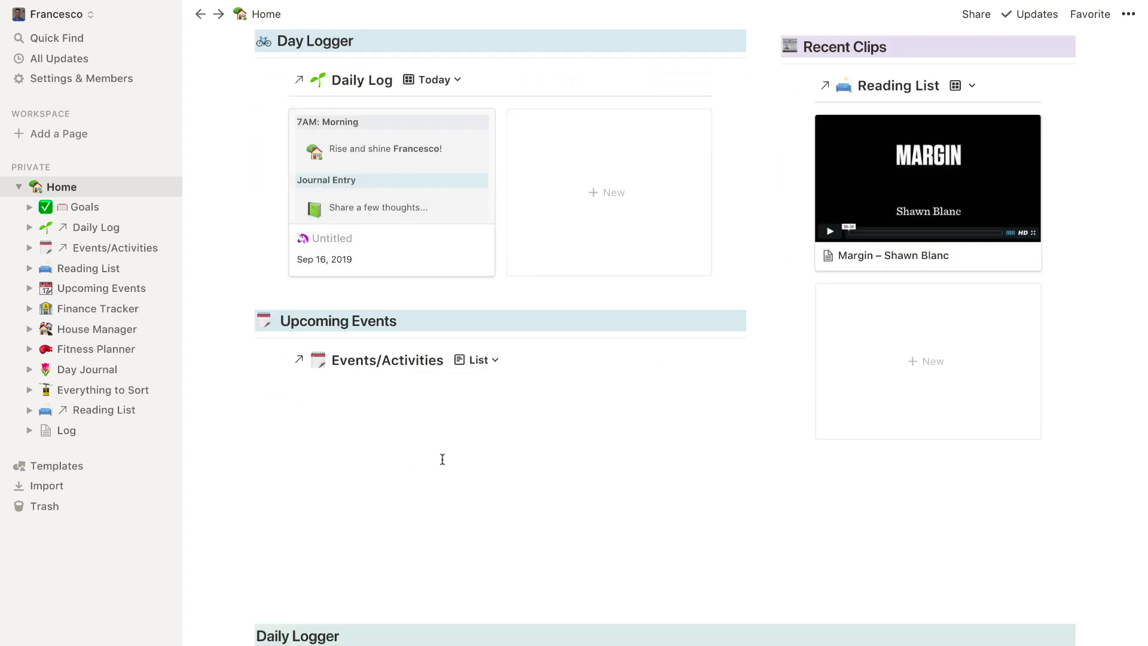
scroll(430, 470, "down", 1)
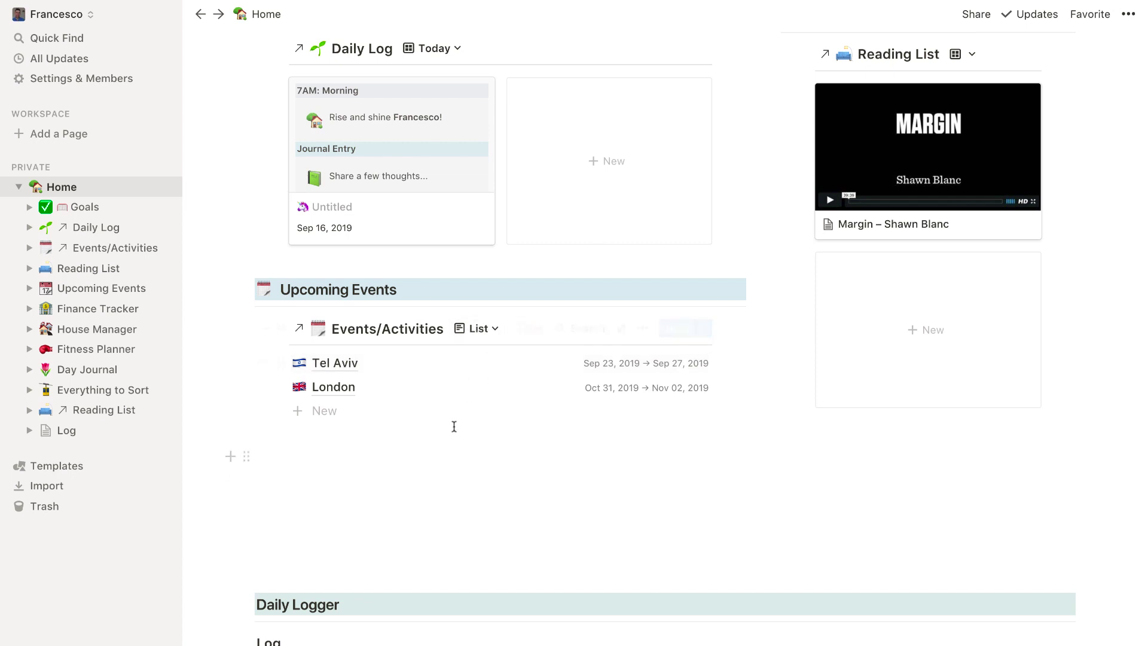
scroll(439, 420, "down", 10)
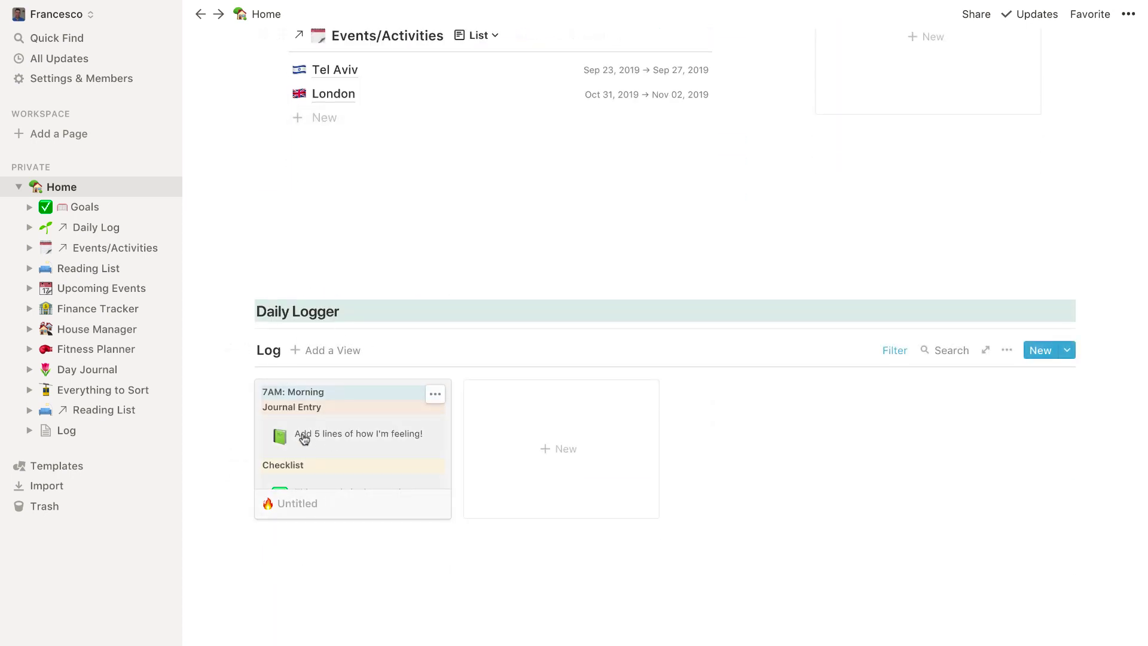
scroll(302, 435, "down", 3)
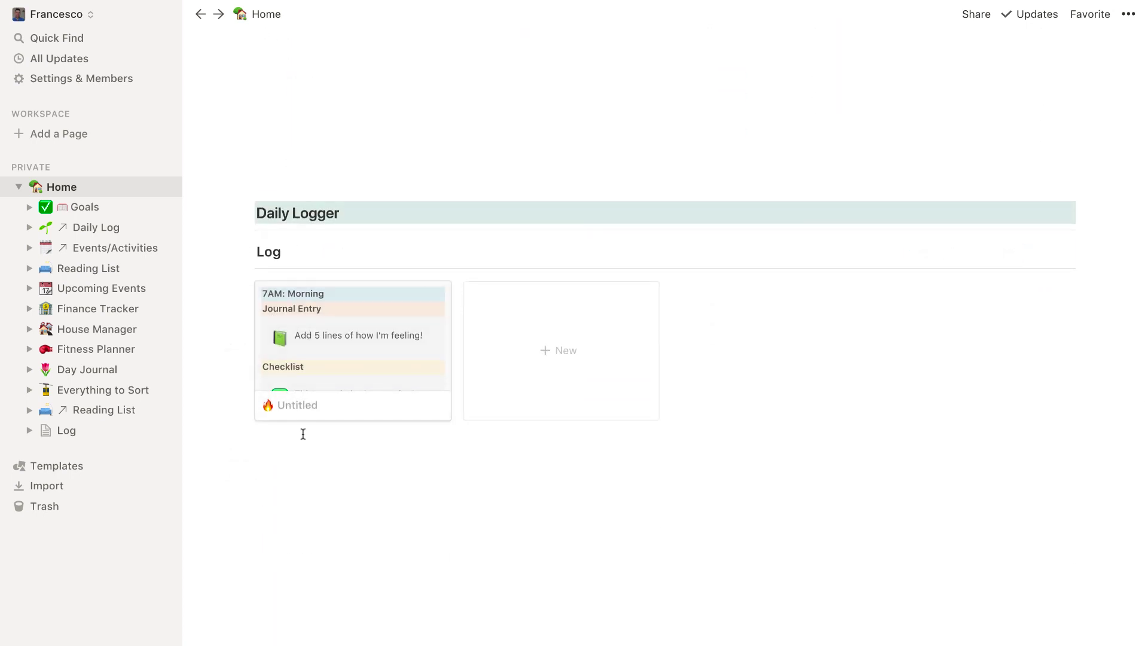